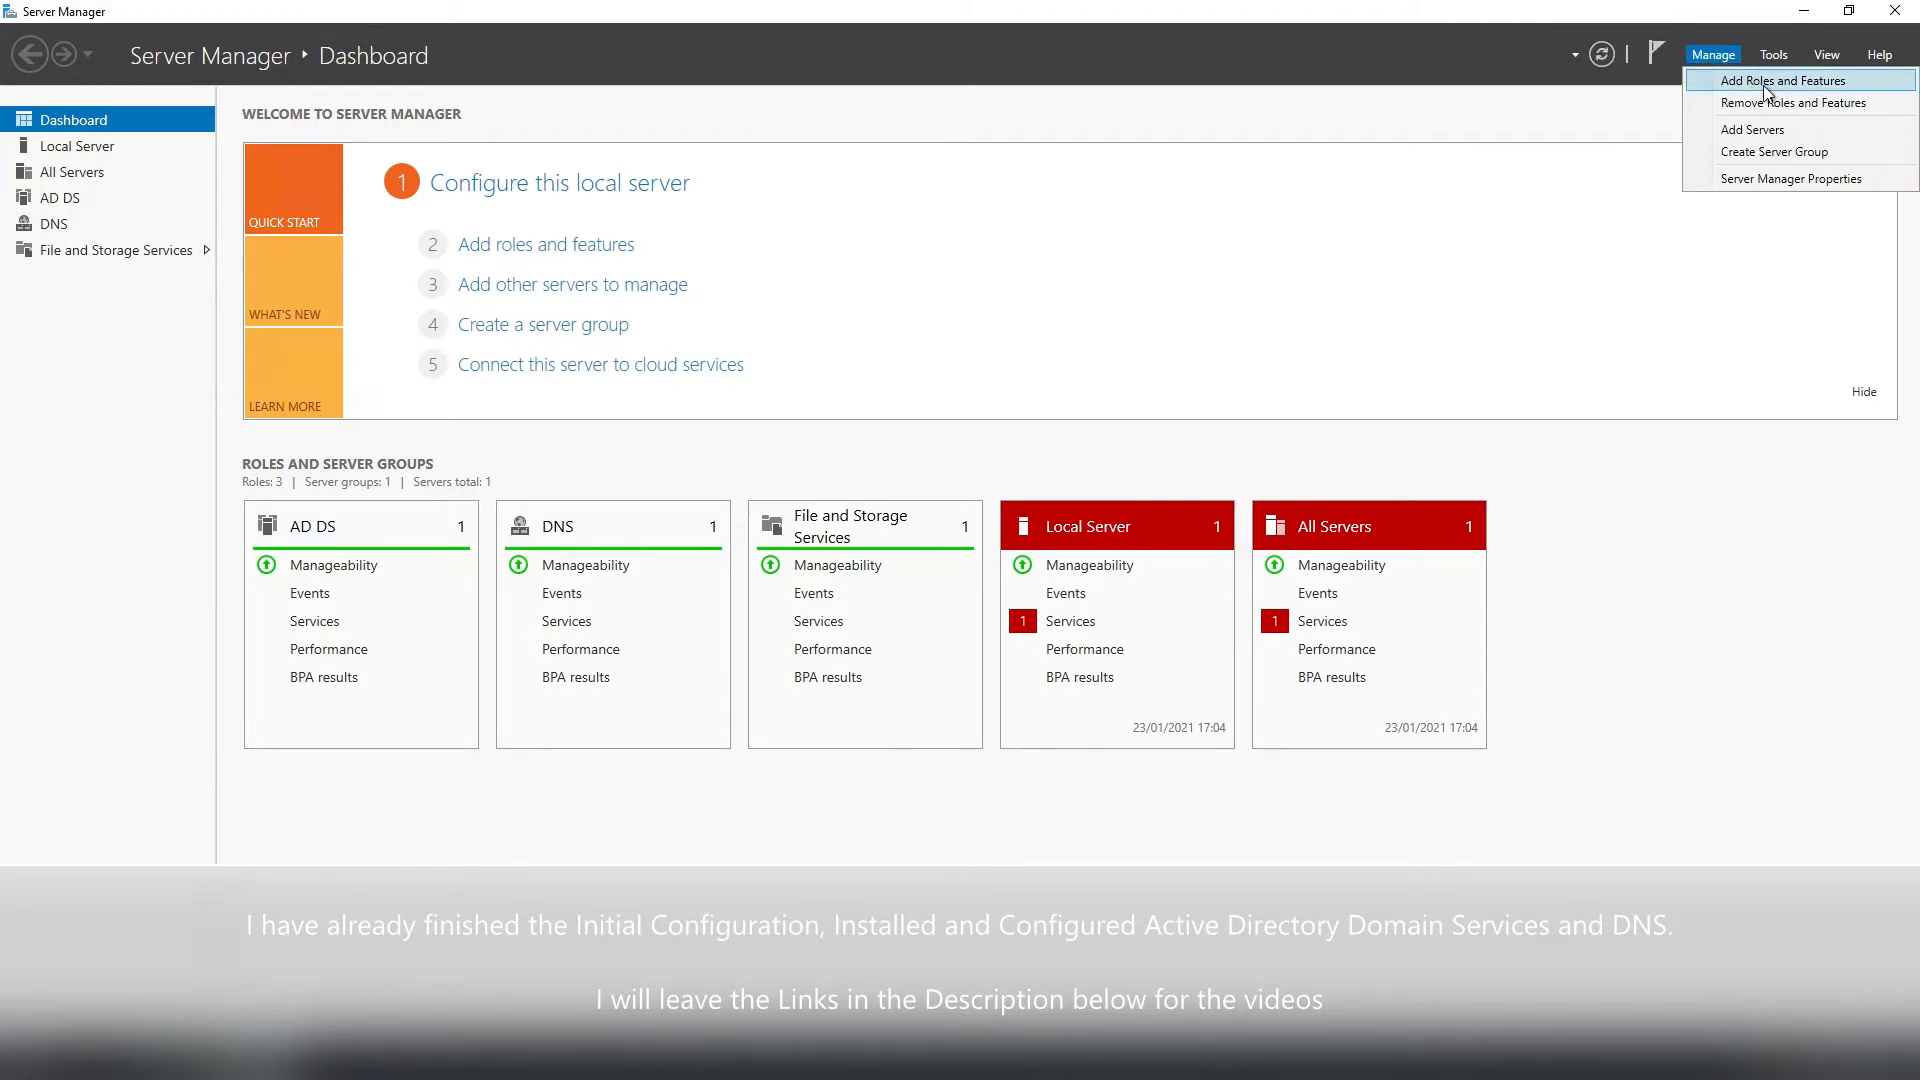
Start the Add Roles and Features wizard with a role-based installation targeting the local server DC1.
click(1758, 82)
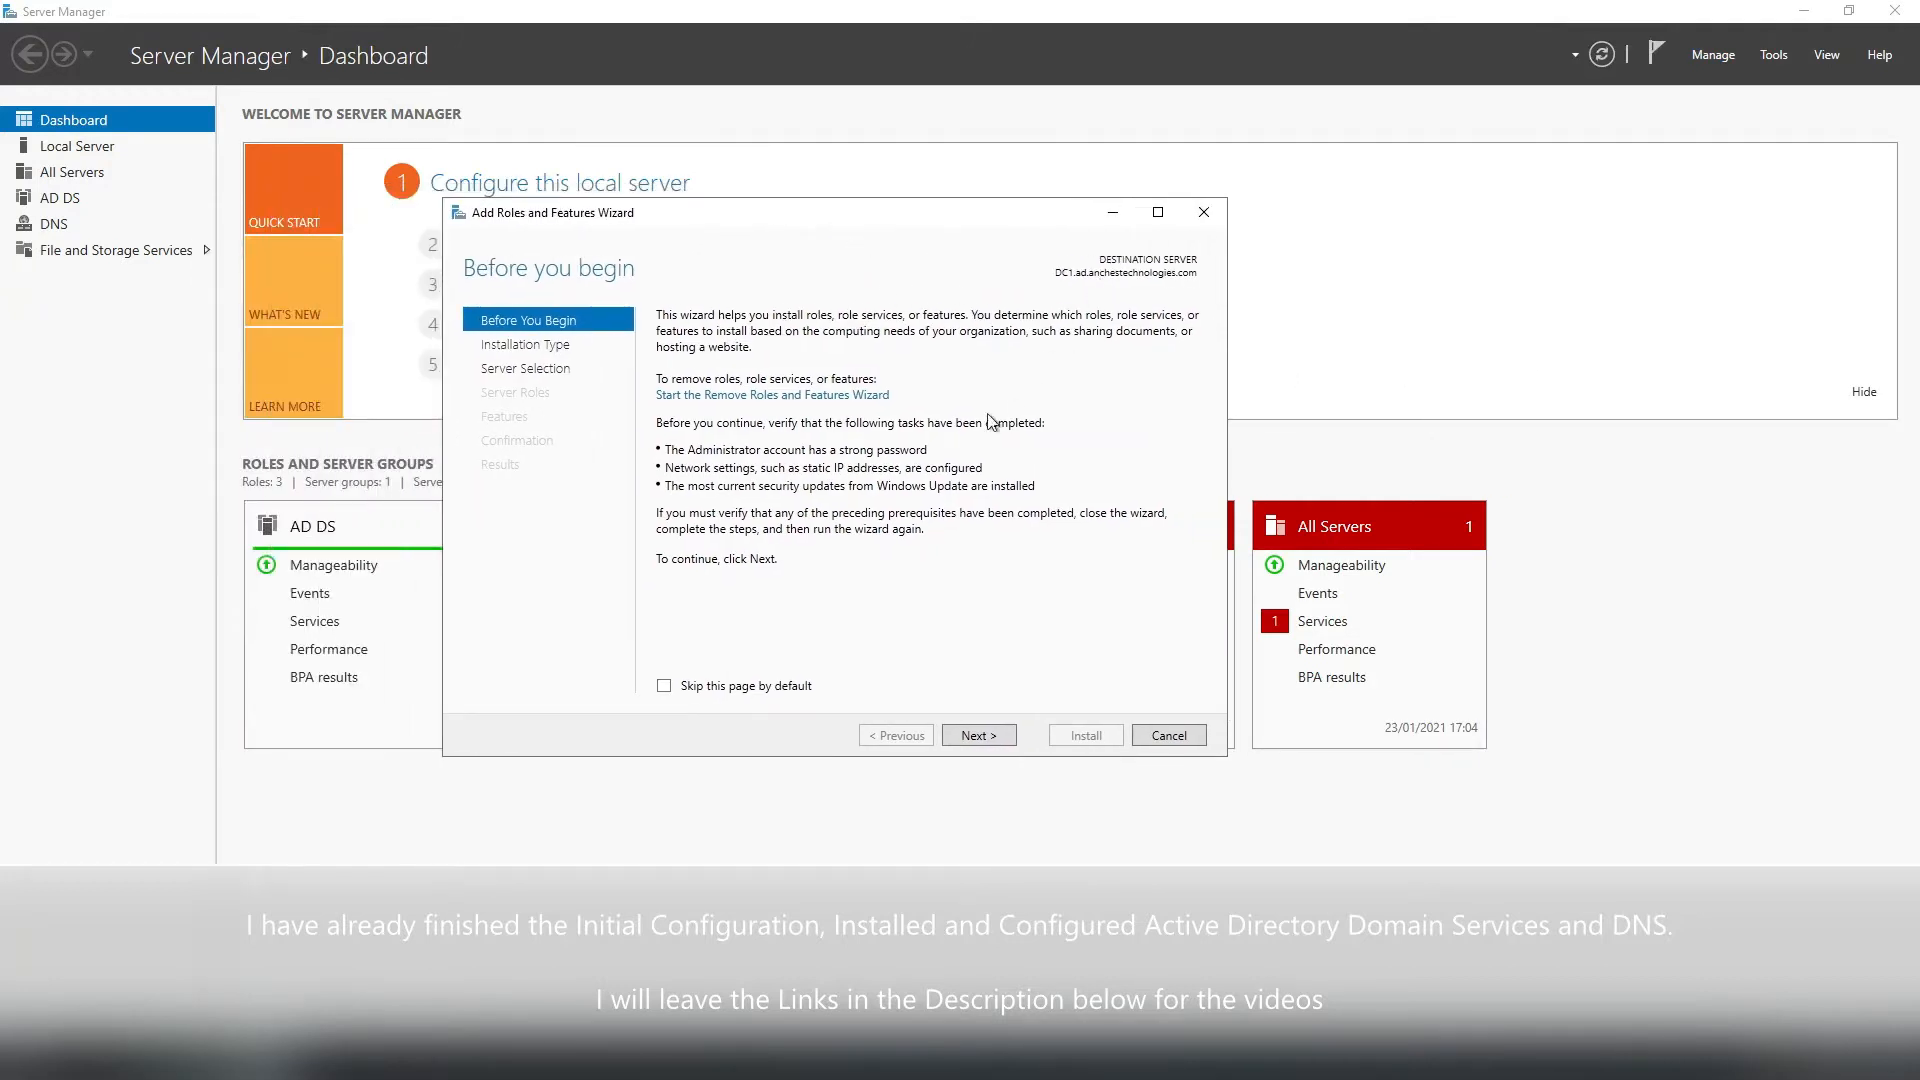
click(981, 733)
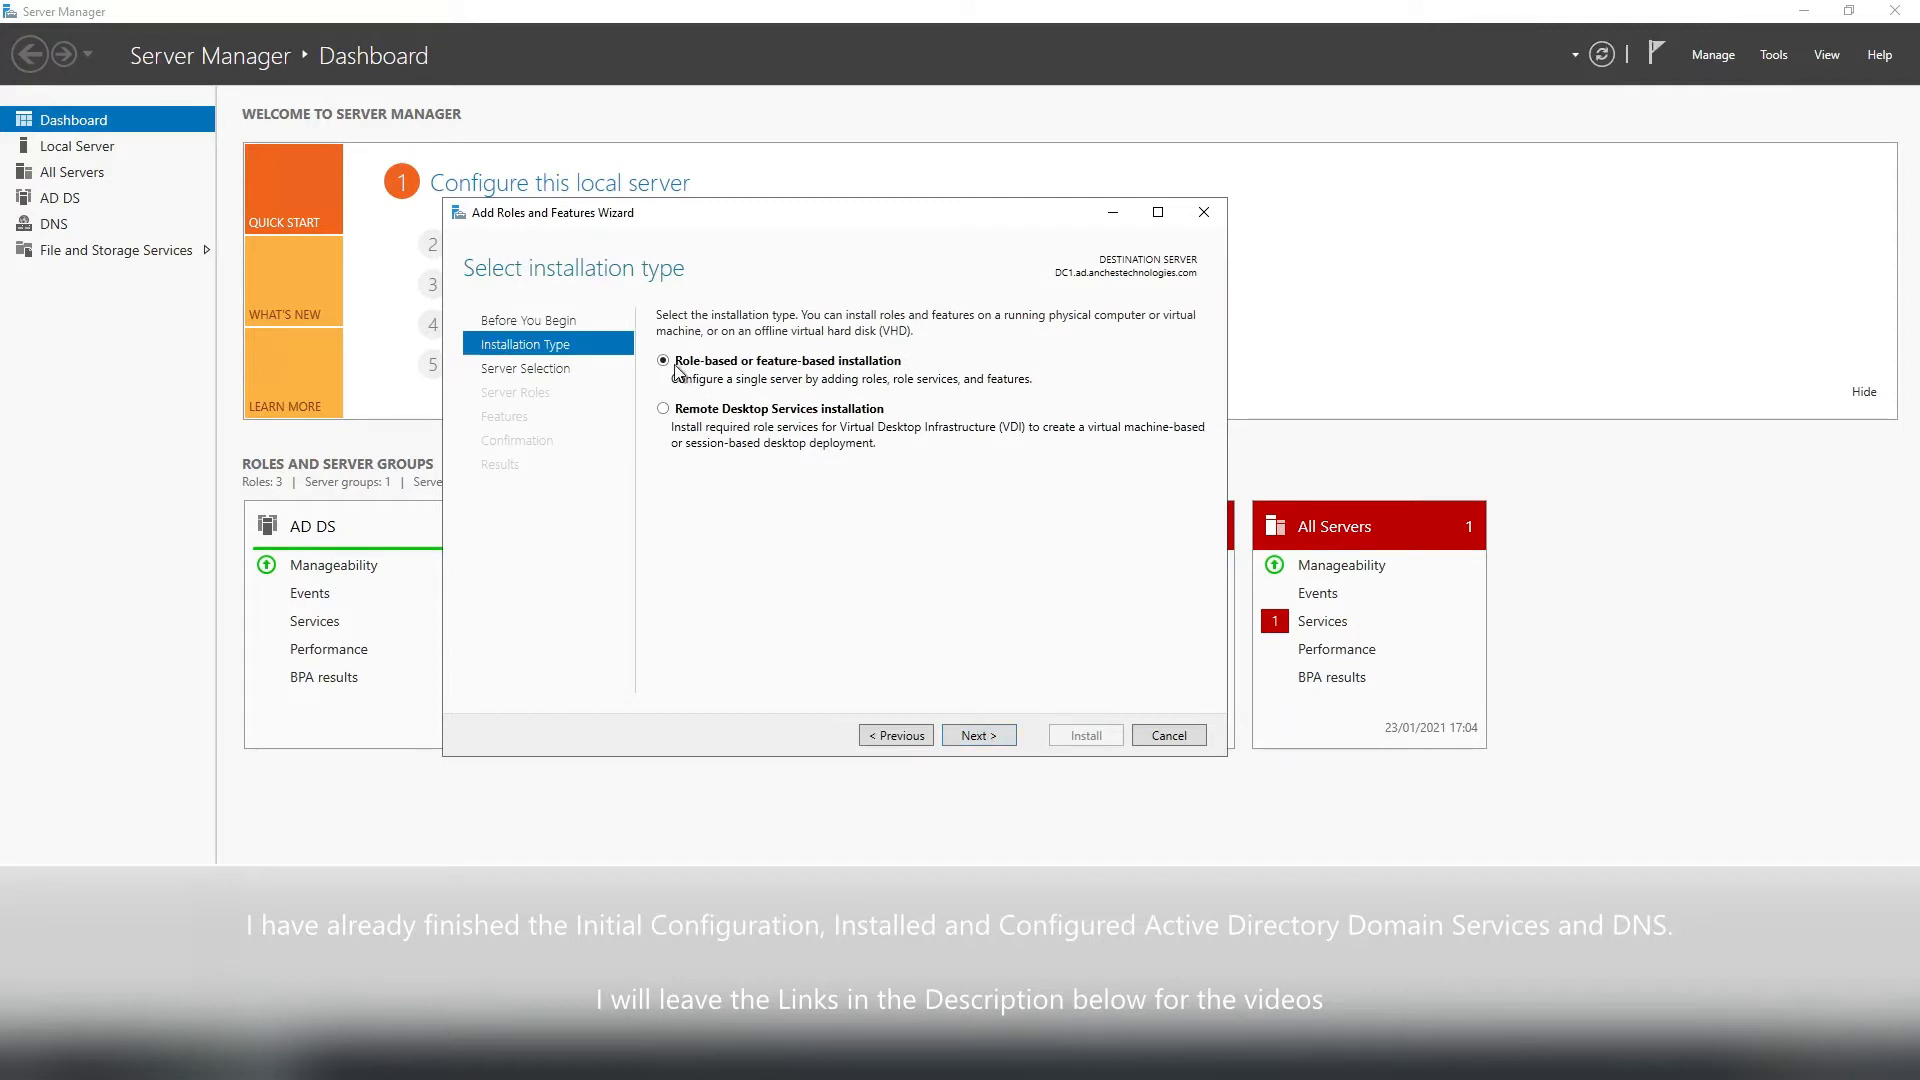
click(979, 735)
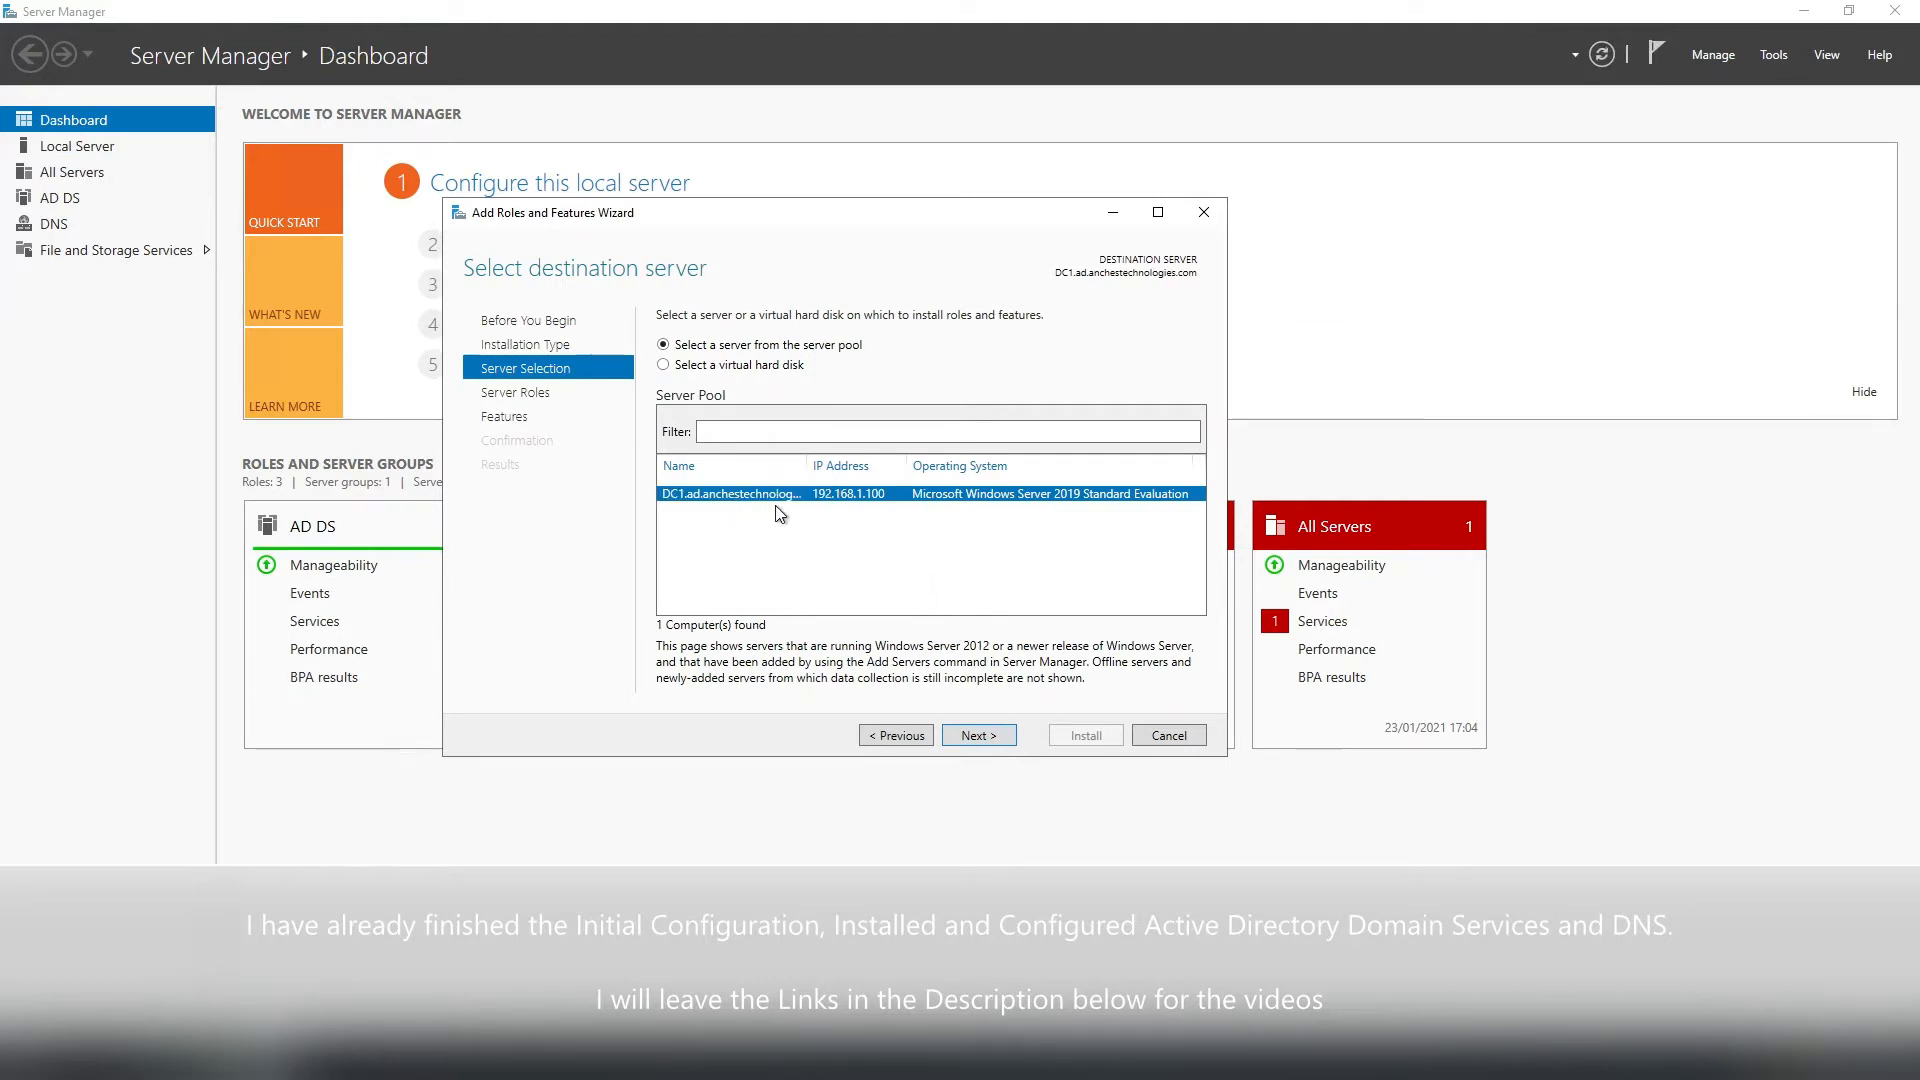
click(978, 735)
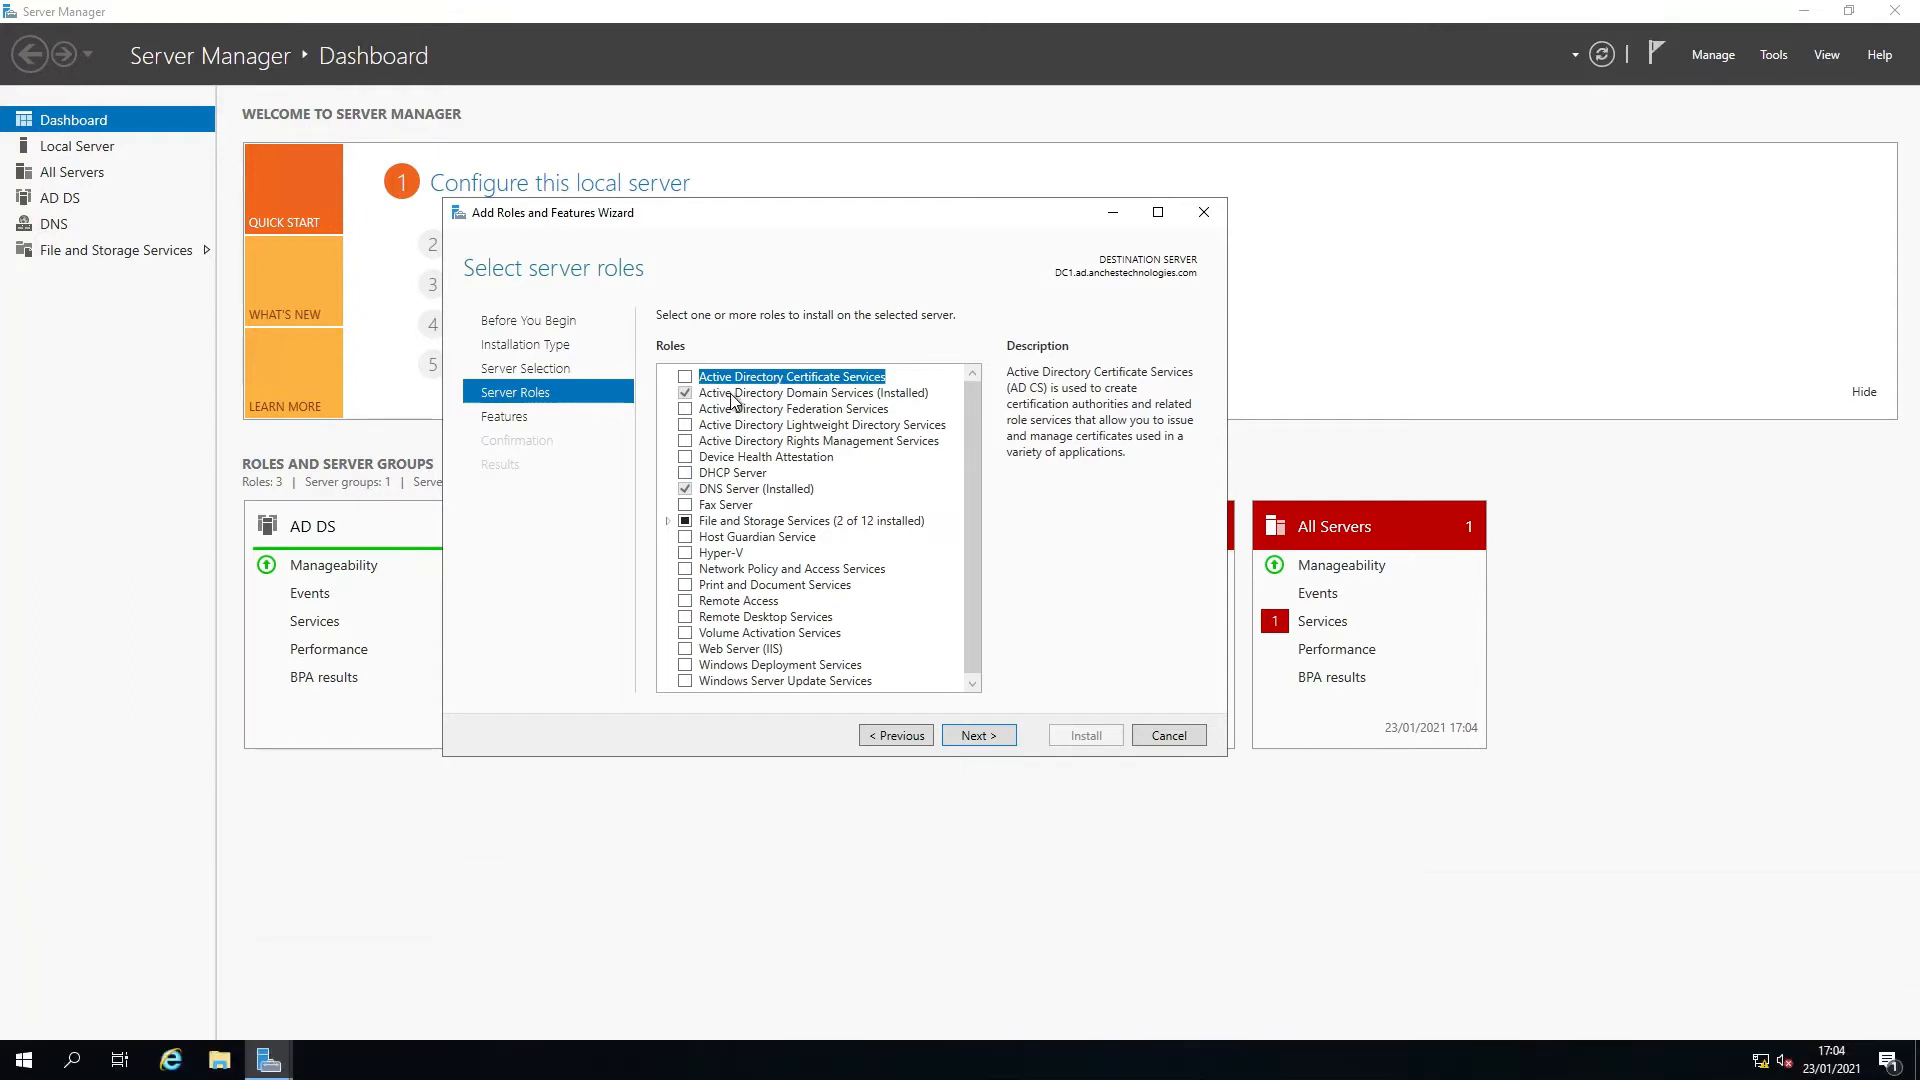
Select the DHCP Server role, including its management tools, and continue past the Features page.
click(685, 473)
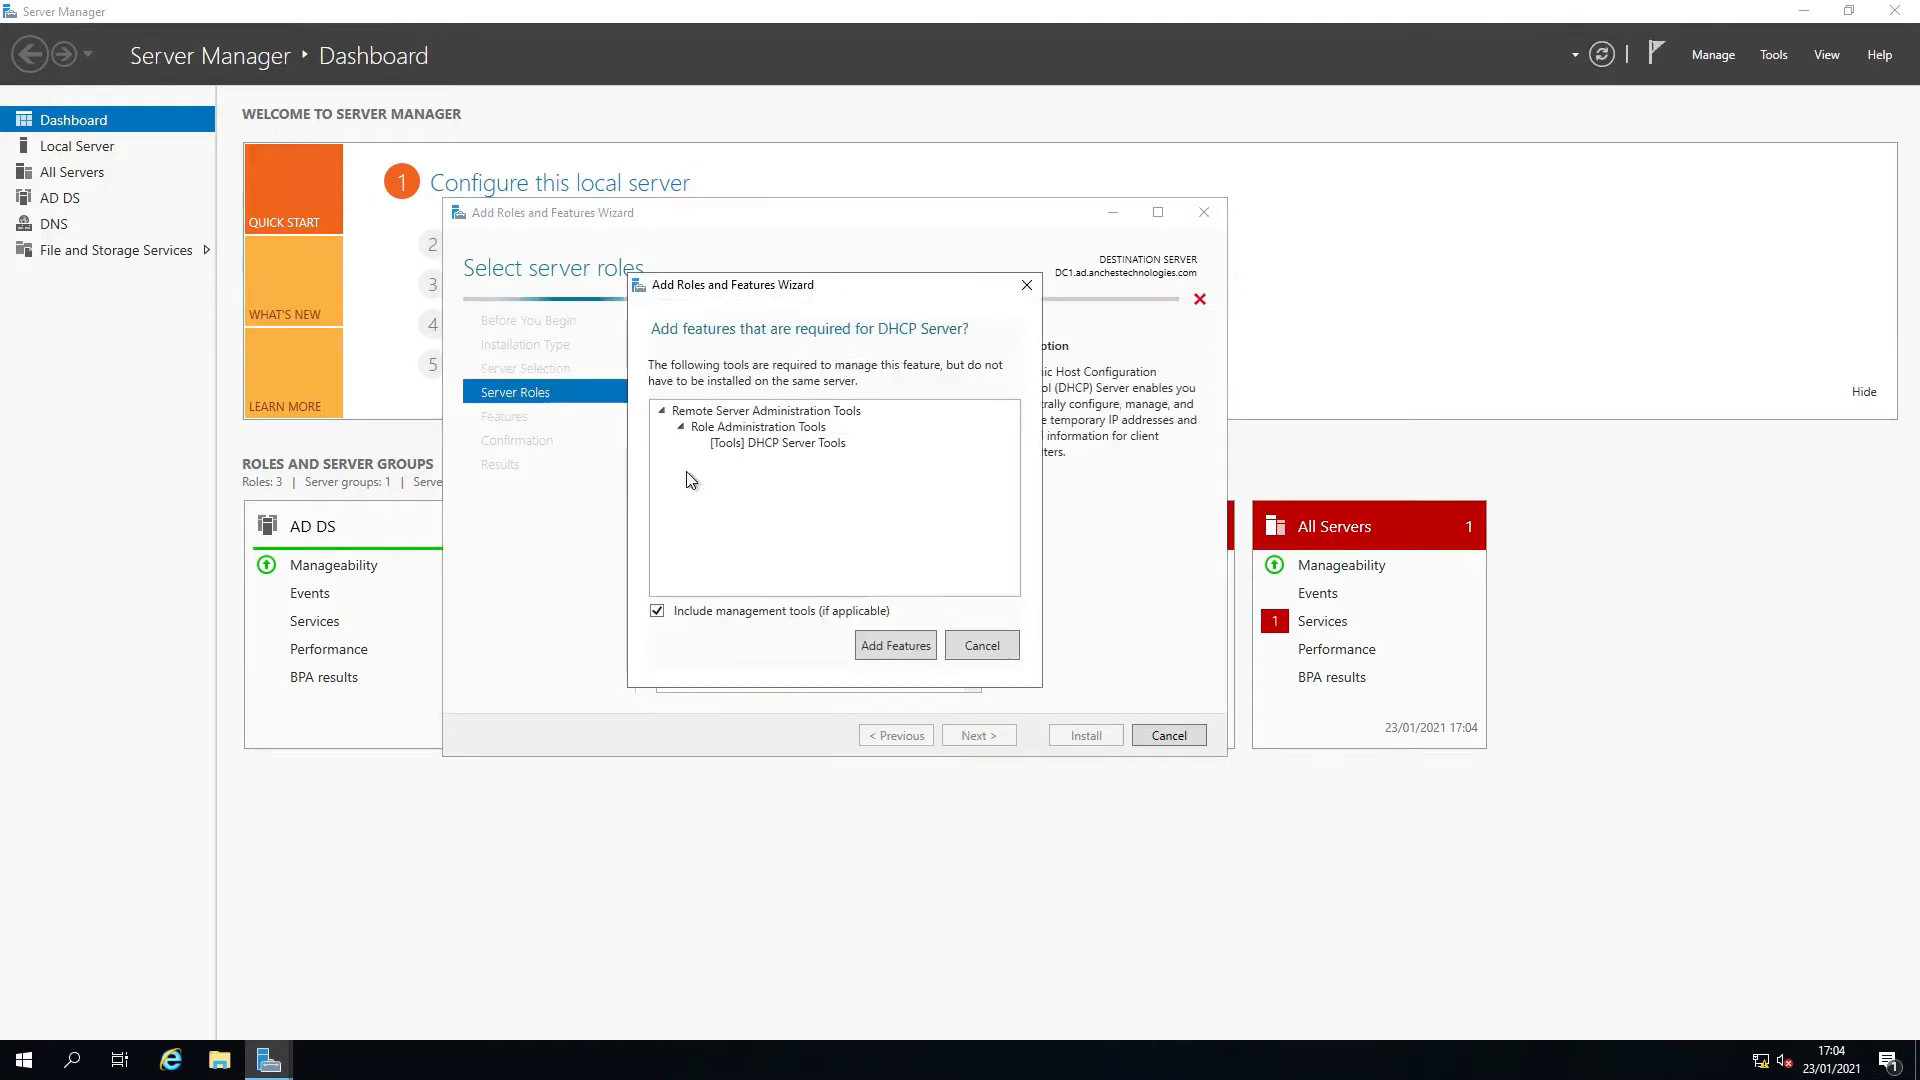
click(874, 640)
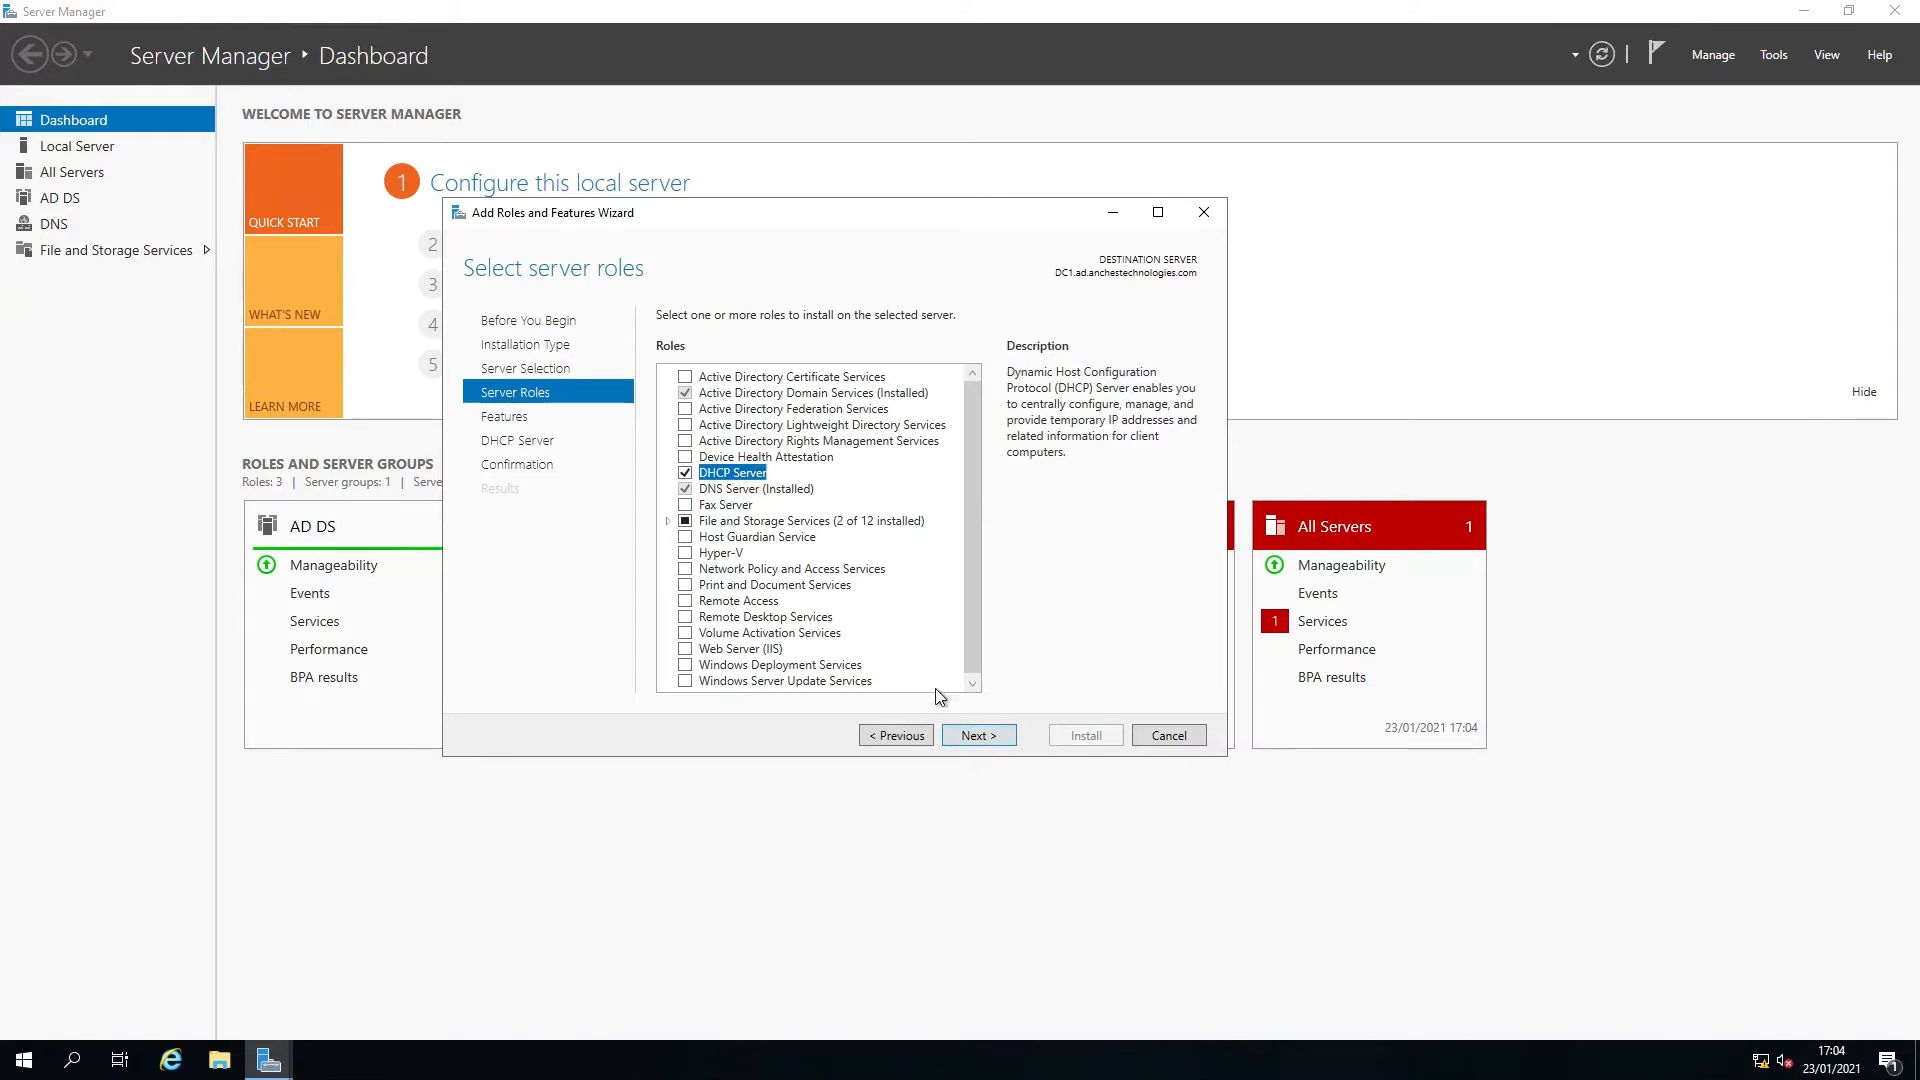
click(979, 736)
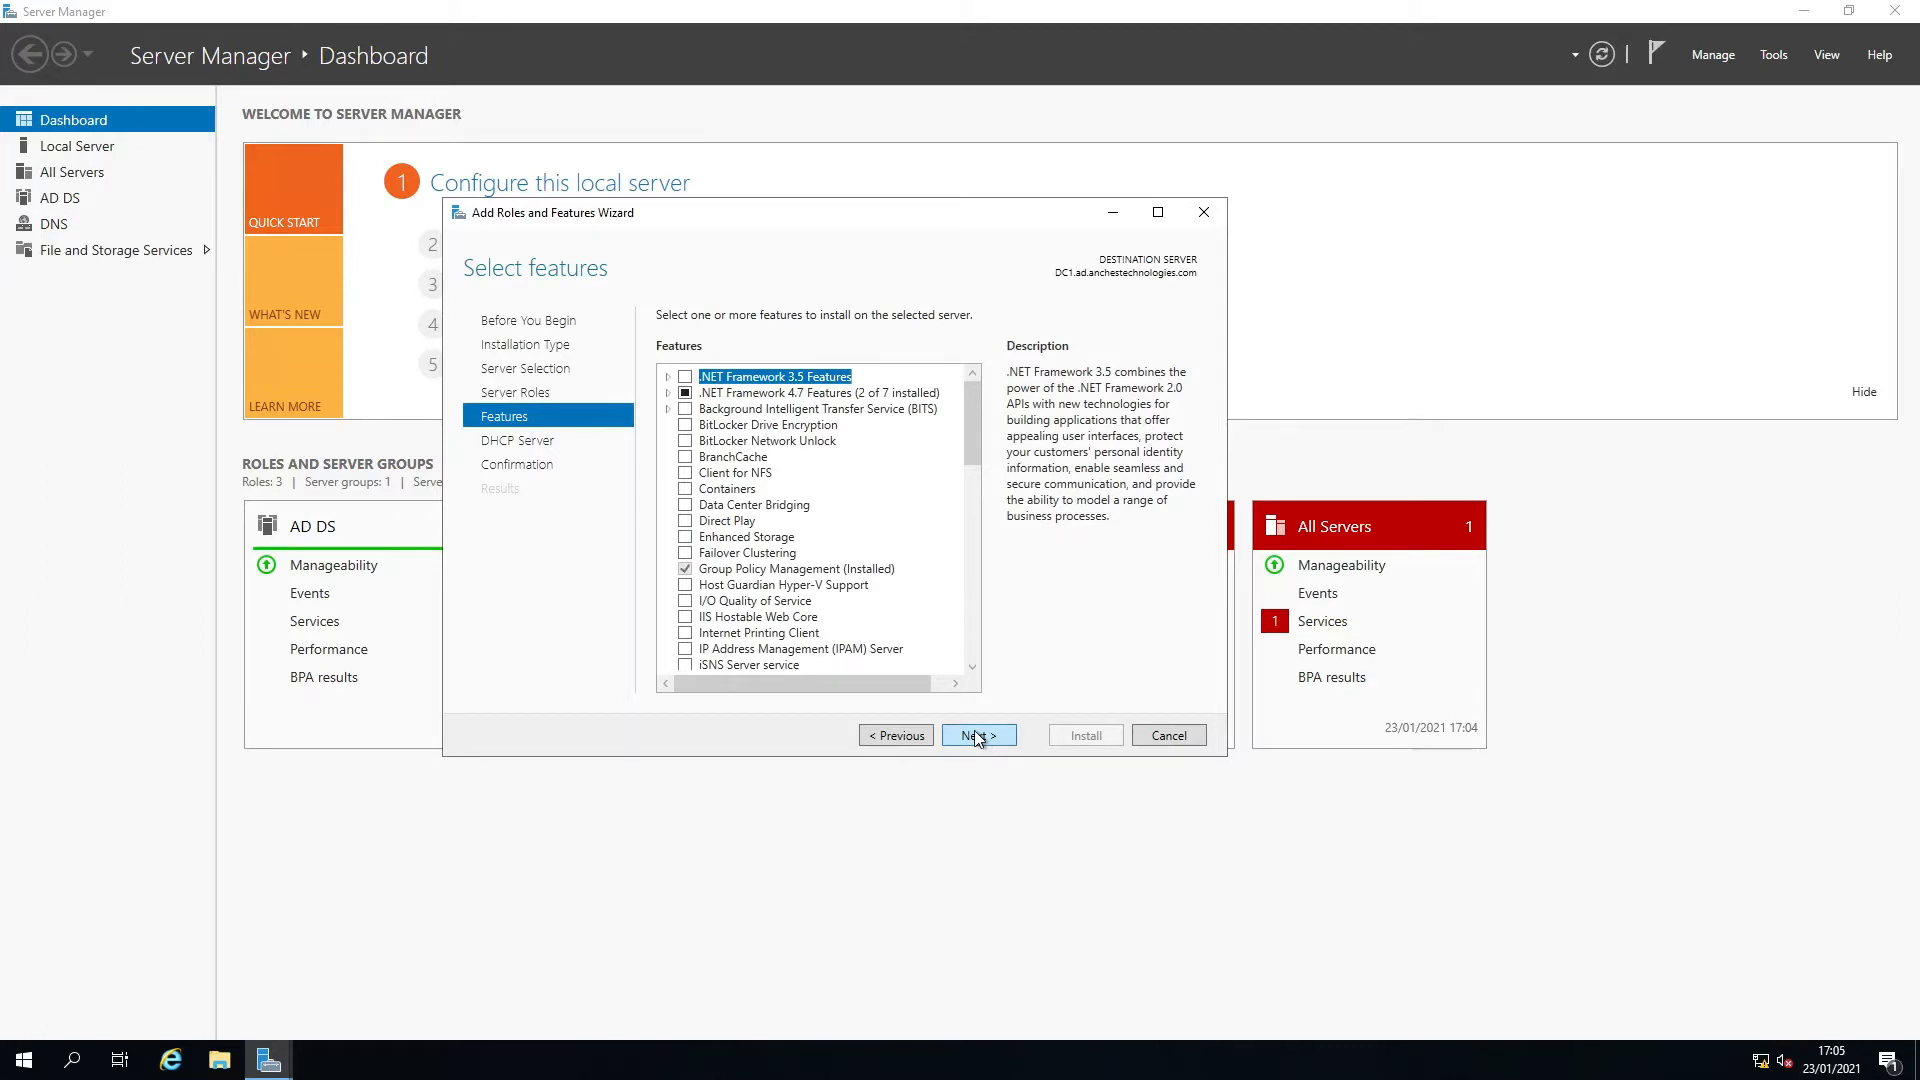
click(978, 738)
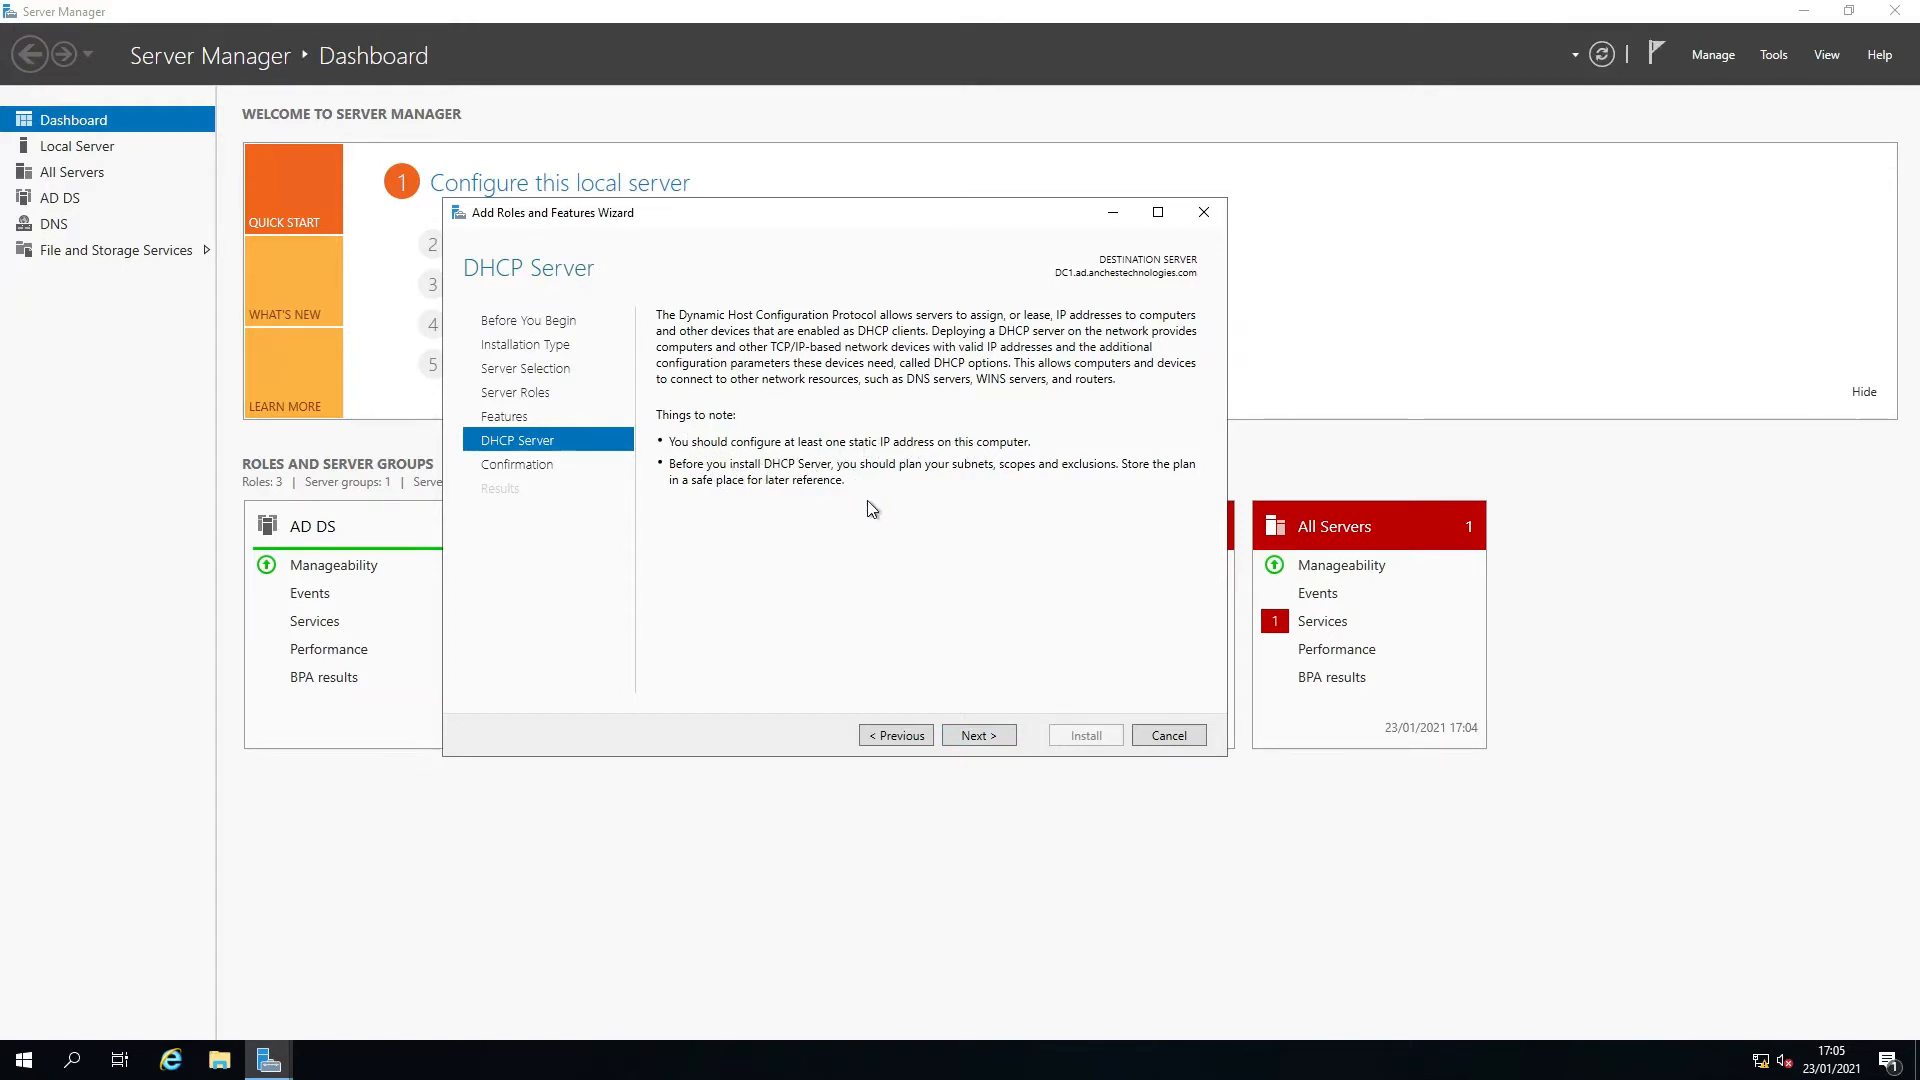
Set the Ethernet adapter's IPv4 preferred DNS server to 192.168.1.100 through the network settings.
right_click(1760, 1058)
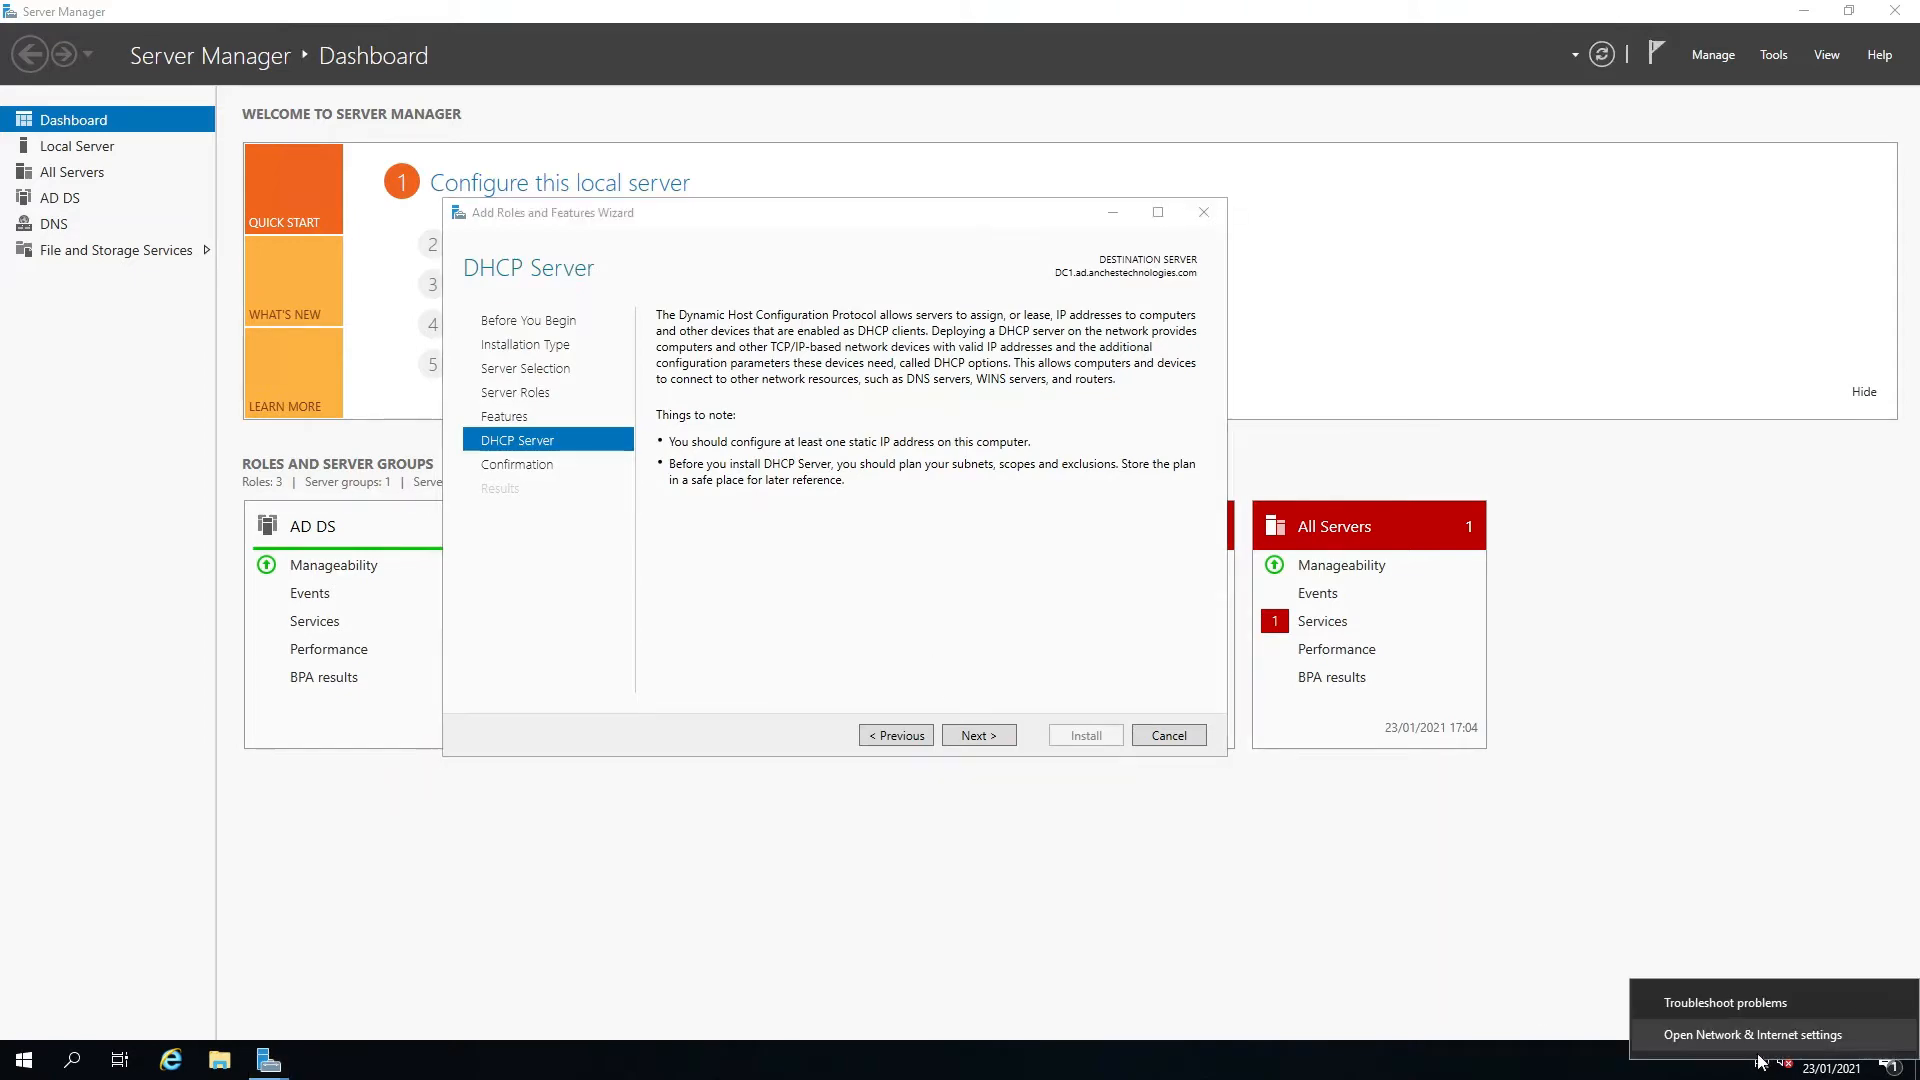
click(1747, 1036)
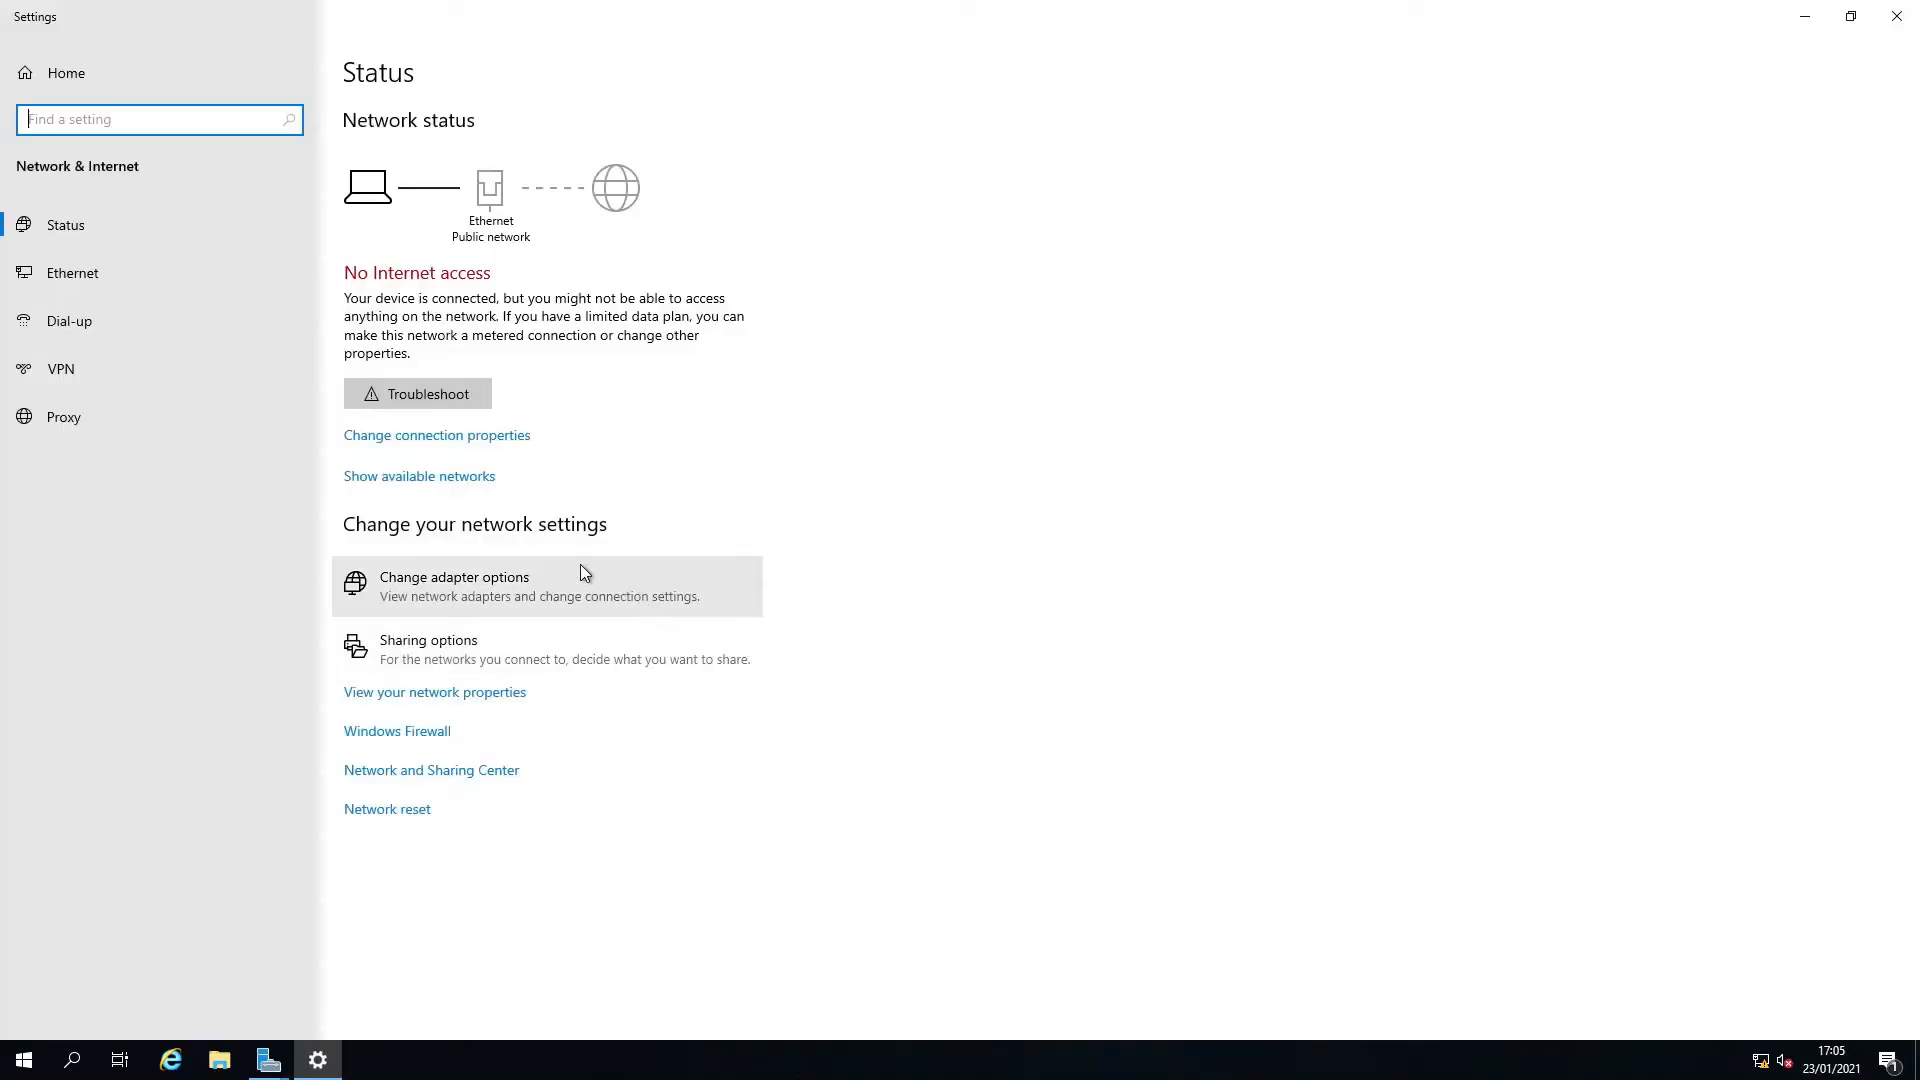
click(140, 278)
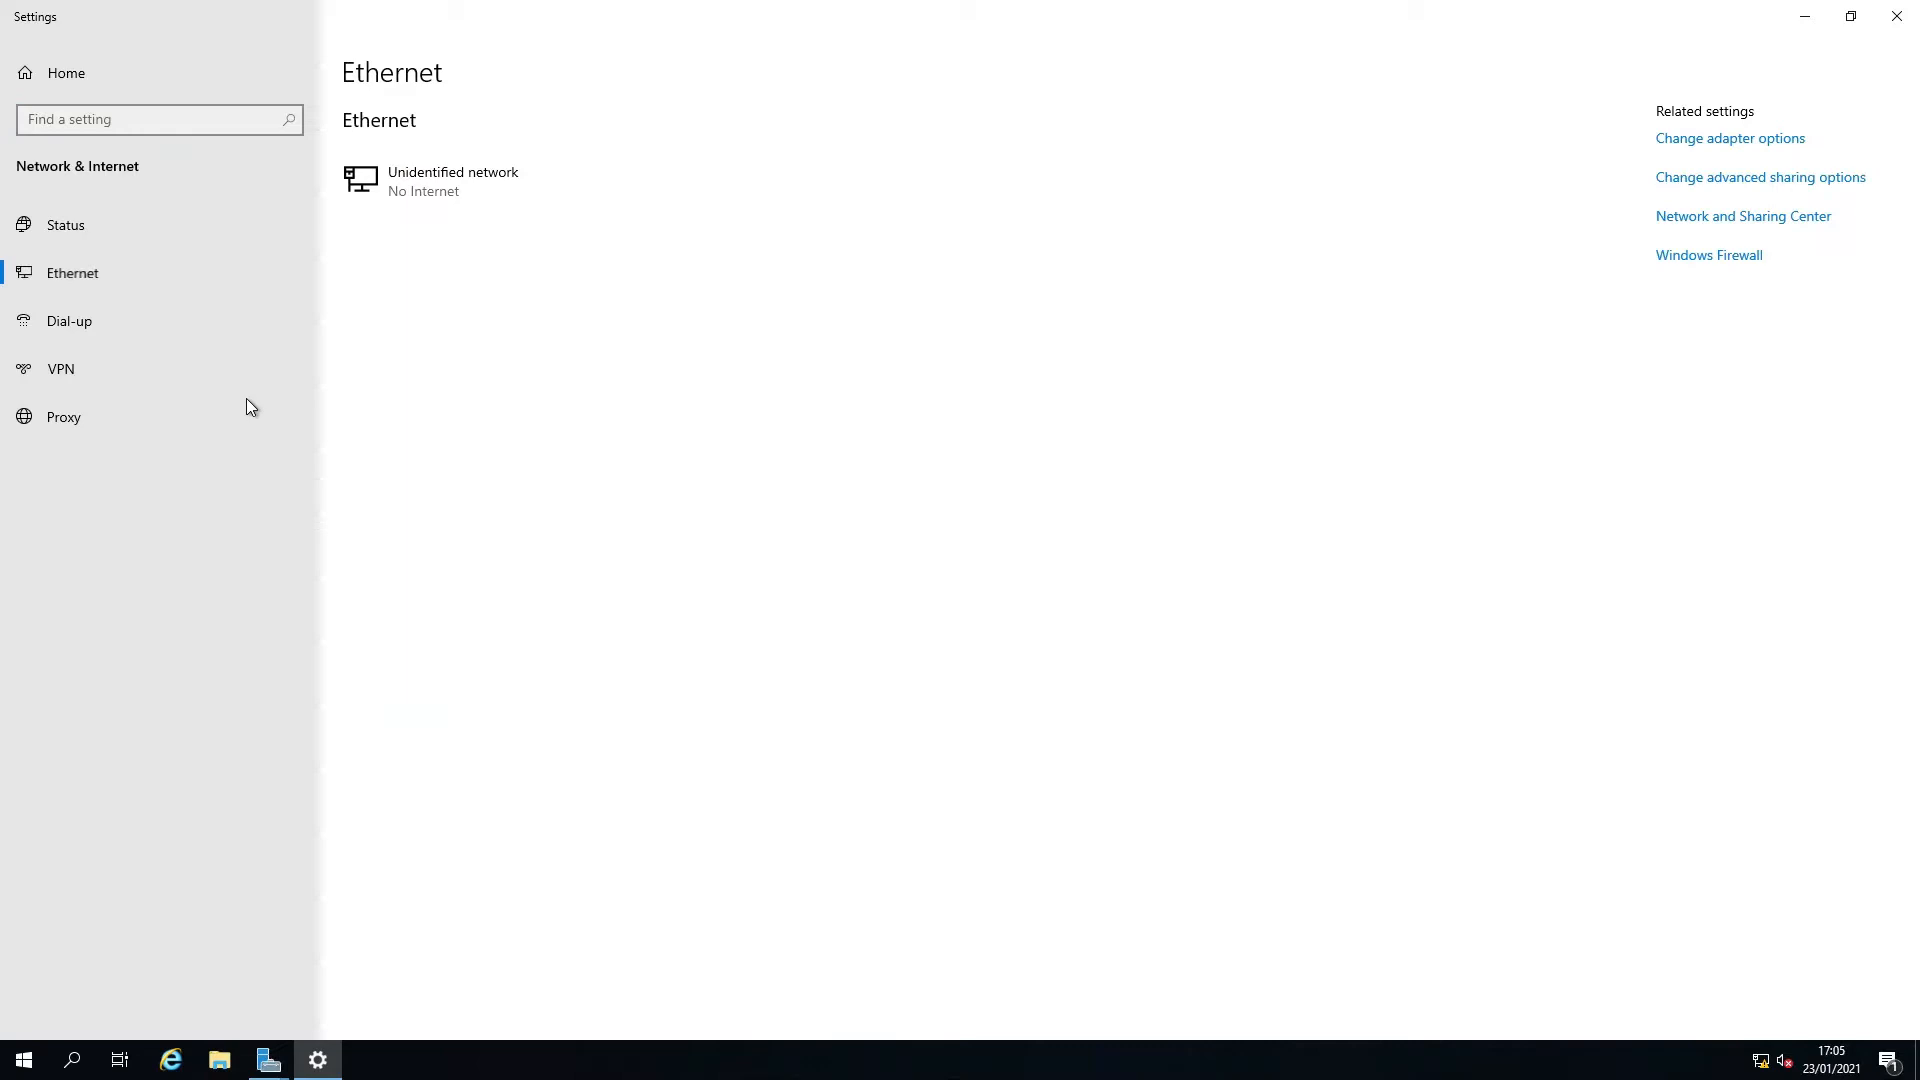
click(1762, 216)
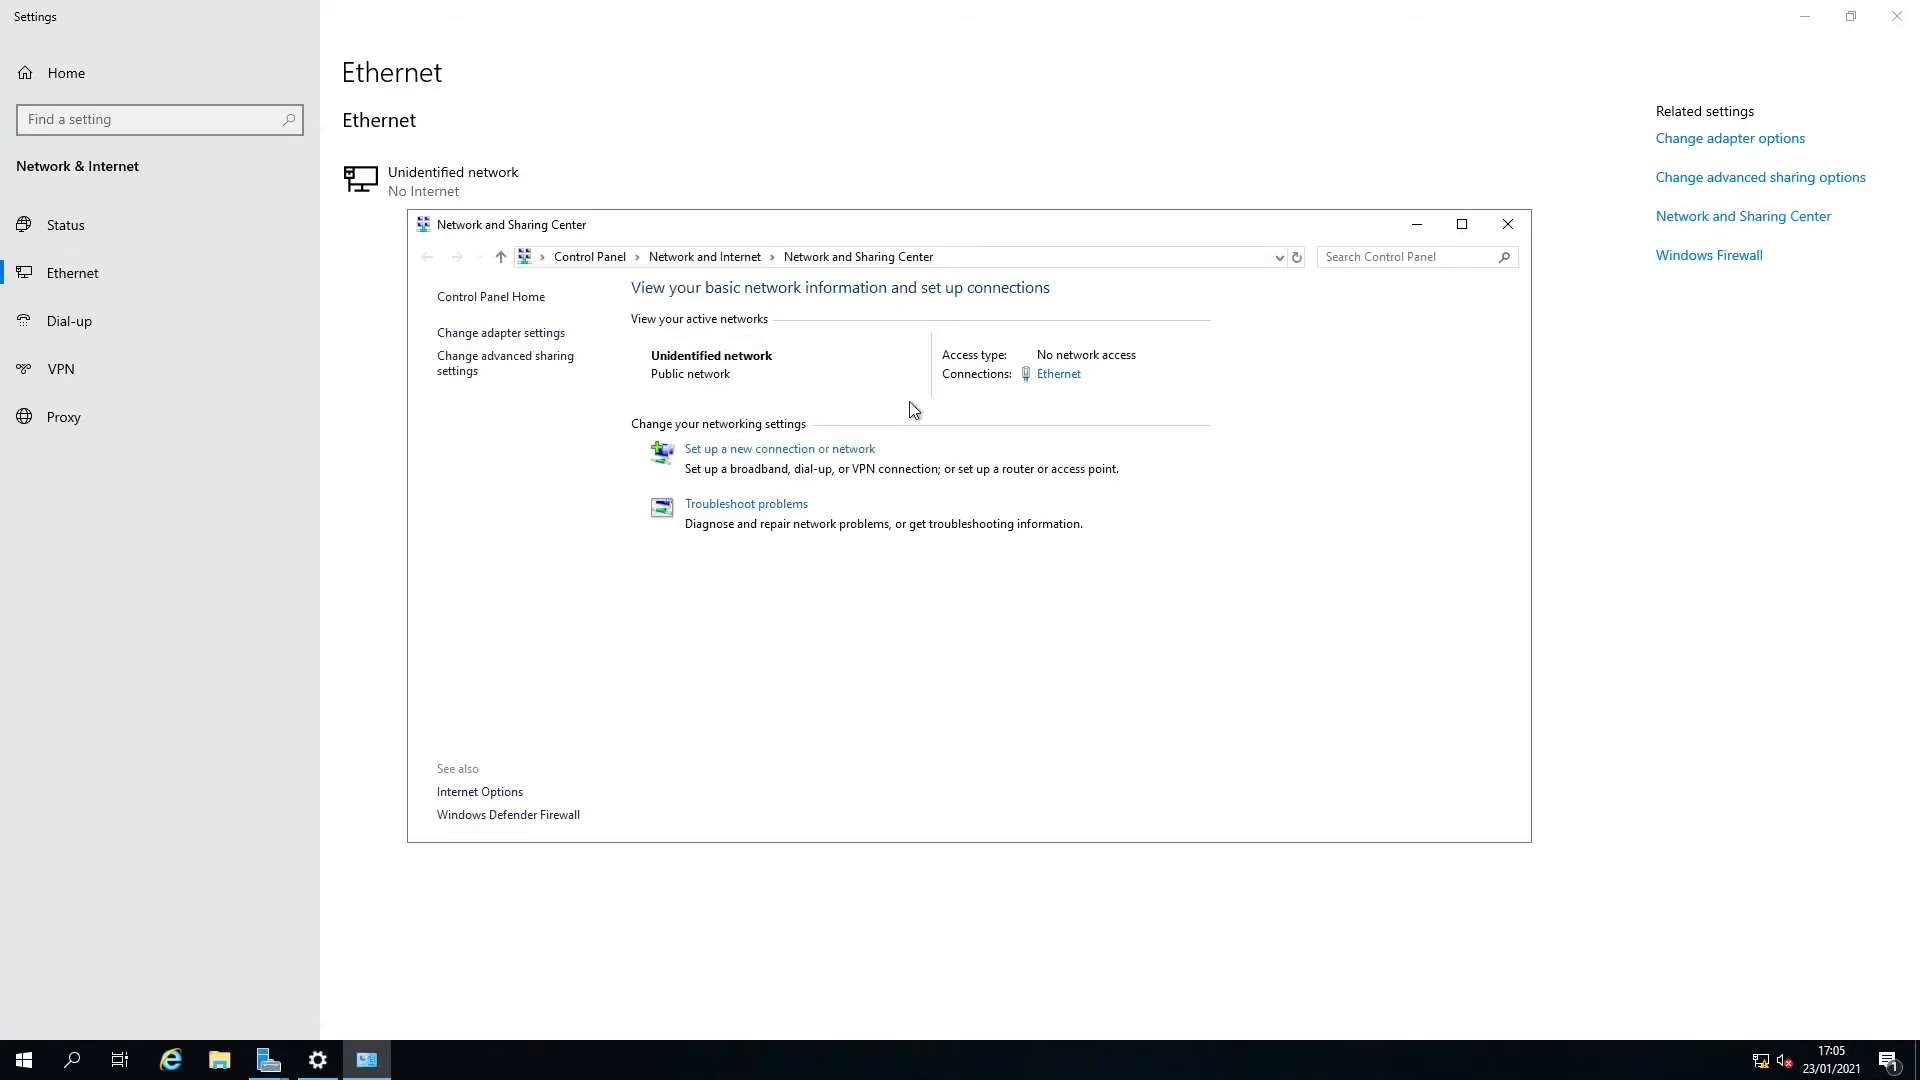
click(1055, 376)
click(845, 693)
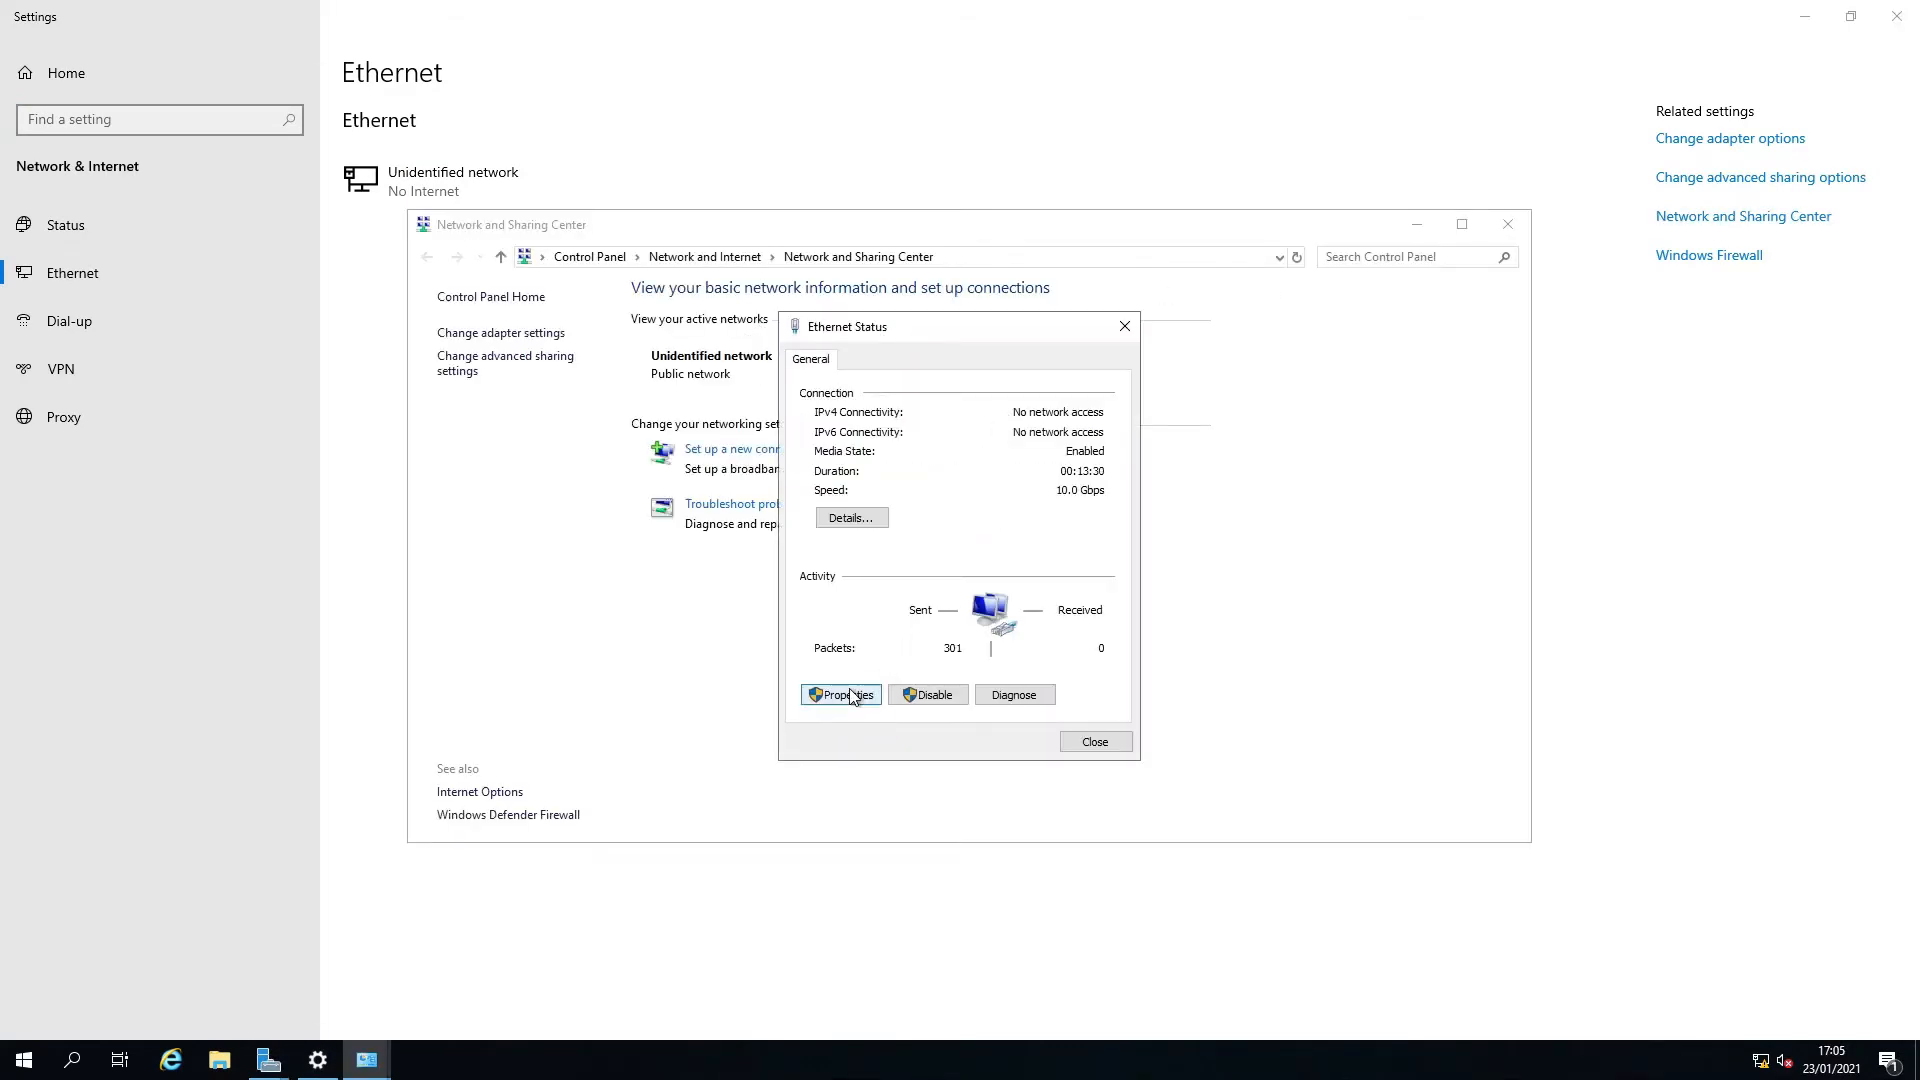
double_click(964, 556)
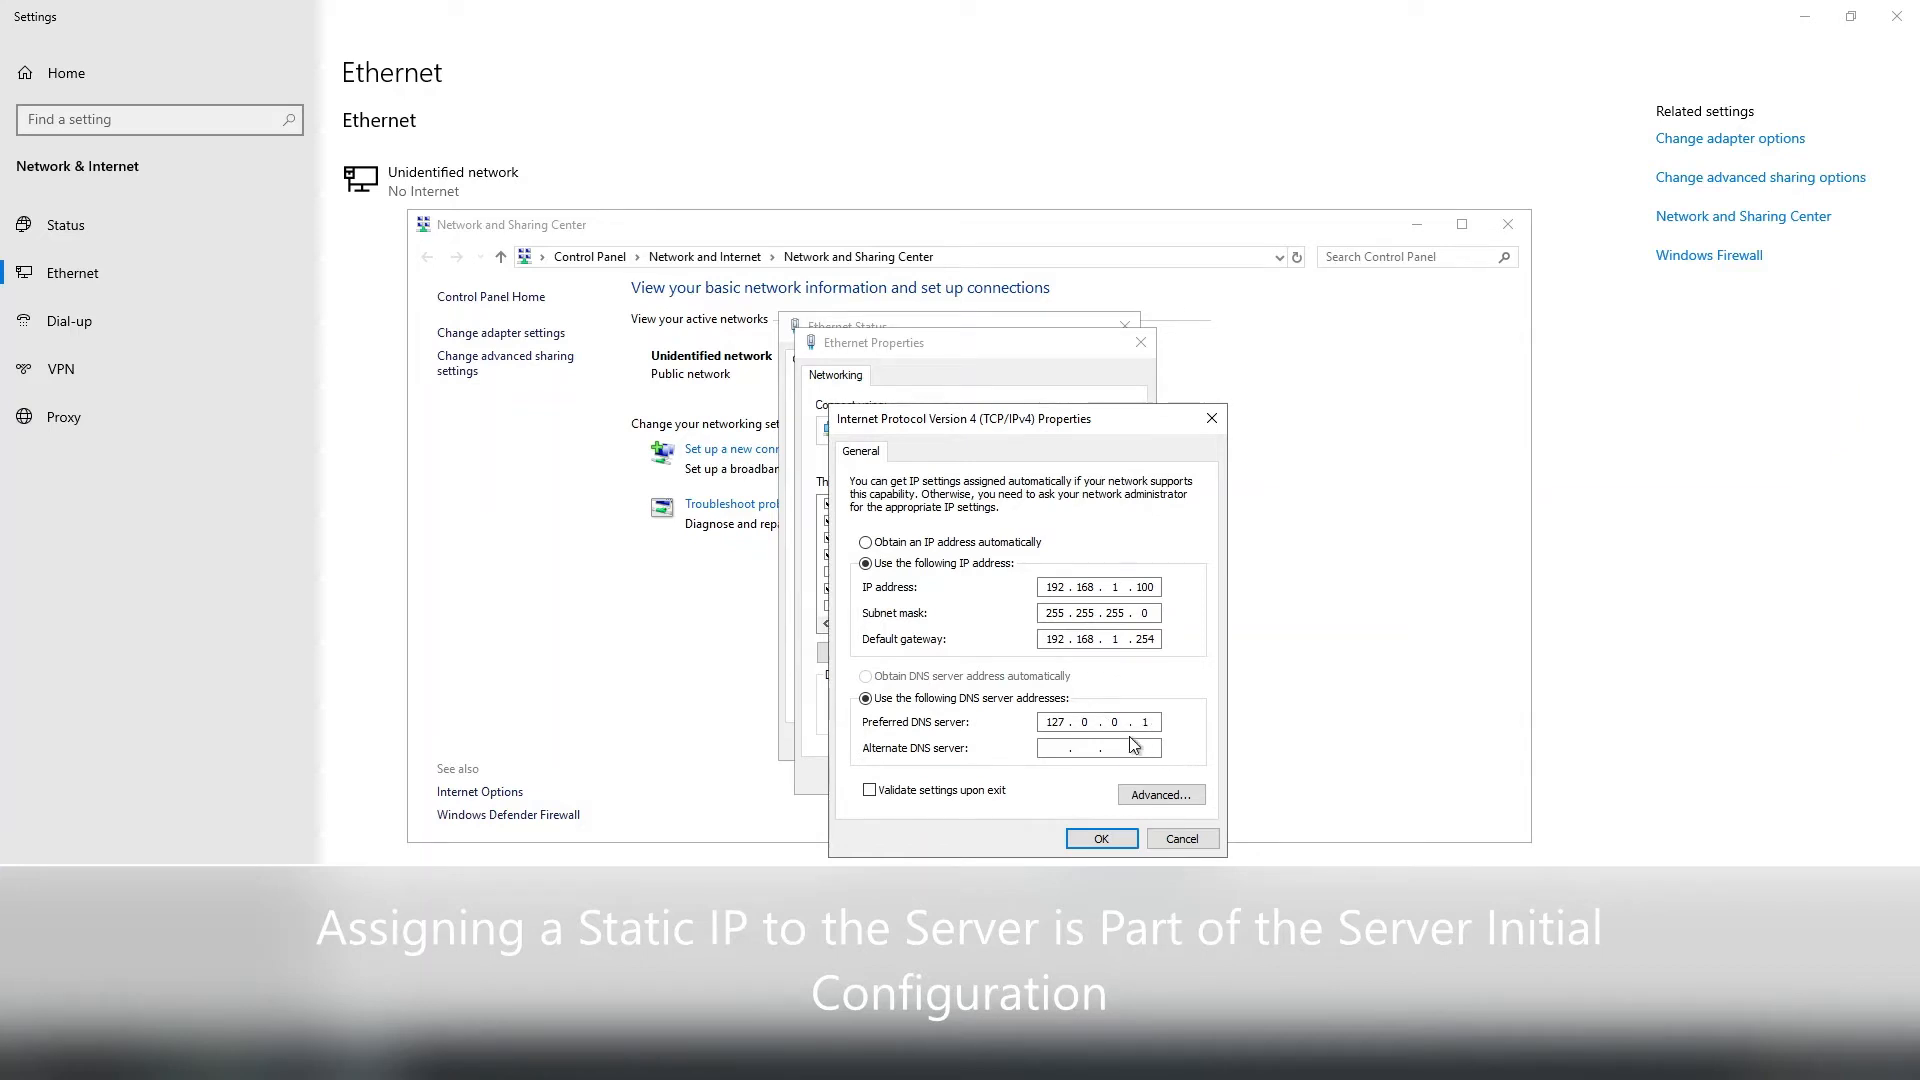
text(192168)
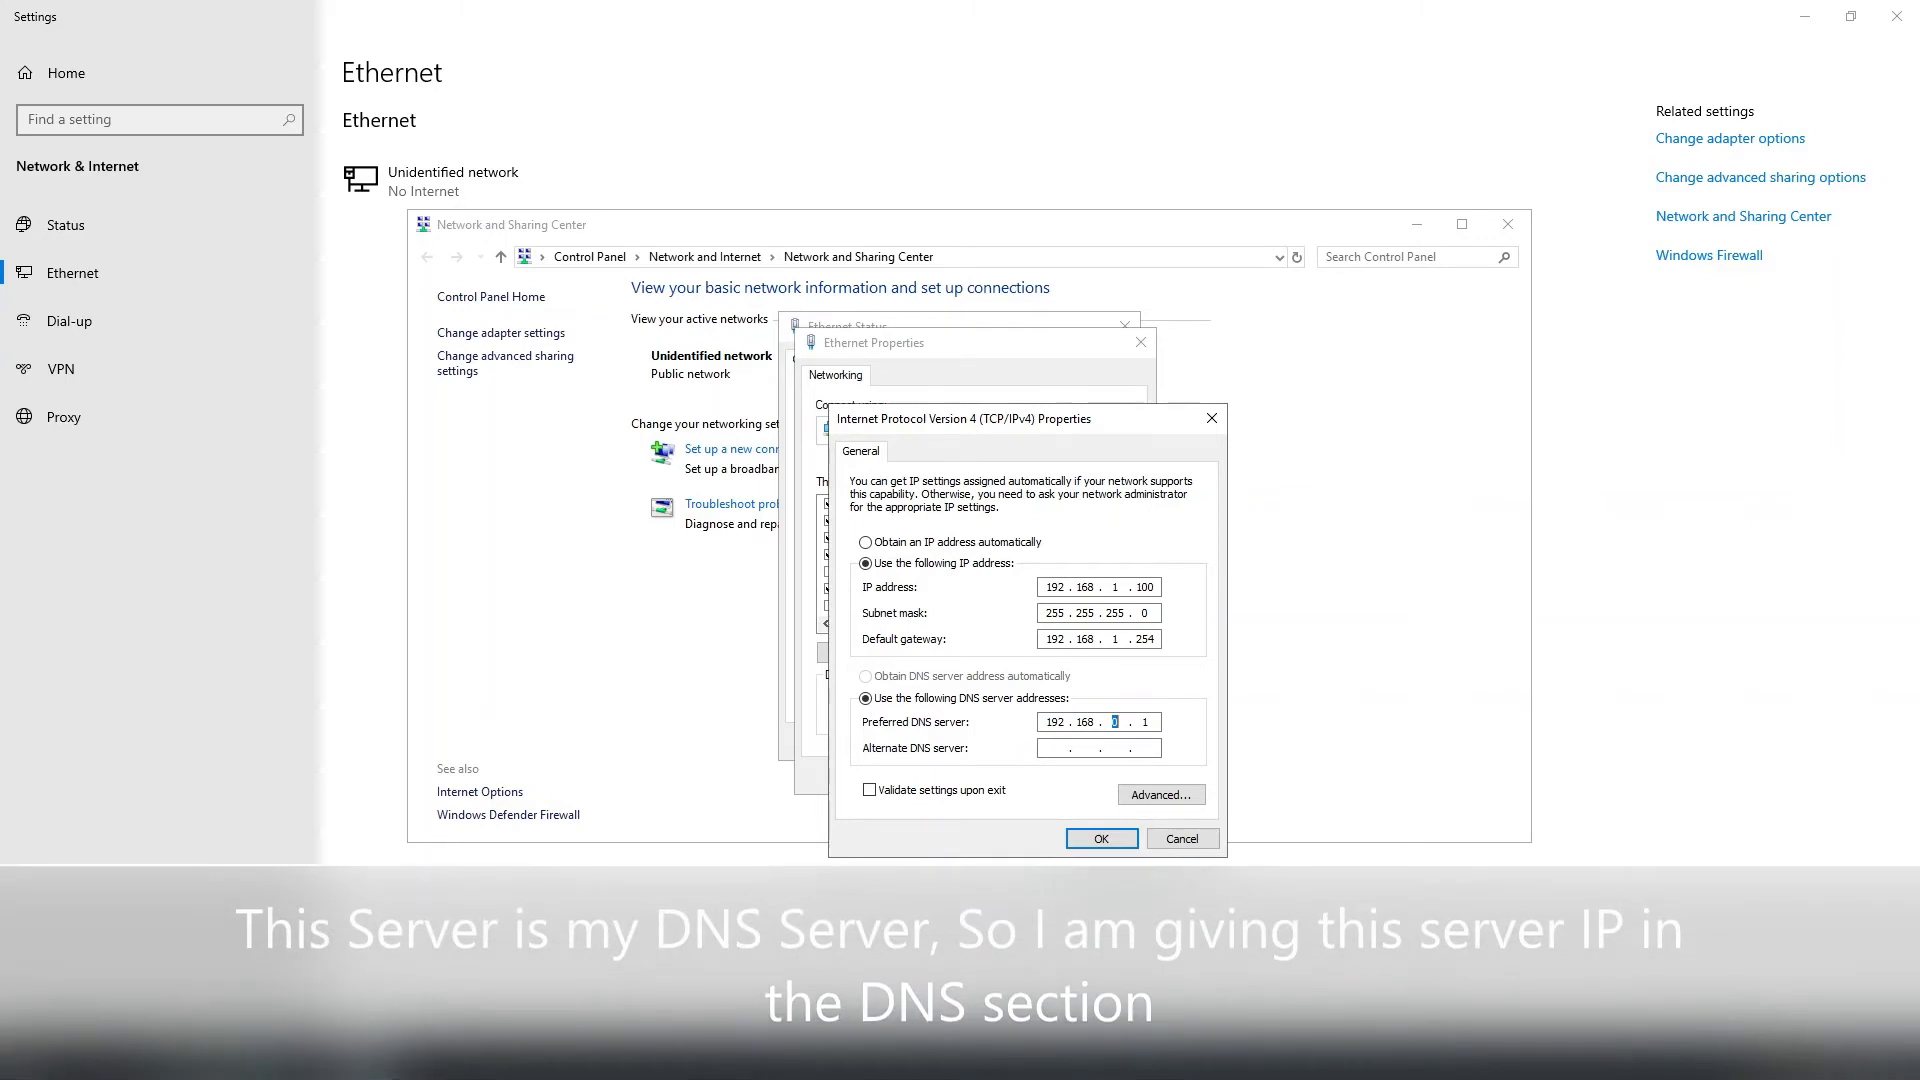
text(1.100)
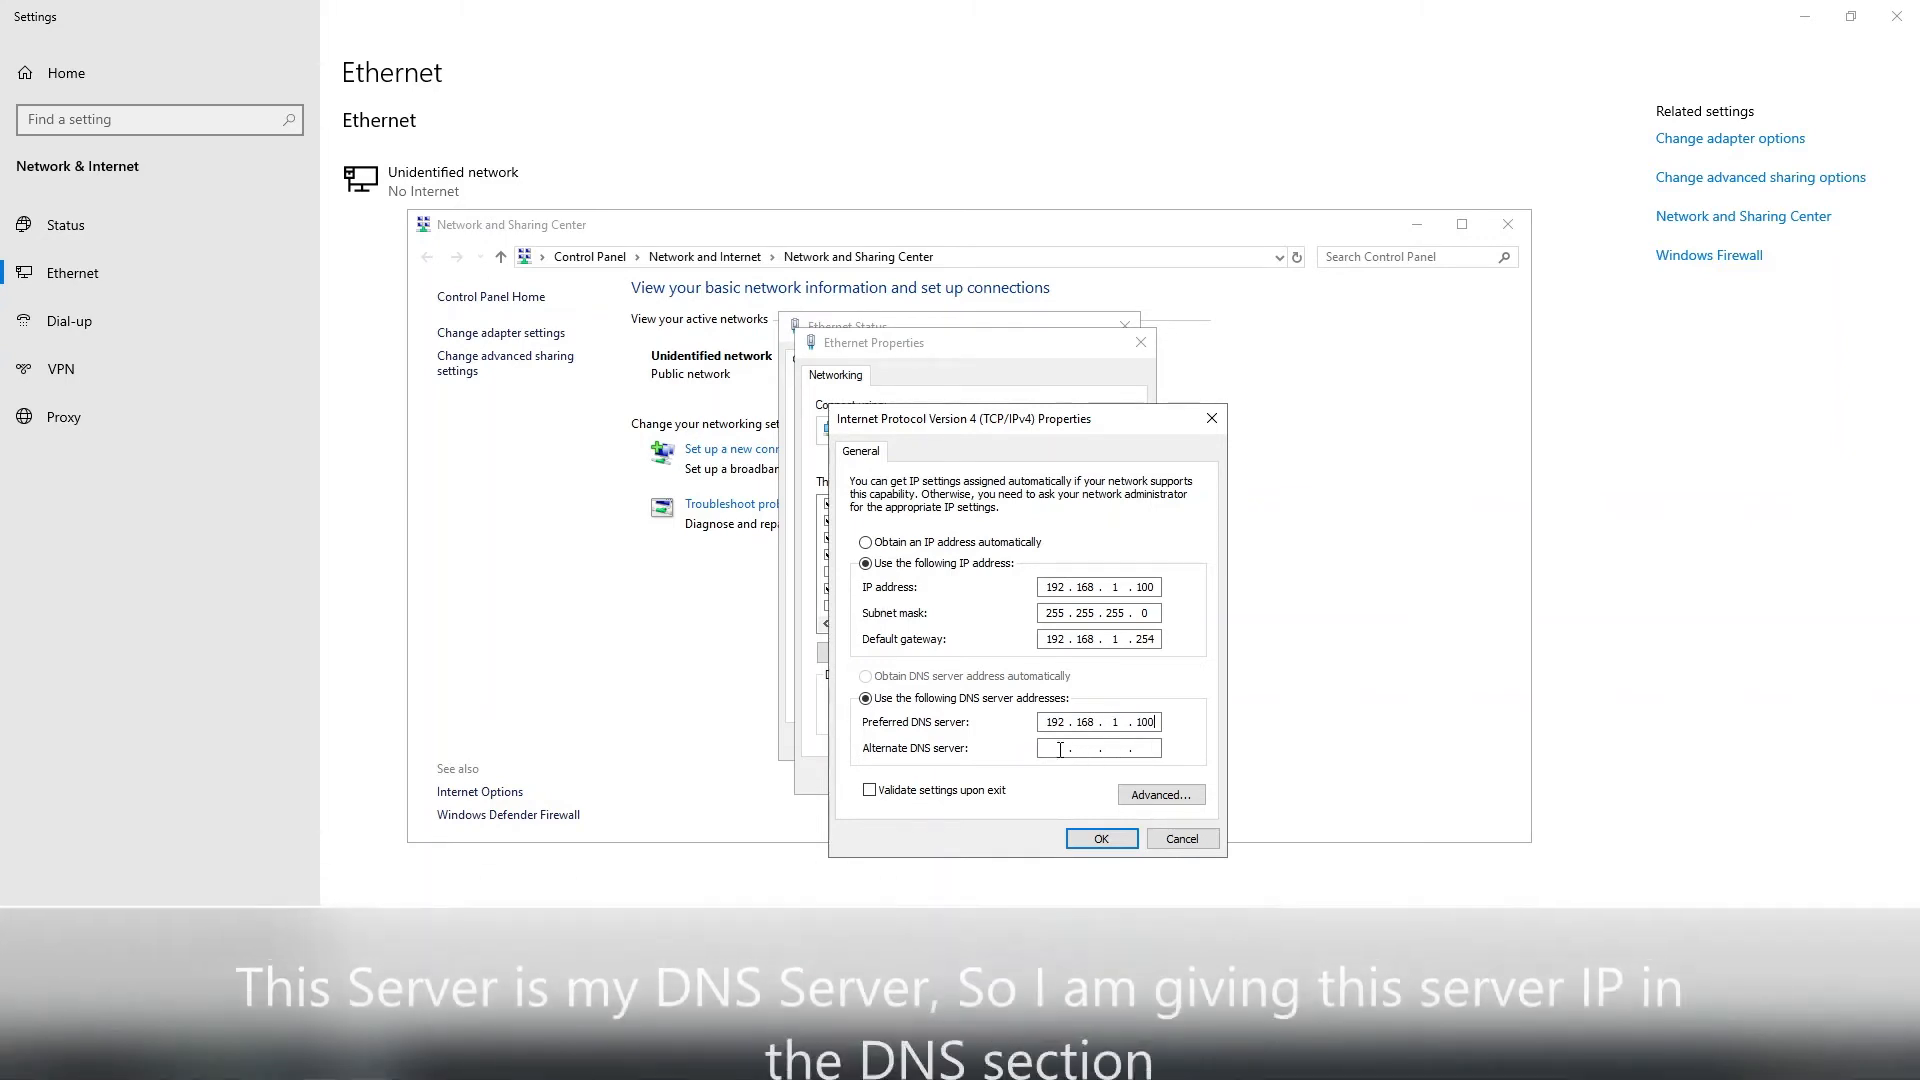
click(1101, 840)
Close the Ethernet status, Network and Sharing Center and Settings windows.
click(1030, 776)
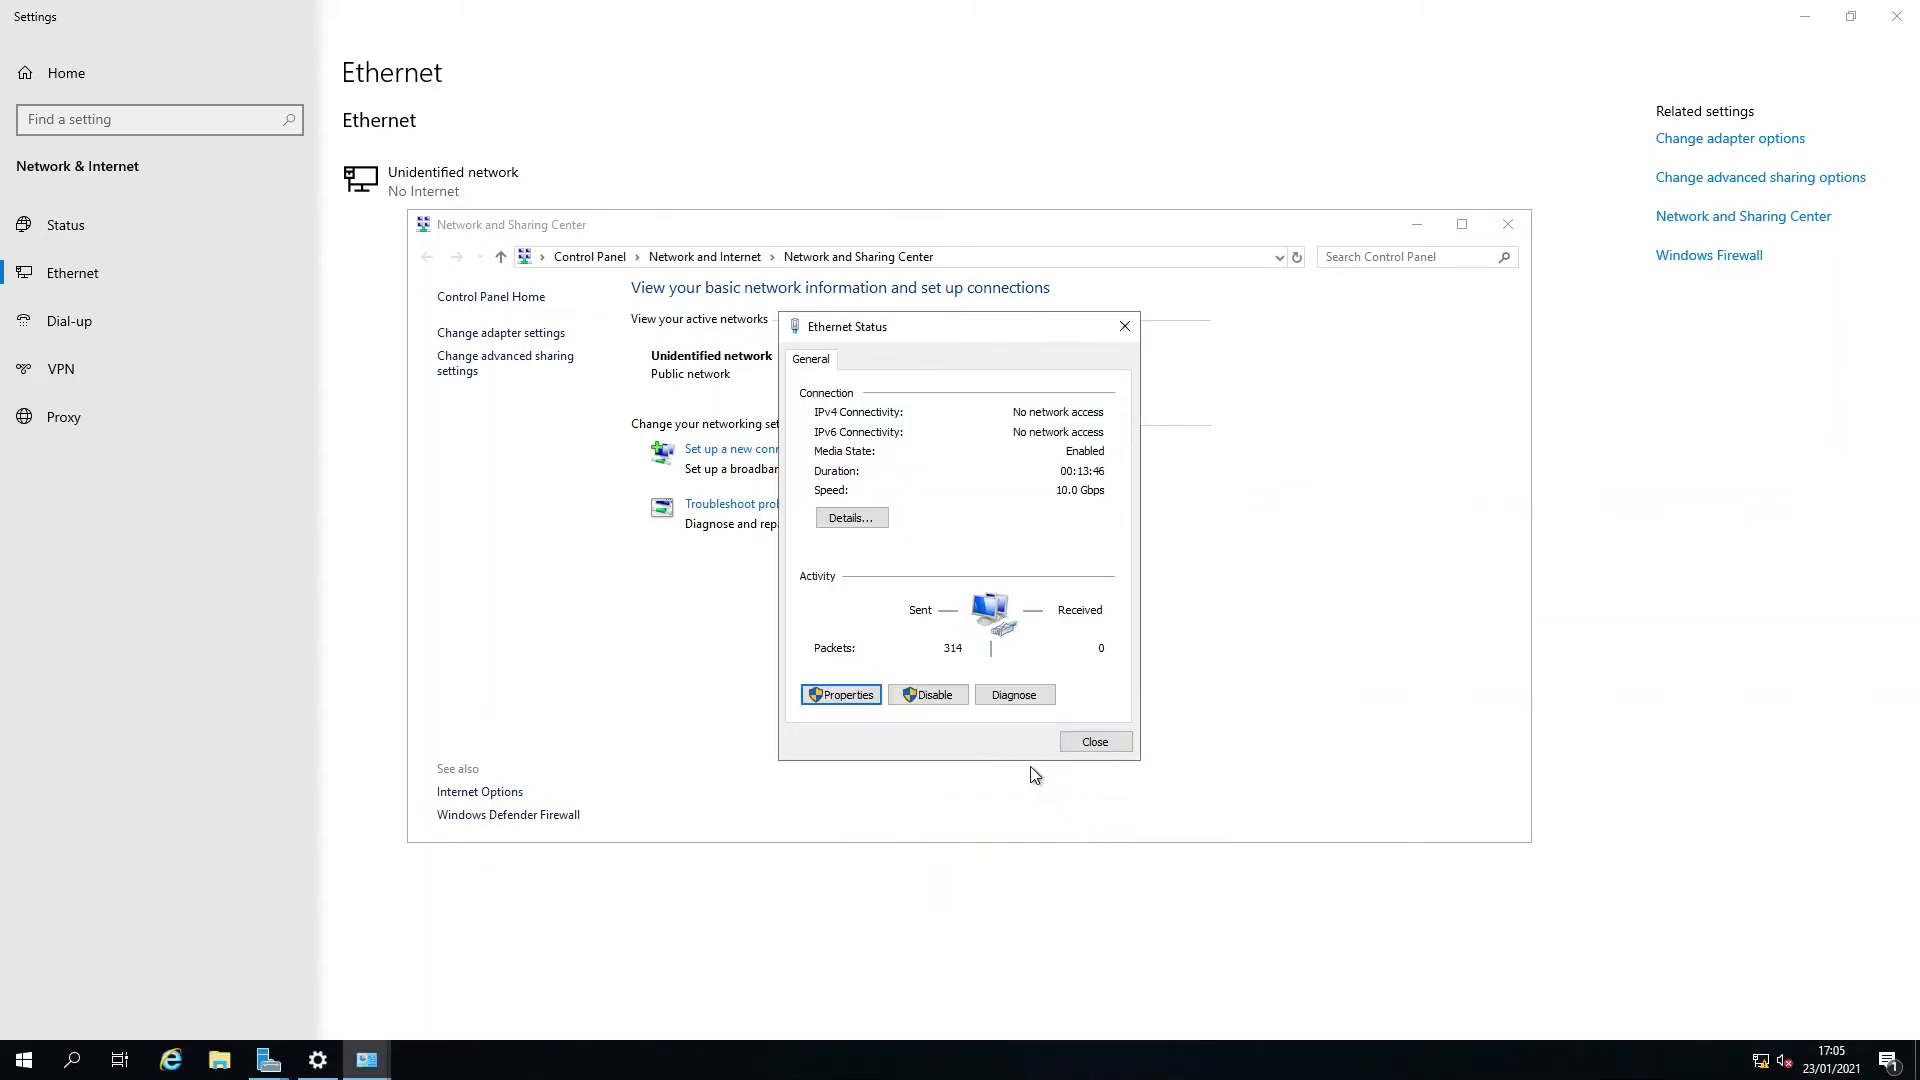
click(1087, 742)
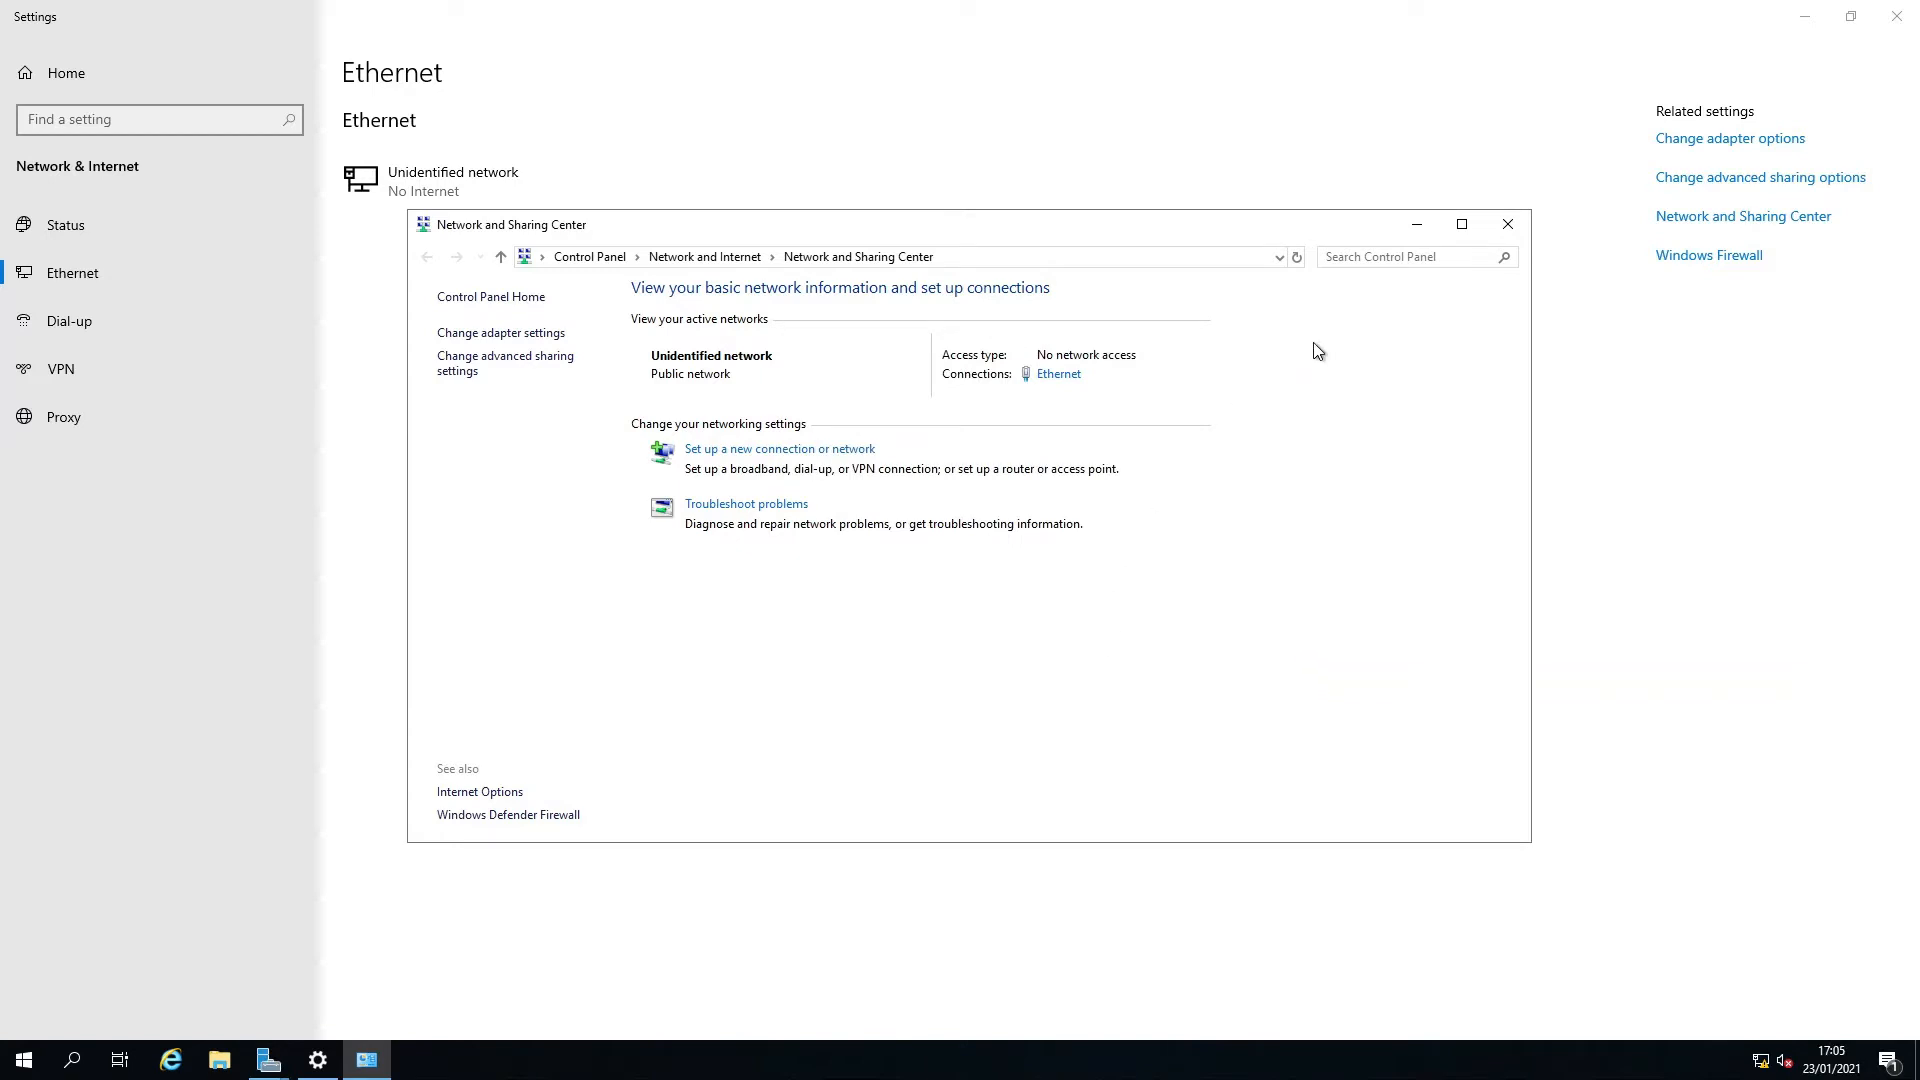
click(1506, 228)
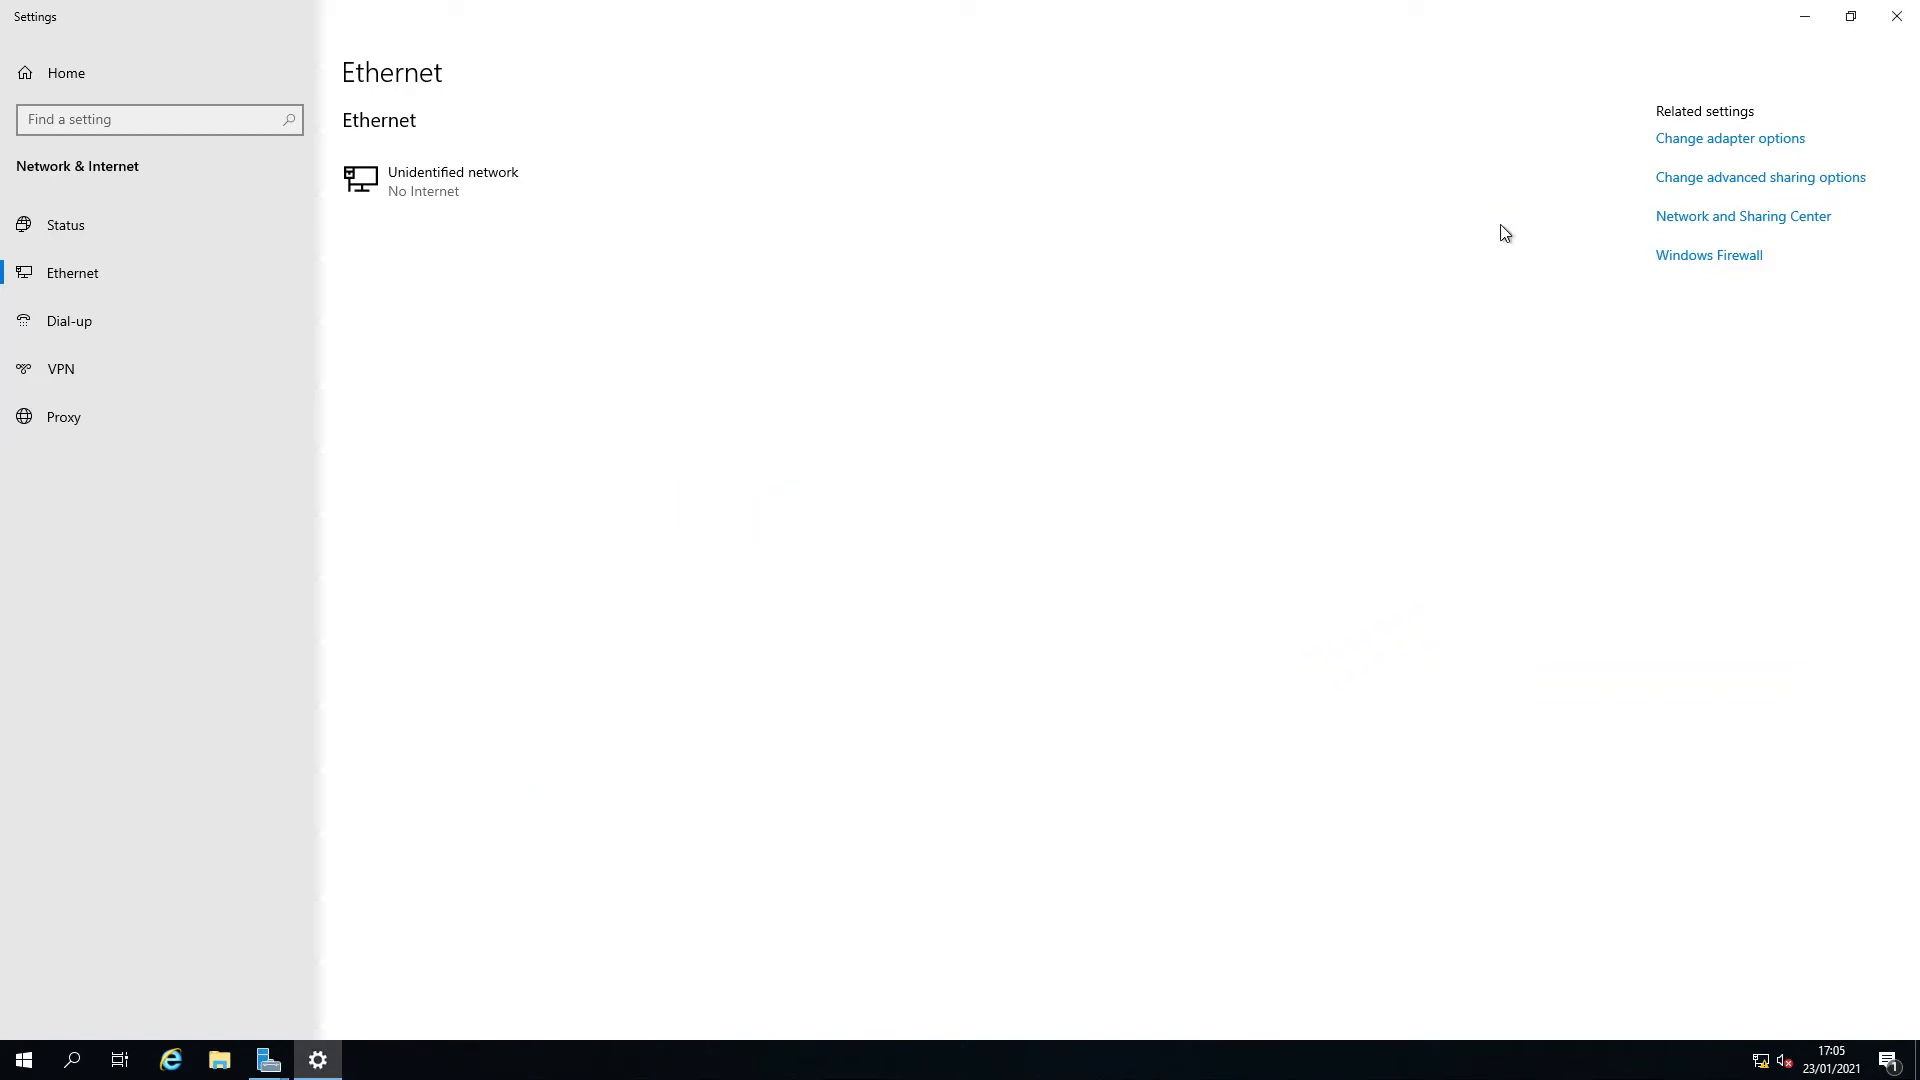
click(1912, 12)
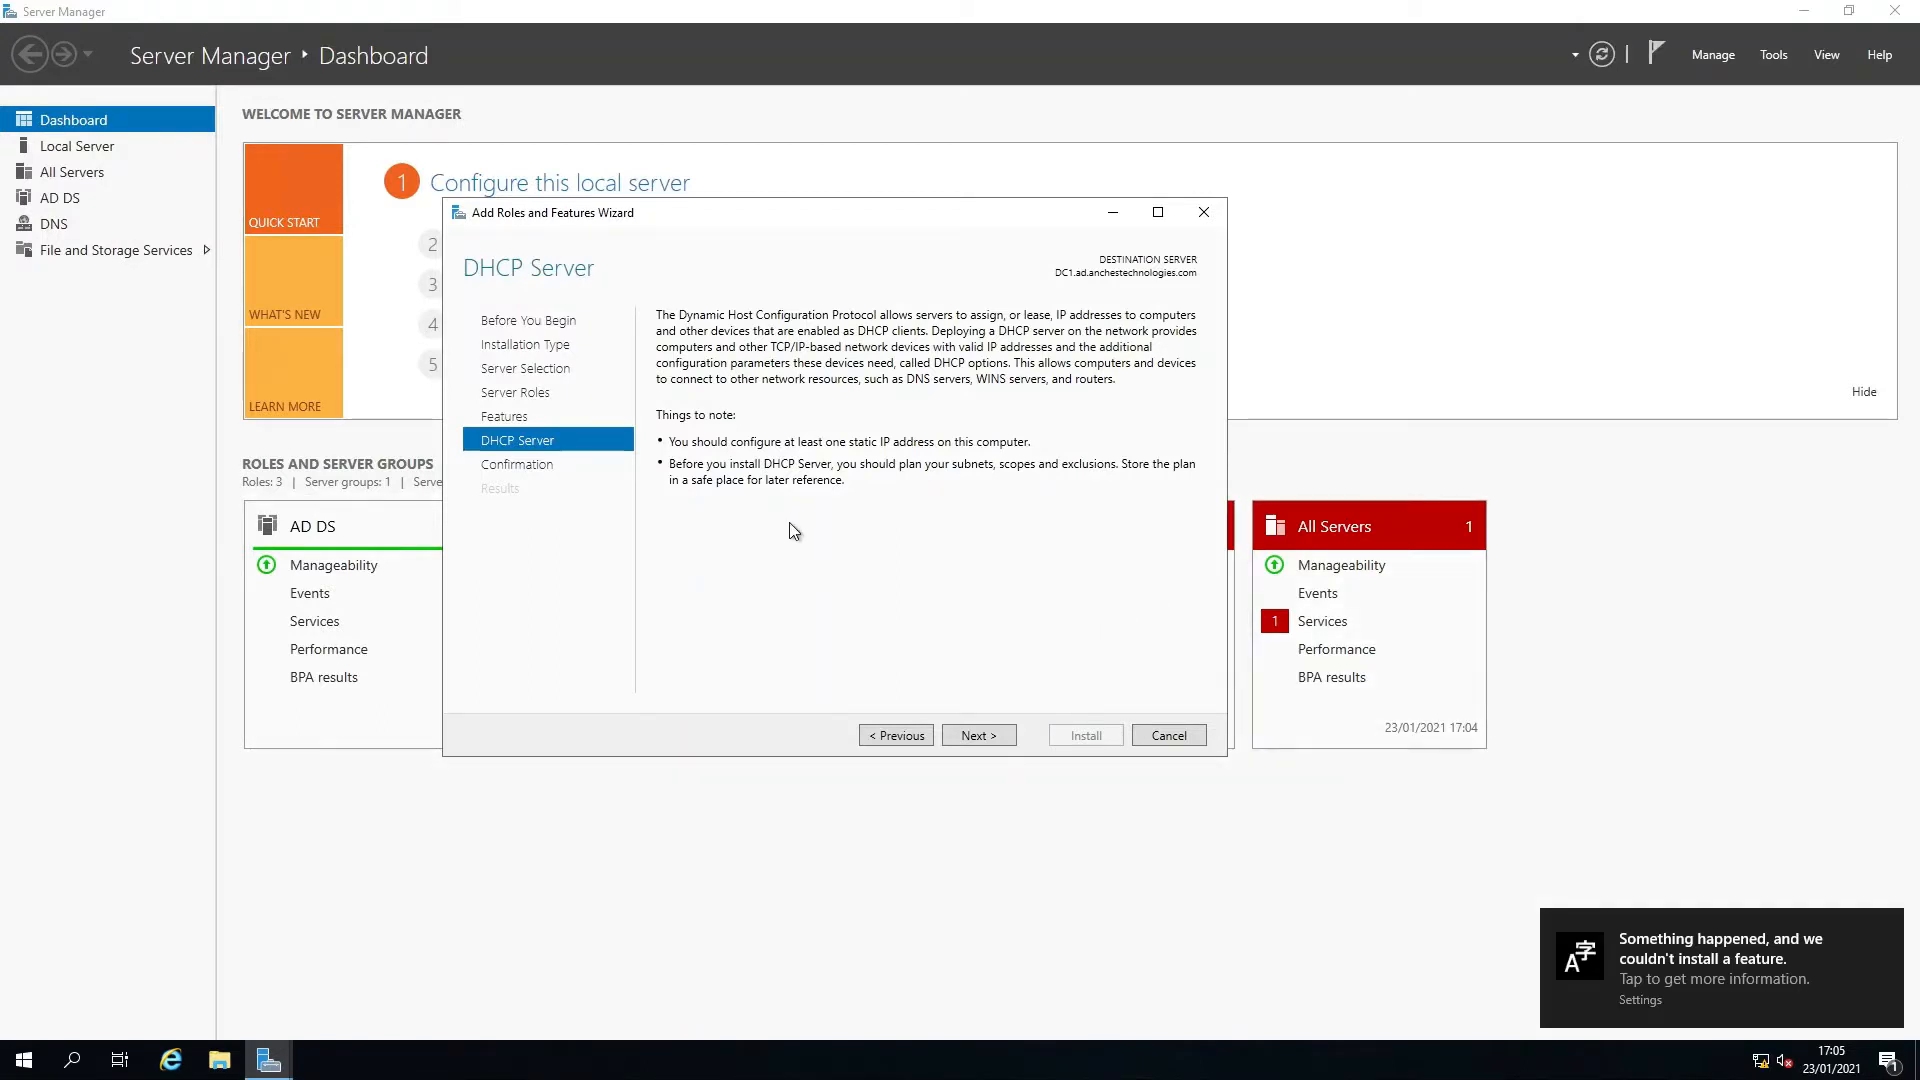
Continue the wizard, allow automatic restart if required, and install the DHCP Server role.
click(972, 736)
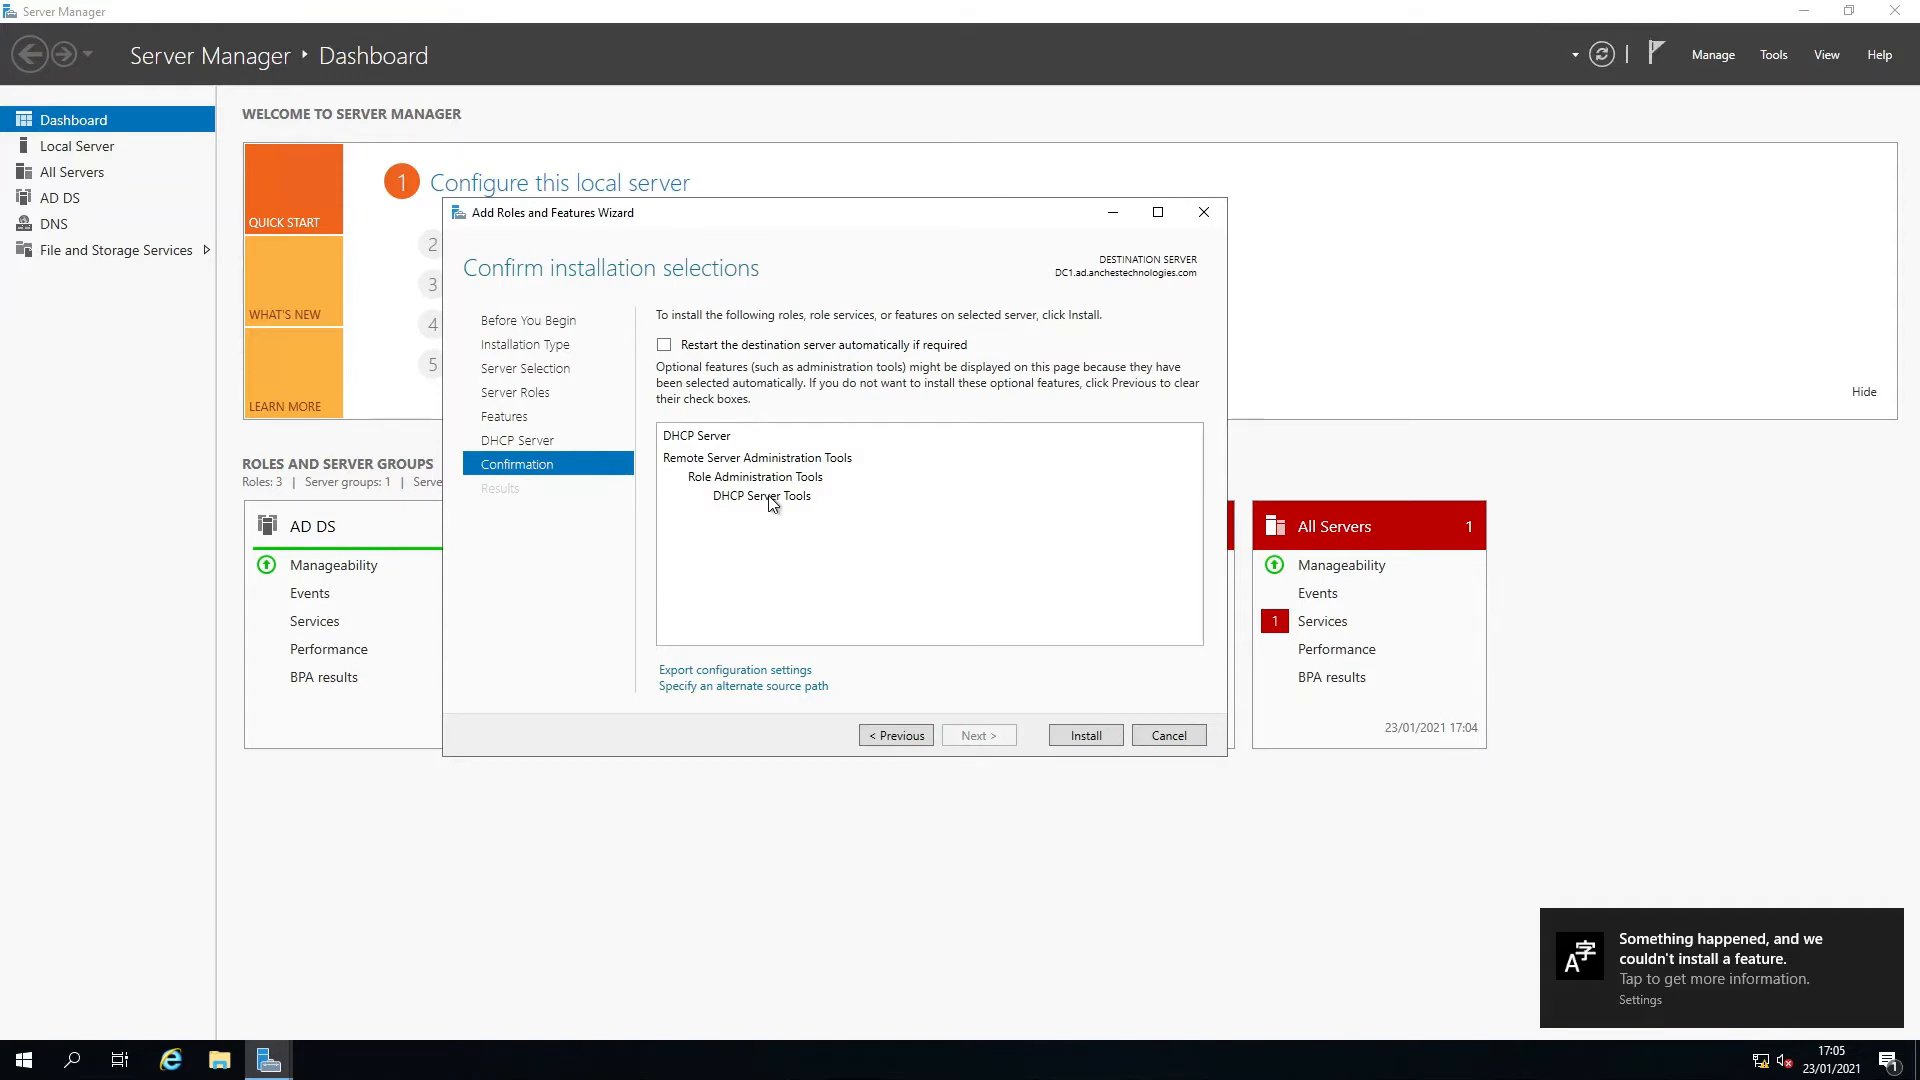
click(664, 345)
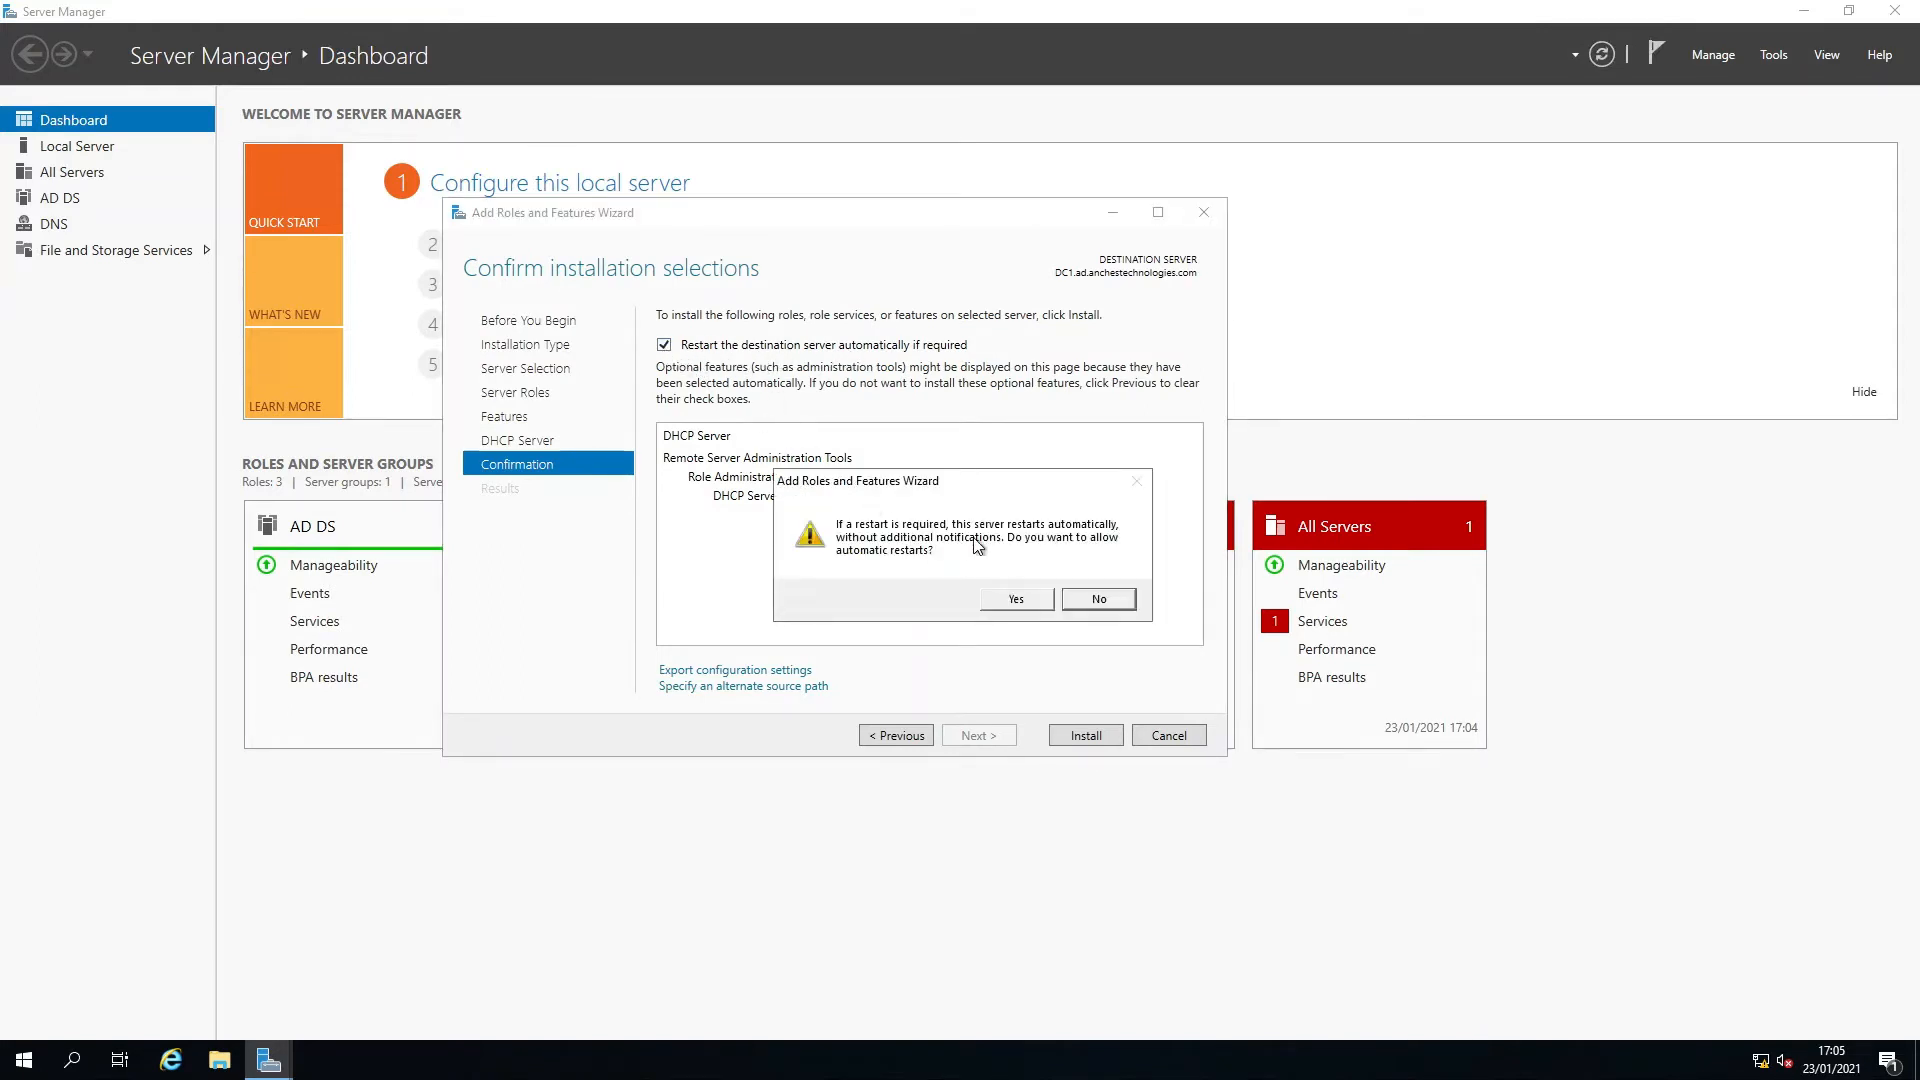
click(1014, 600)
click(1086, 737)
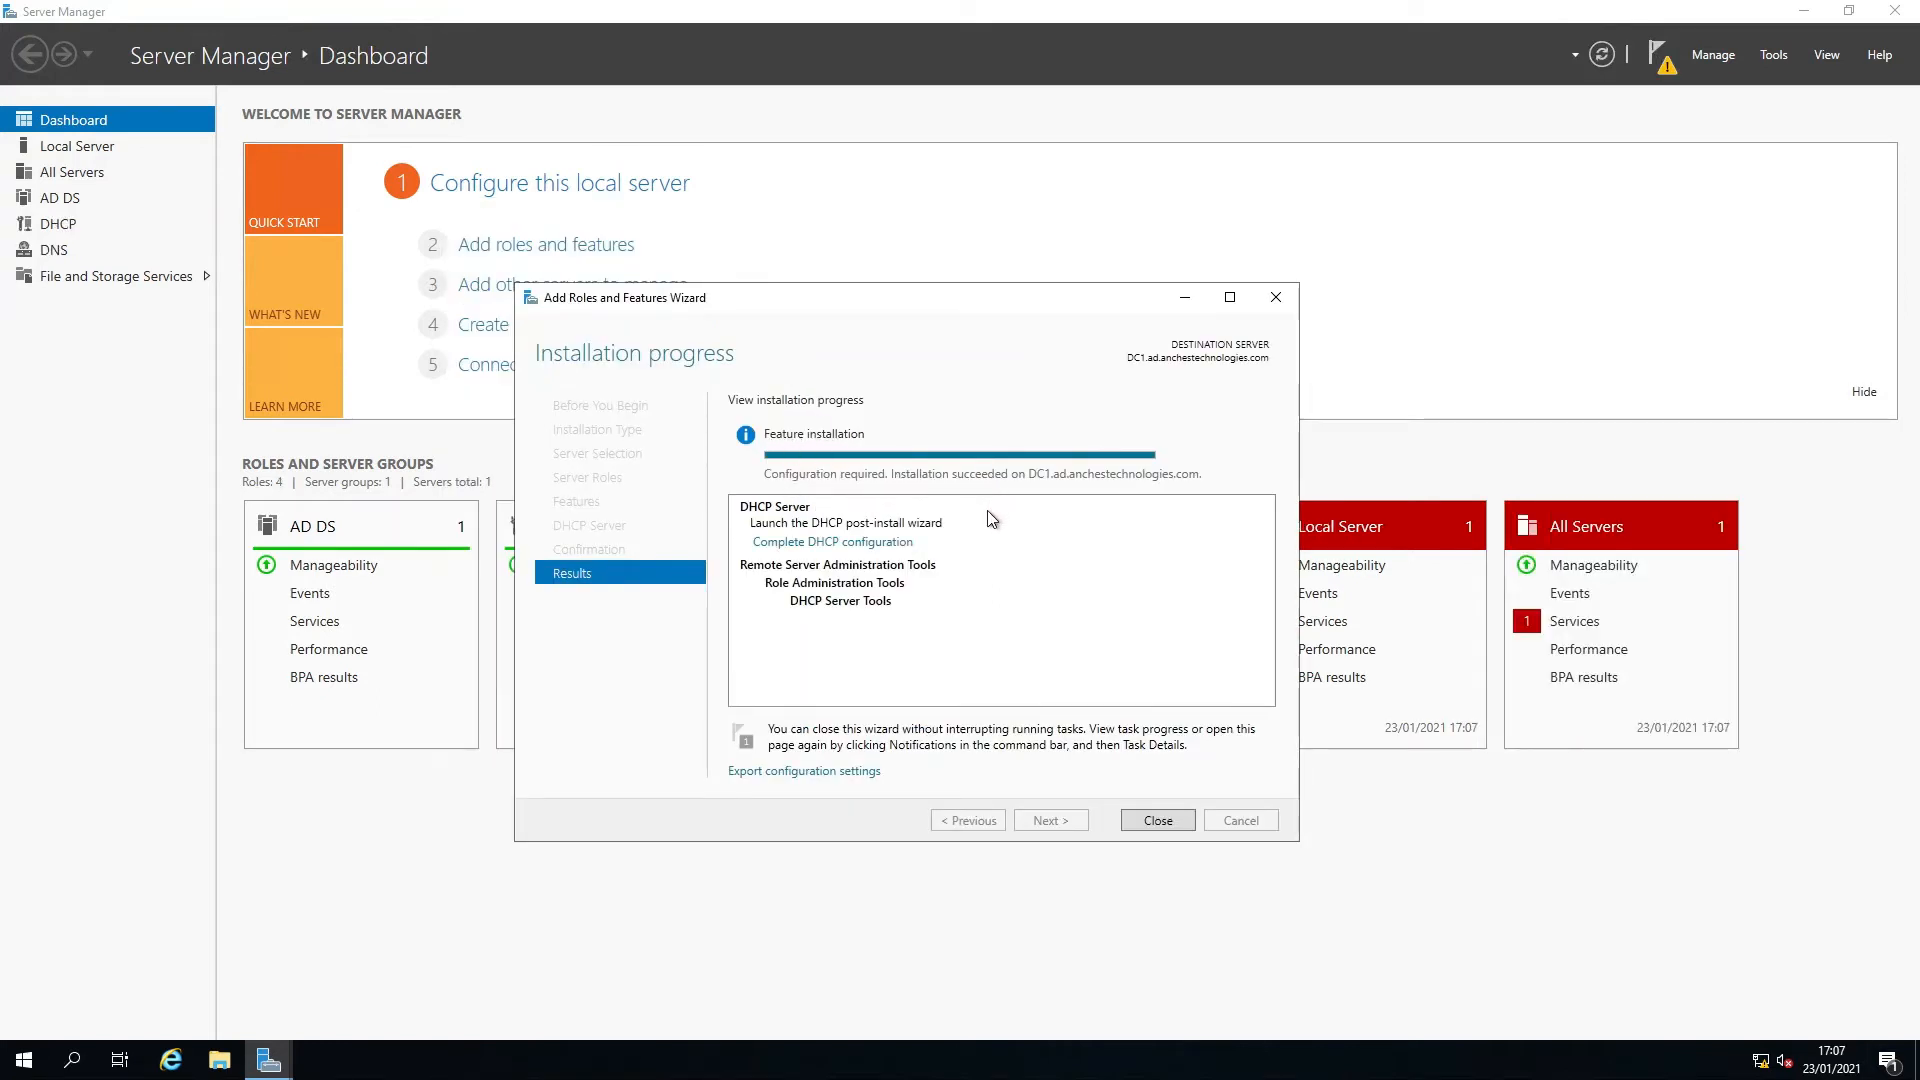
Complete the DHCP post-install configuration, authorizing the server in AD DS with the current user's credentials.
click(823, 545)
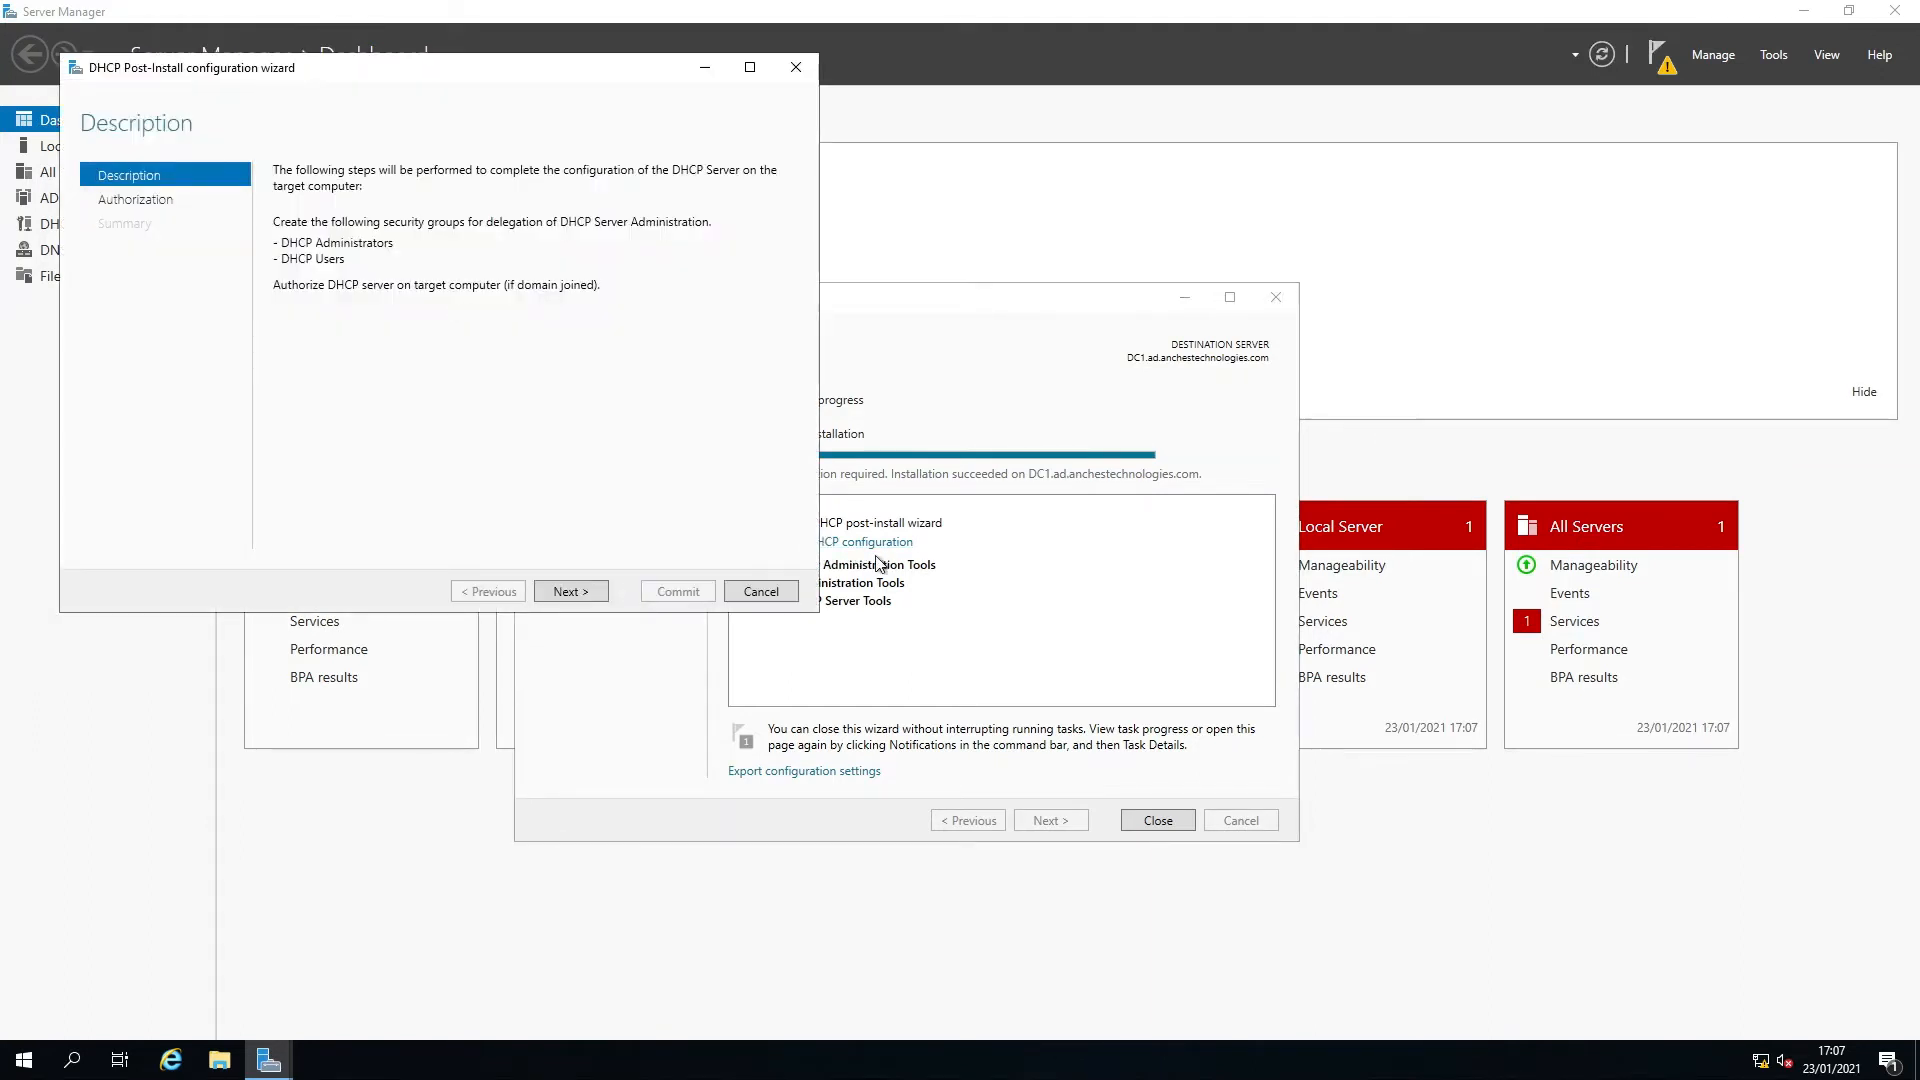
click(1157, 820)
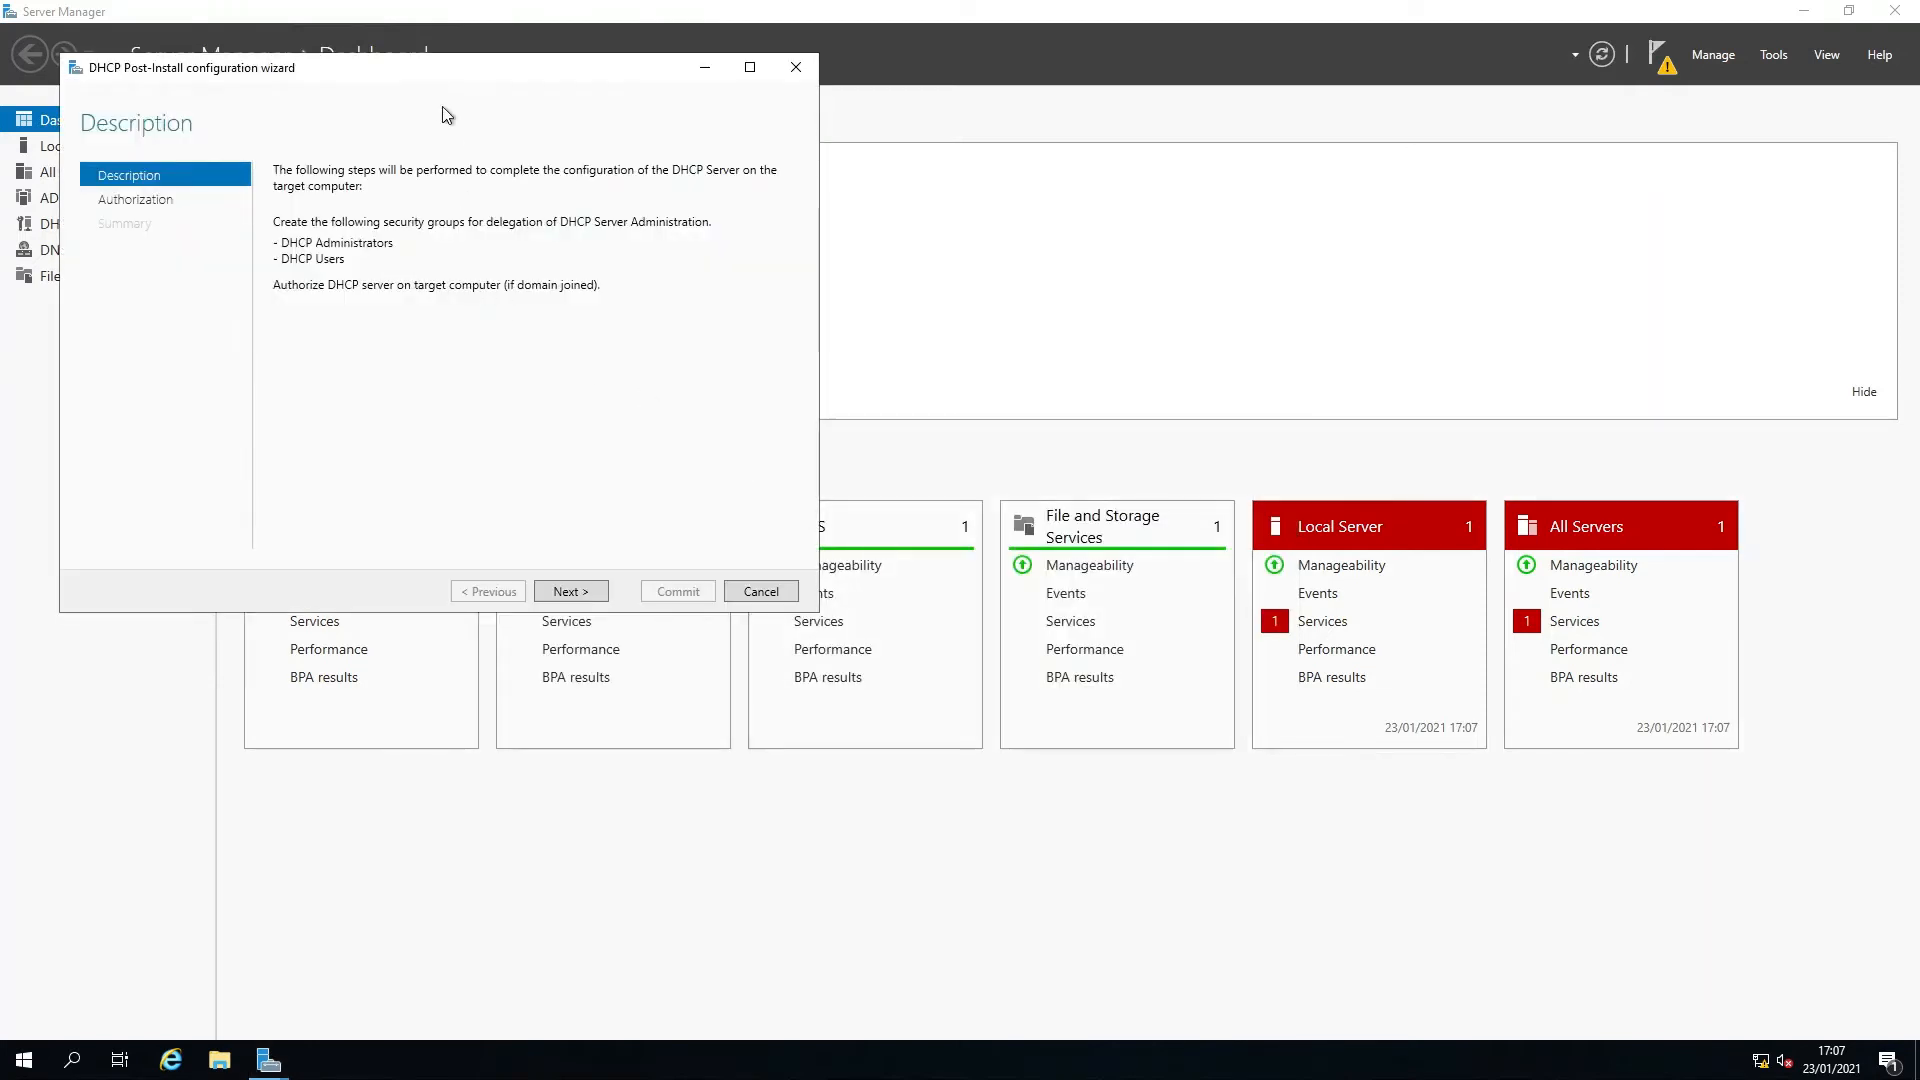
drag(451, 76, 864, 205)
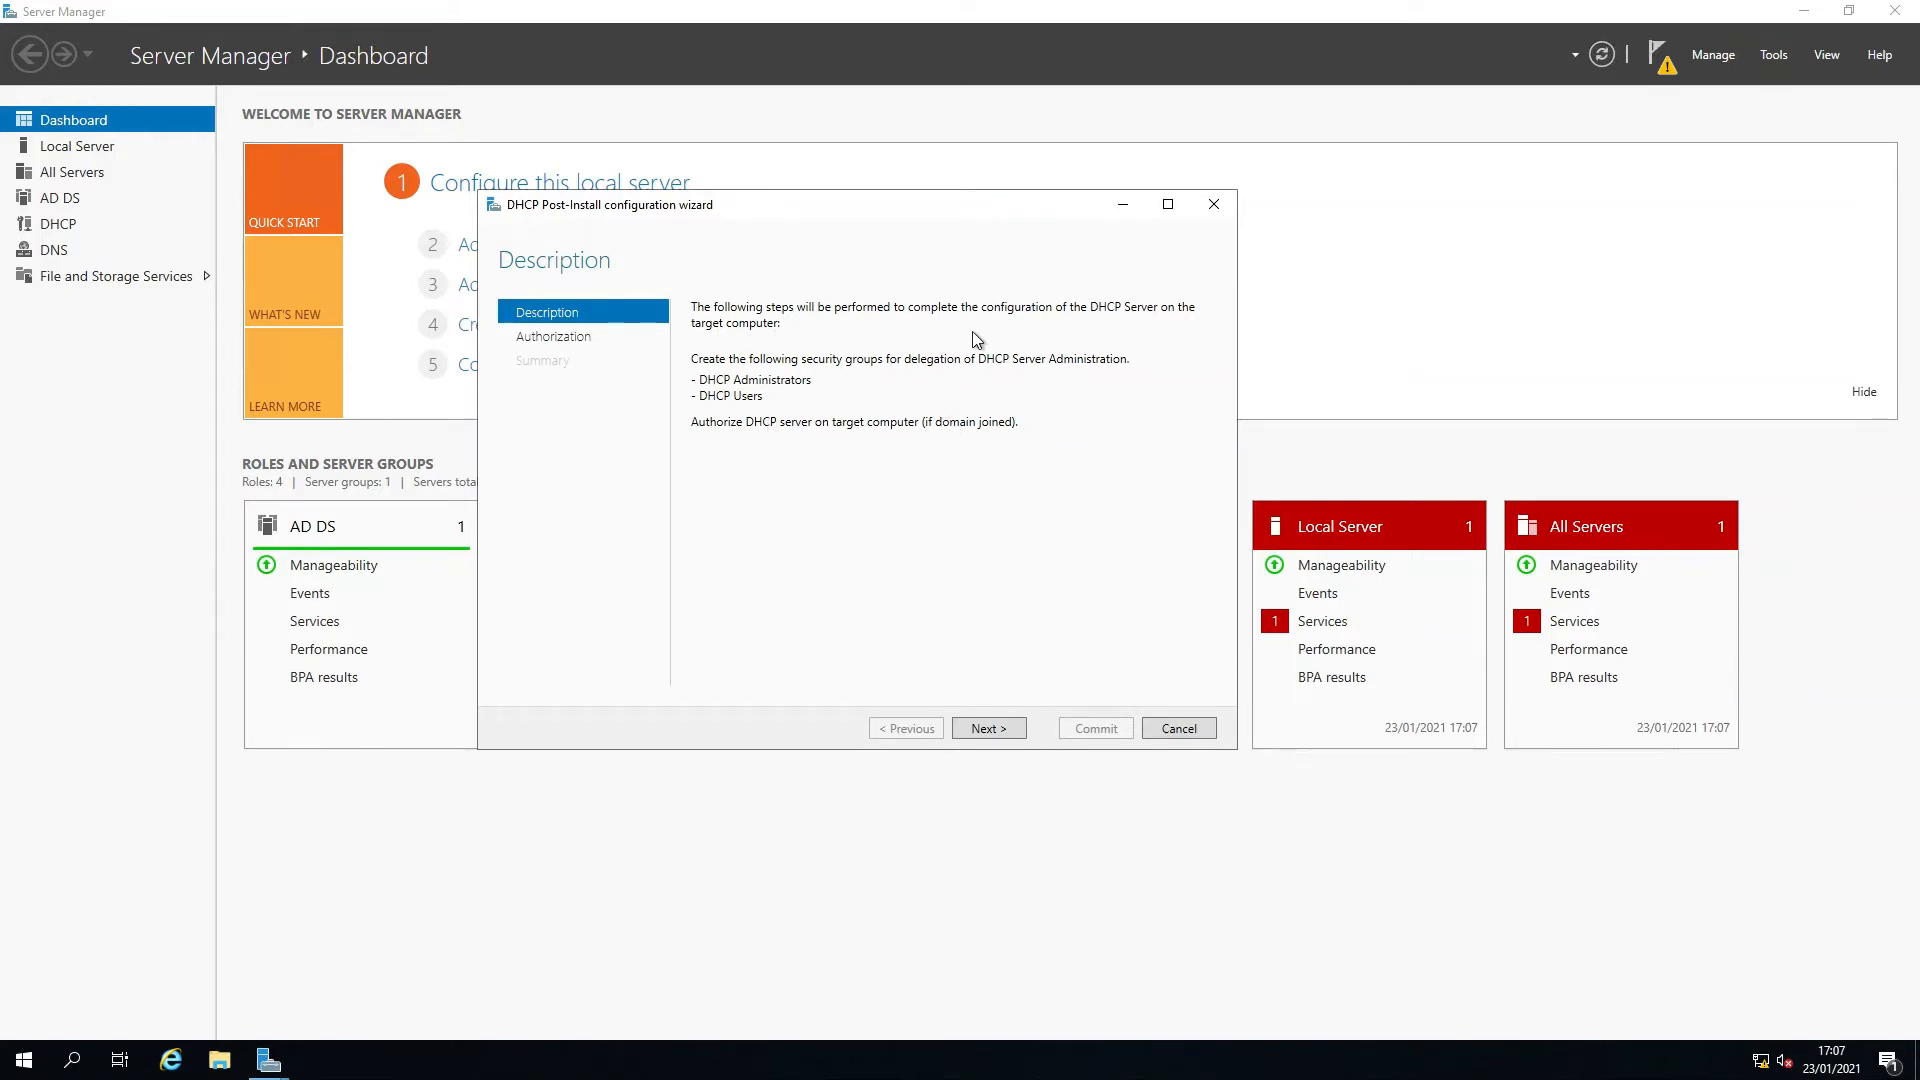
click(989, 728)
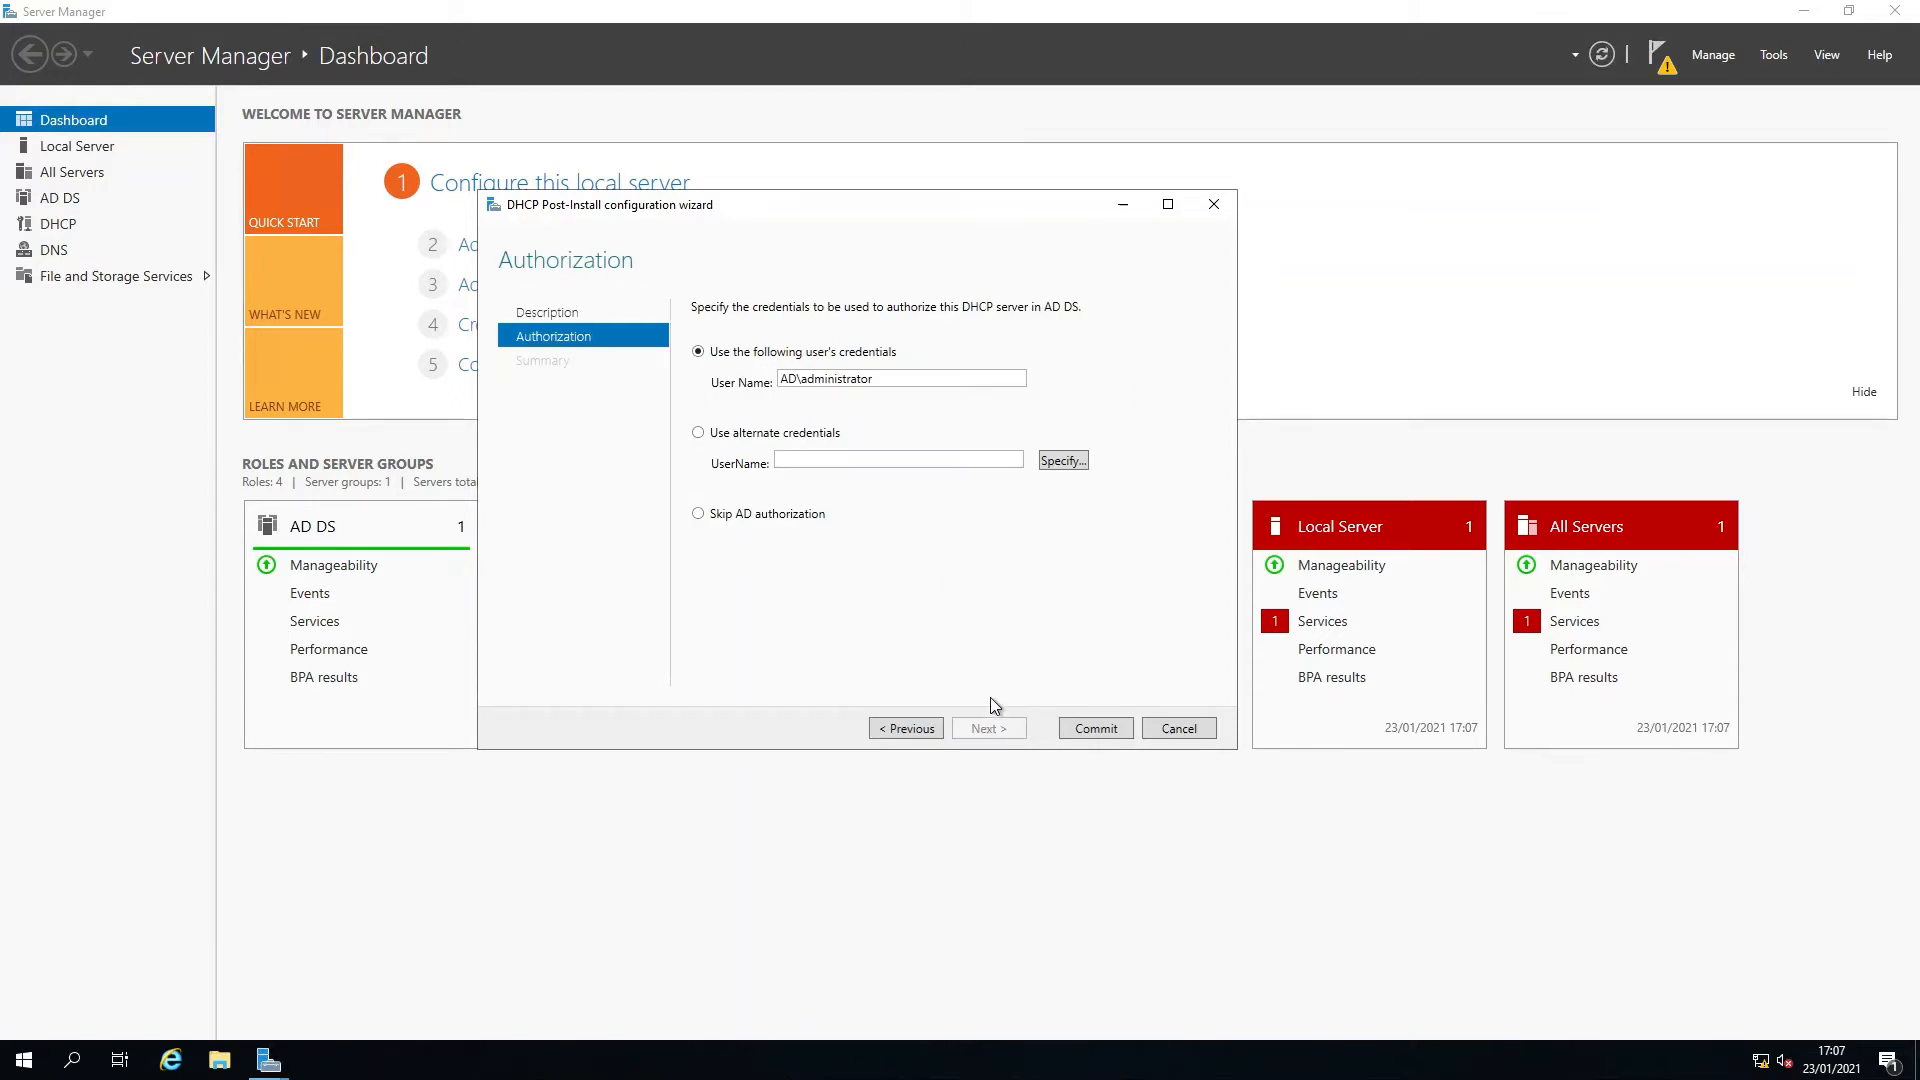
click(1083, 731)
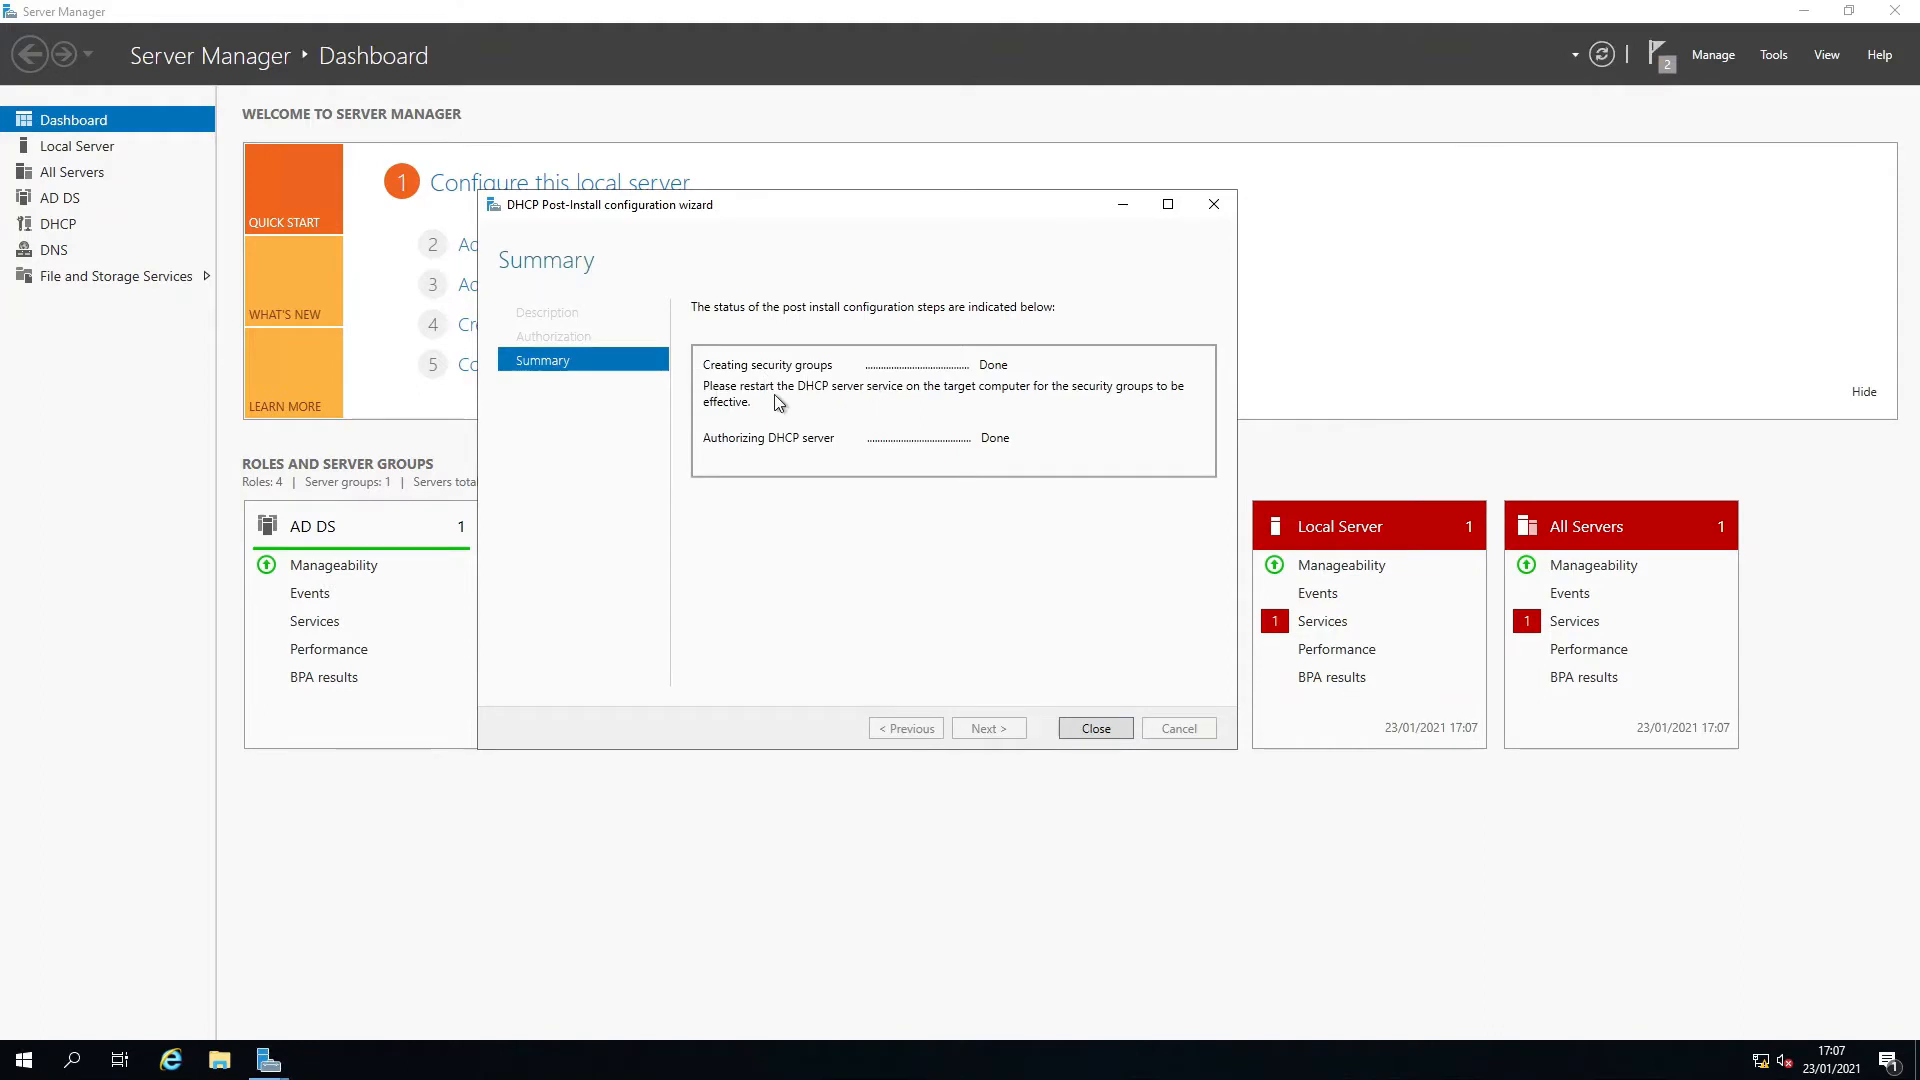
click(1096, 728)
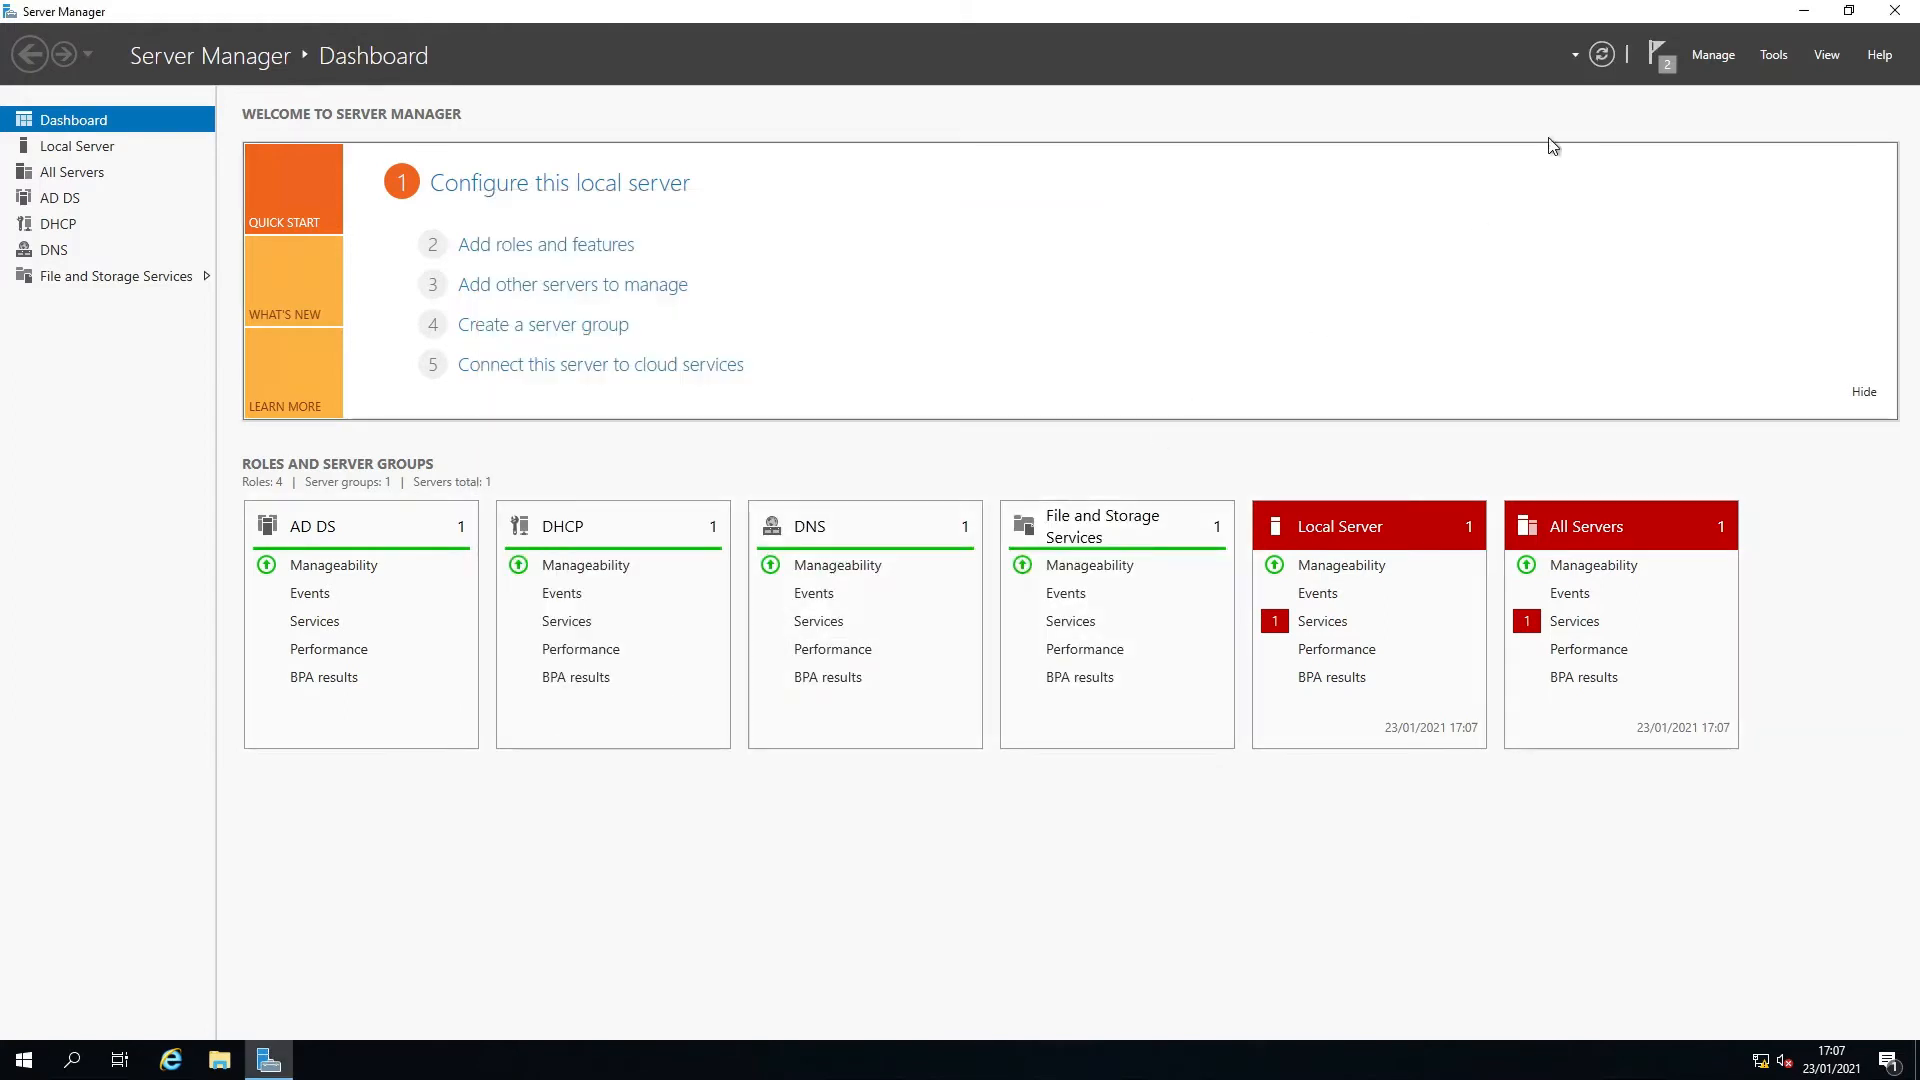
Open the DHCP console from Windows Administrative Tools, maximize it and widen its tree pane.
click(1603, 55)
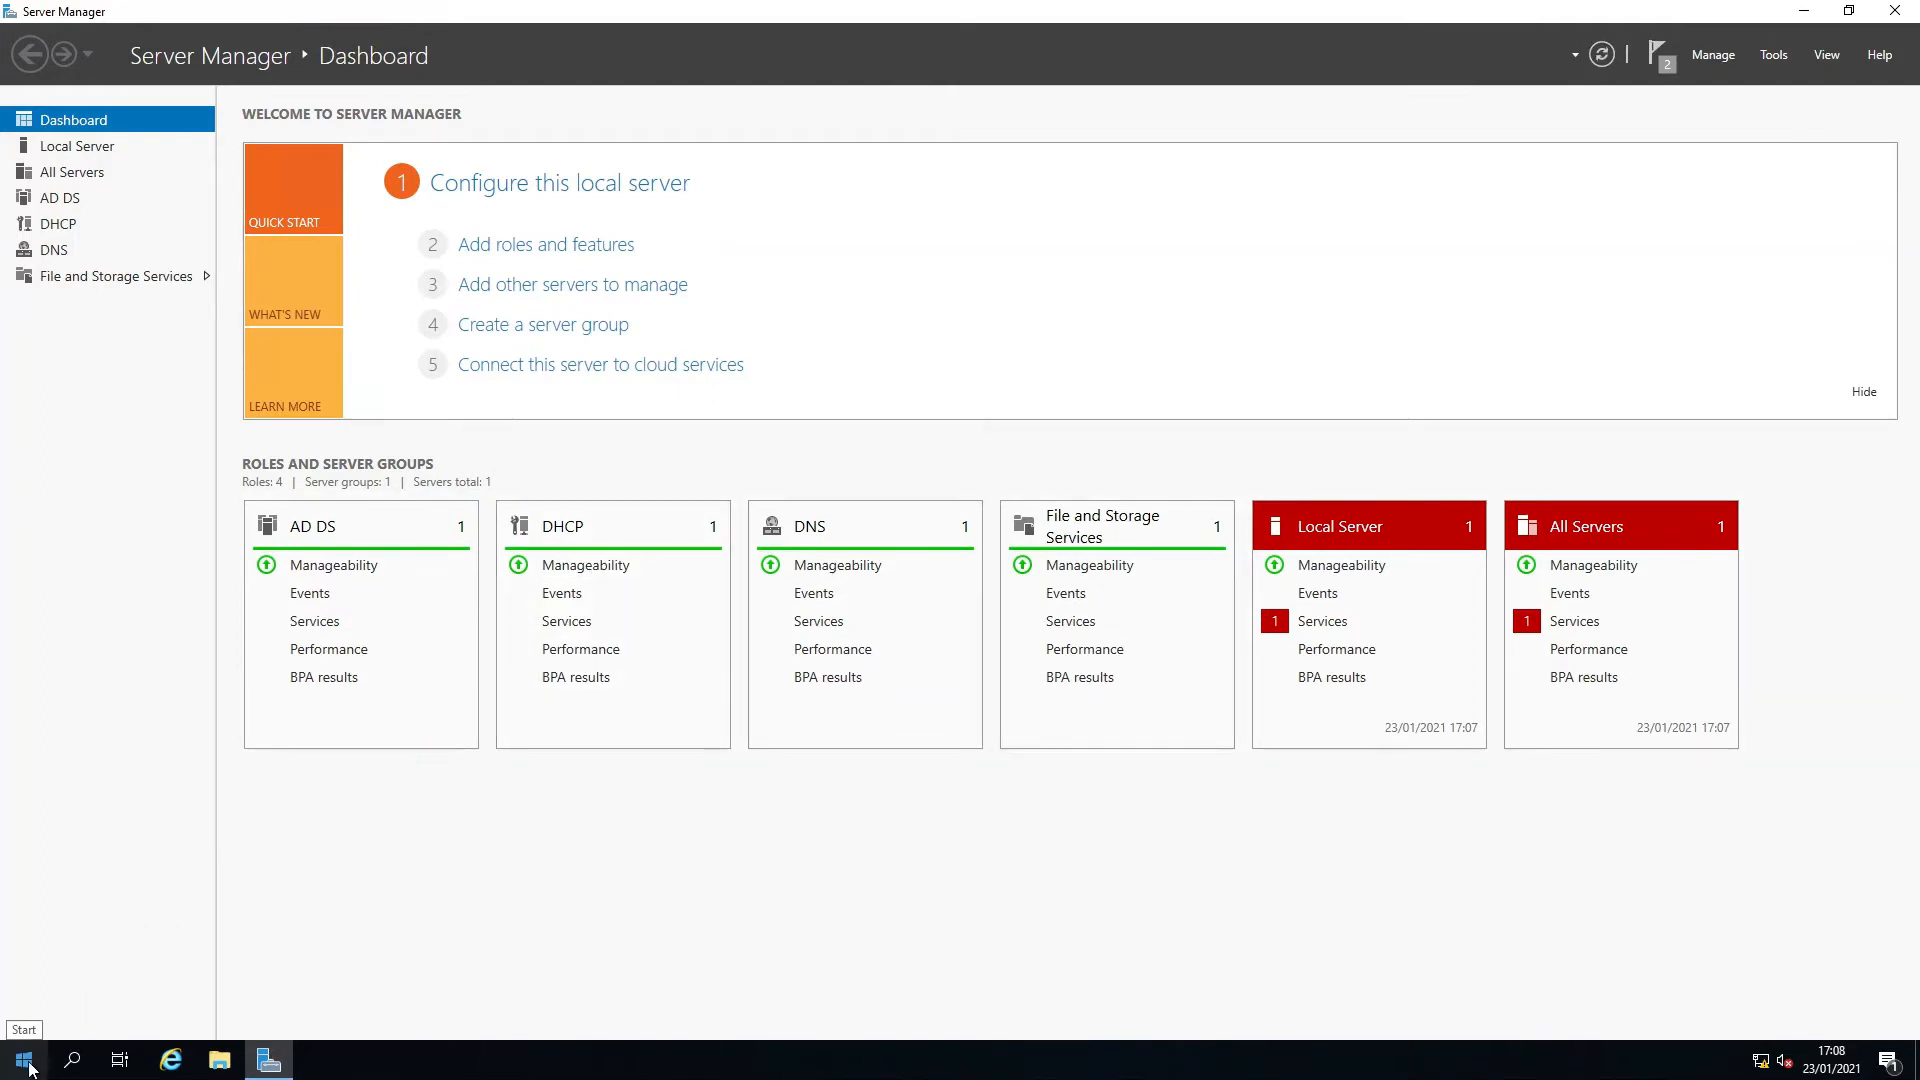
click(29, 1068)
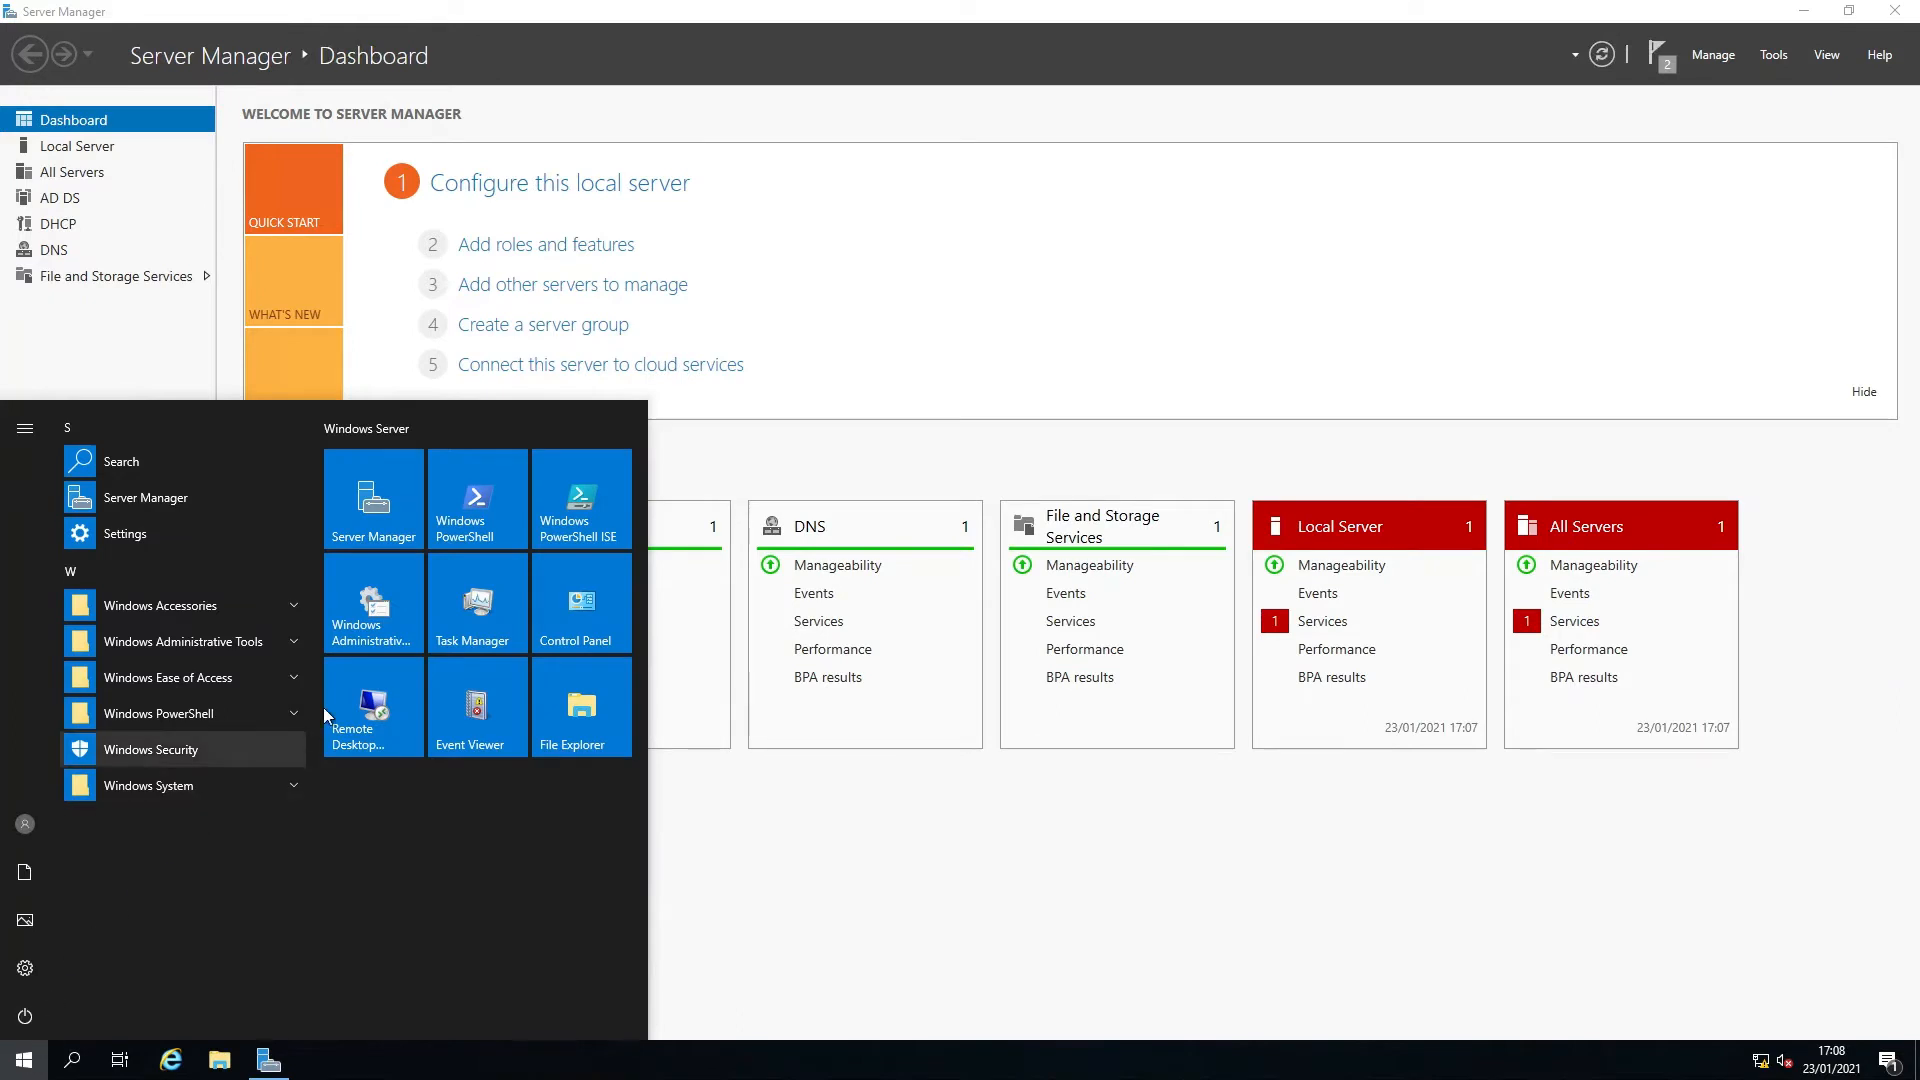
click(378, 615)
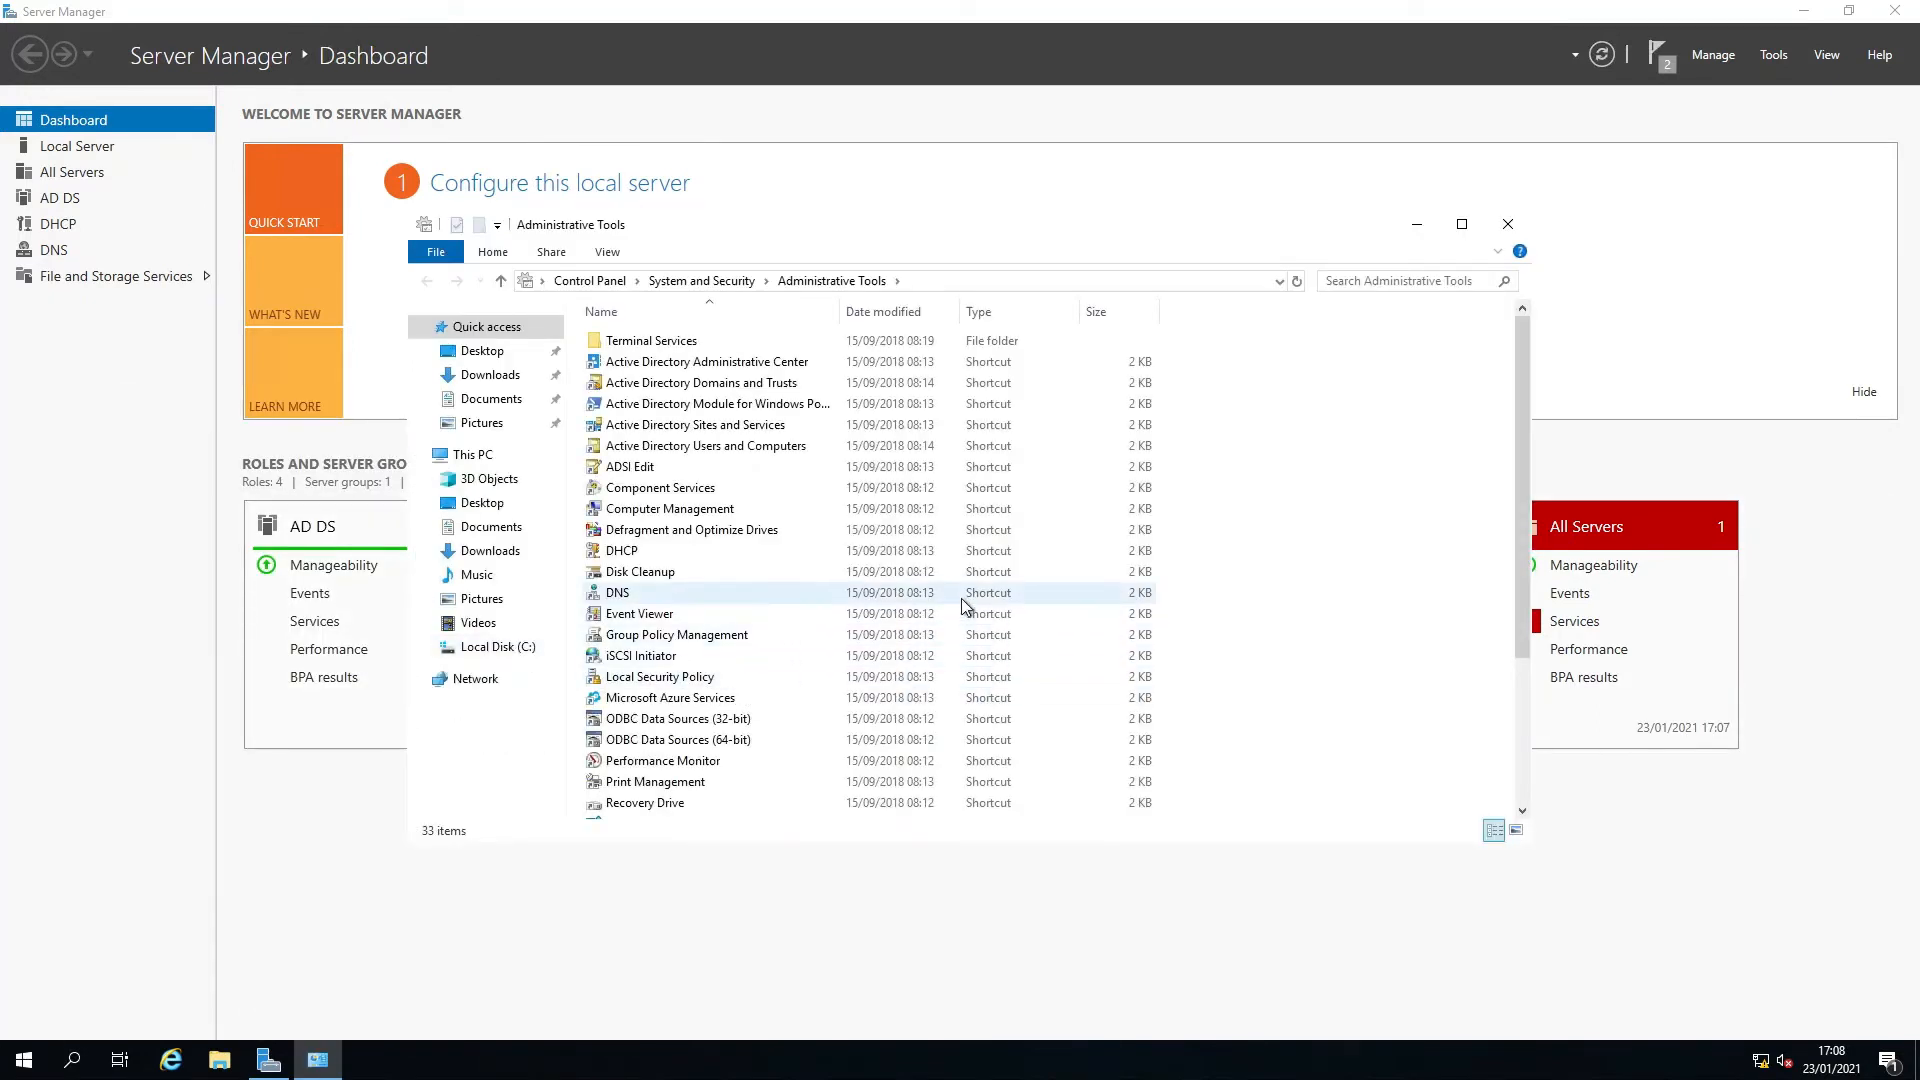
double_click(633, 551)
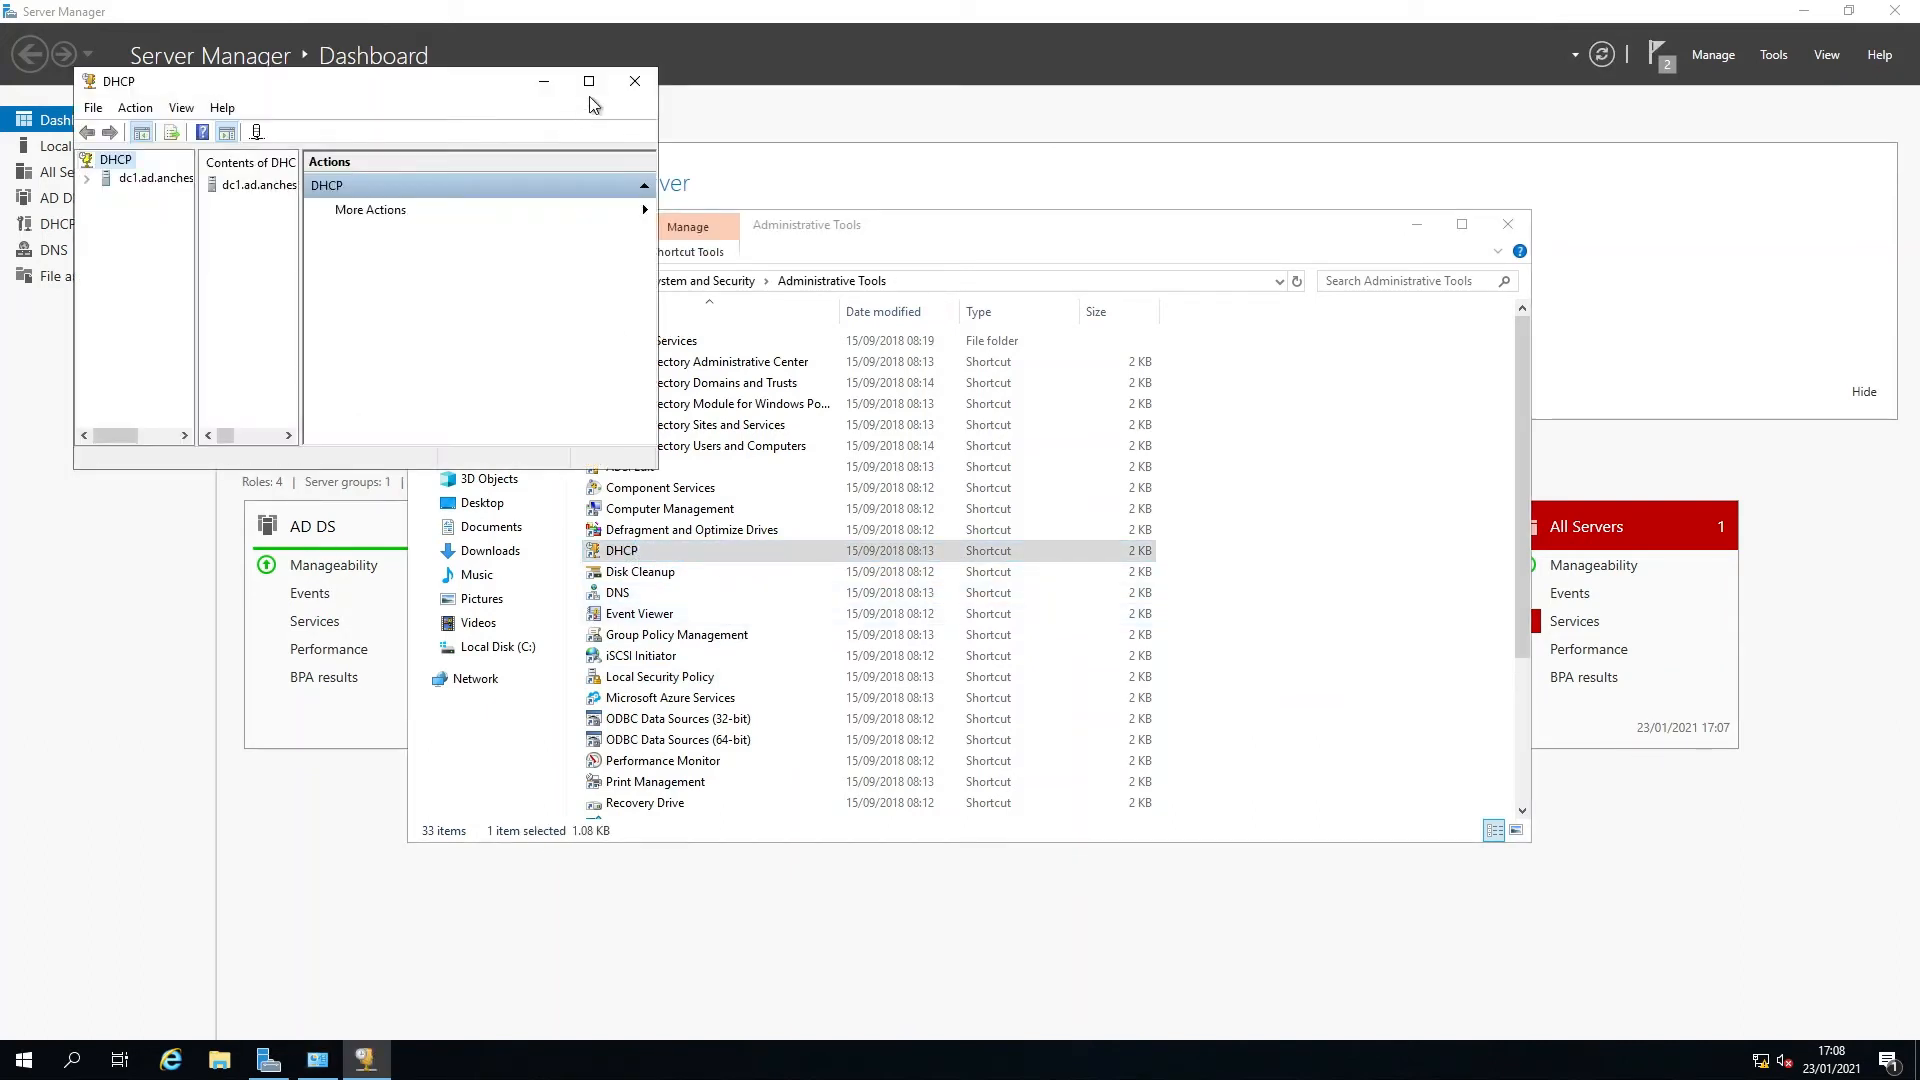
click(589, 82)
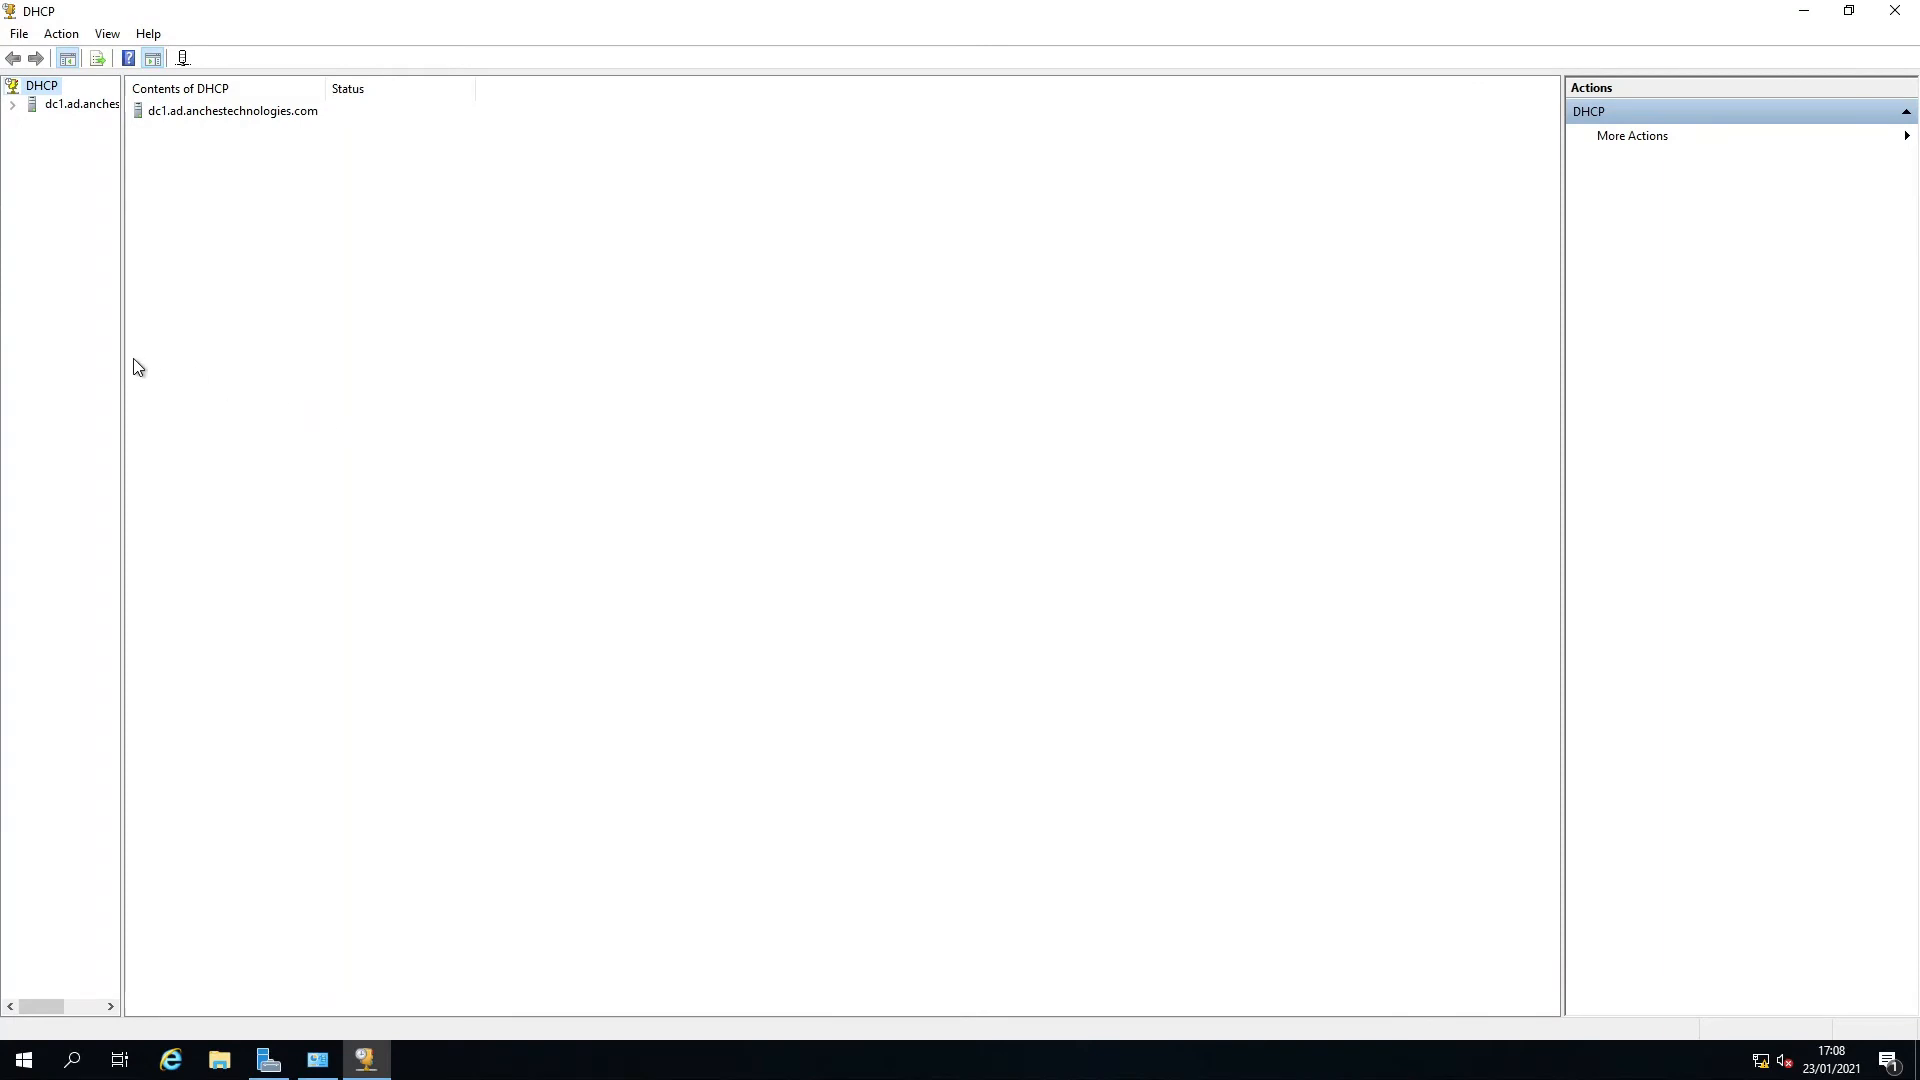
drag(123, 358, 365, 385)
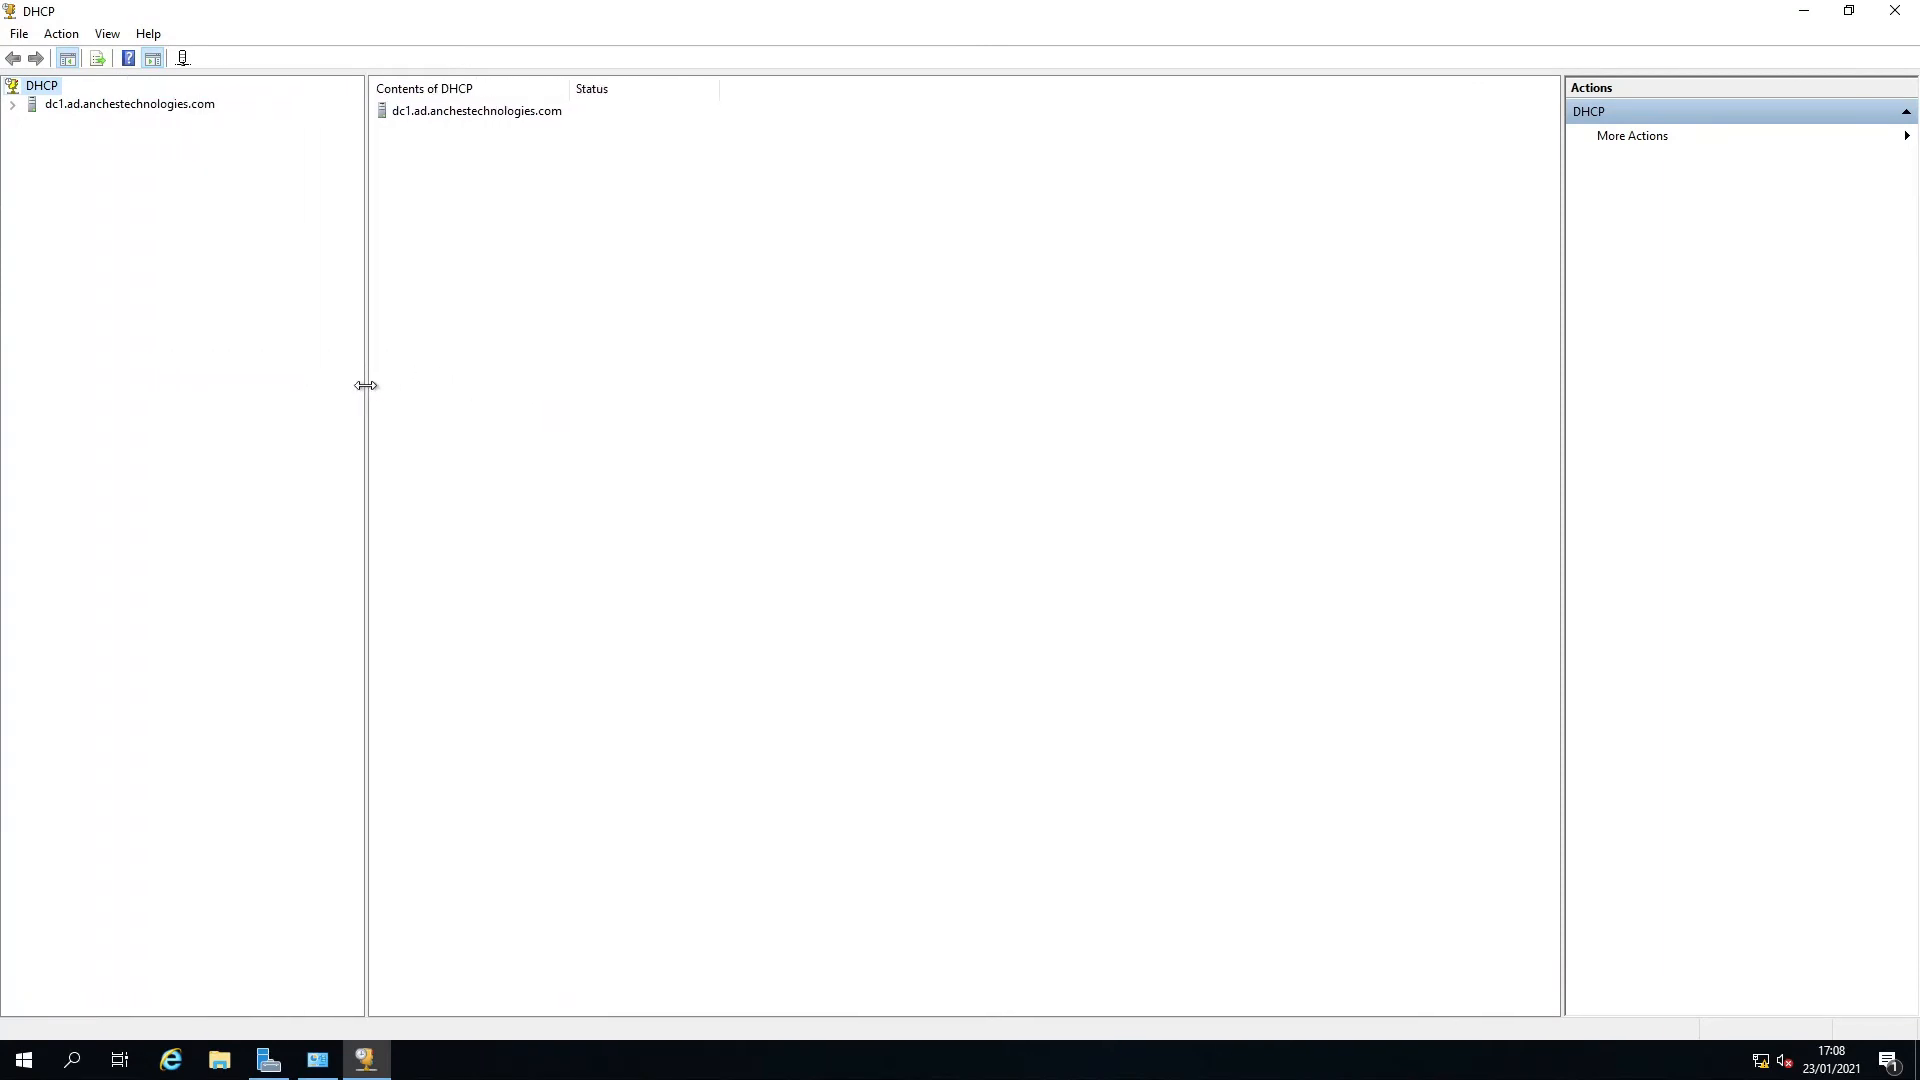
Start the New Scope wizard on the DHCP server's IPv4 node.
click(12, 106)
click(31, 122)
double_click(75, 122)
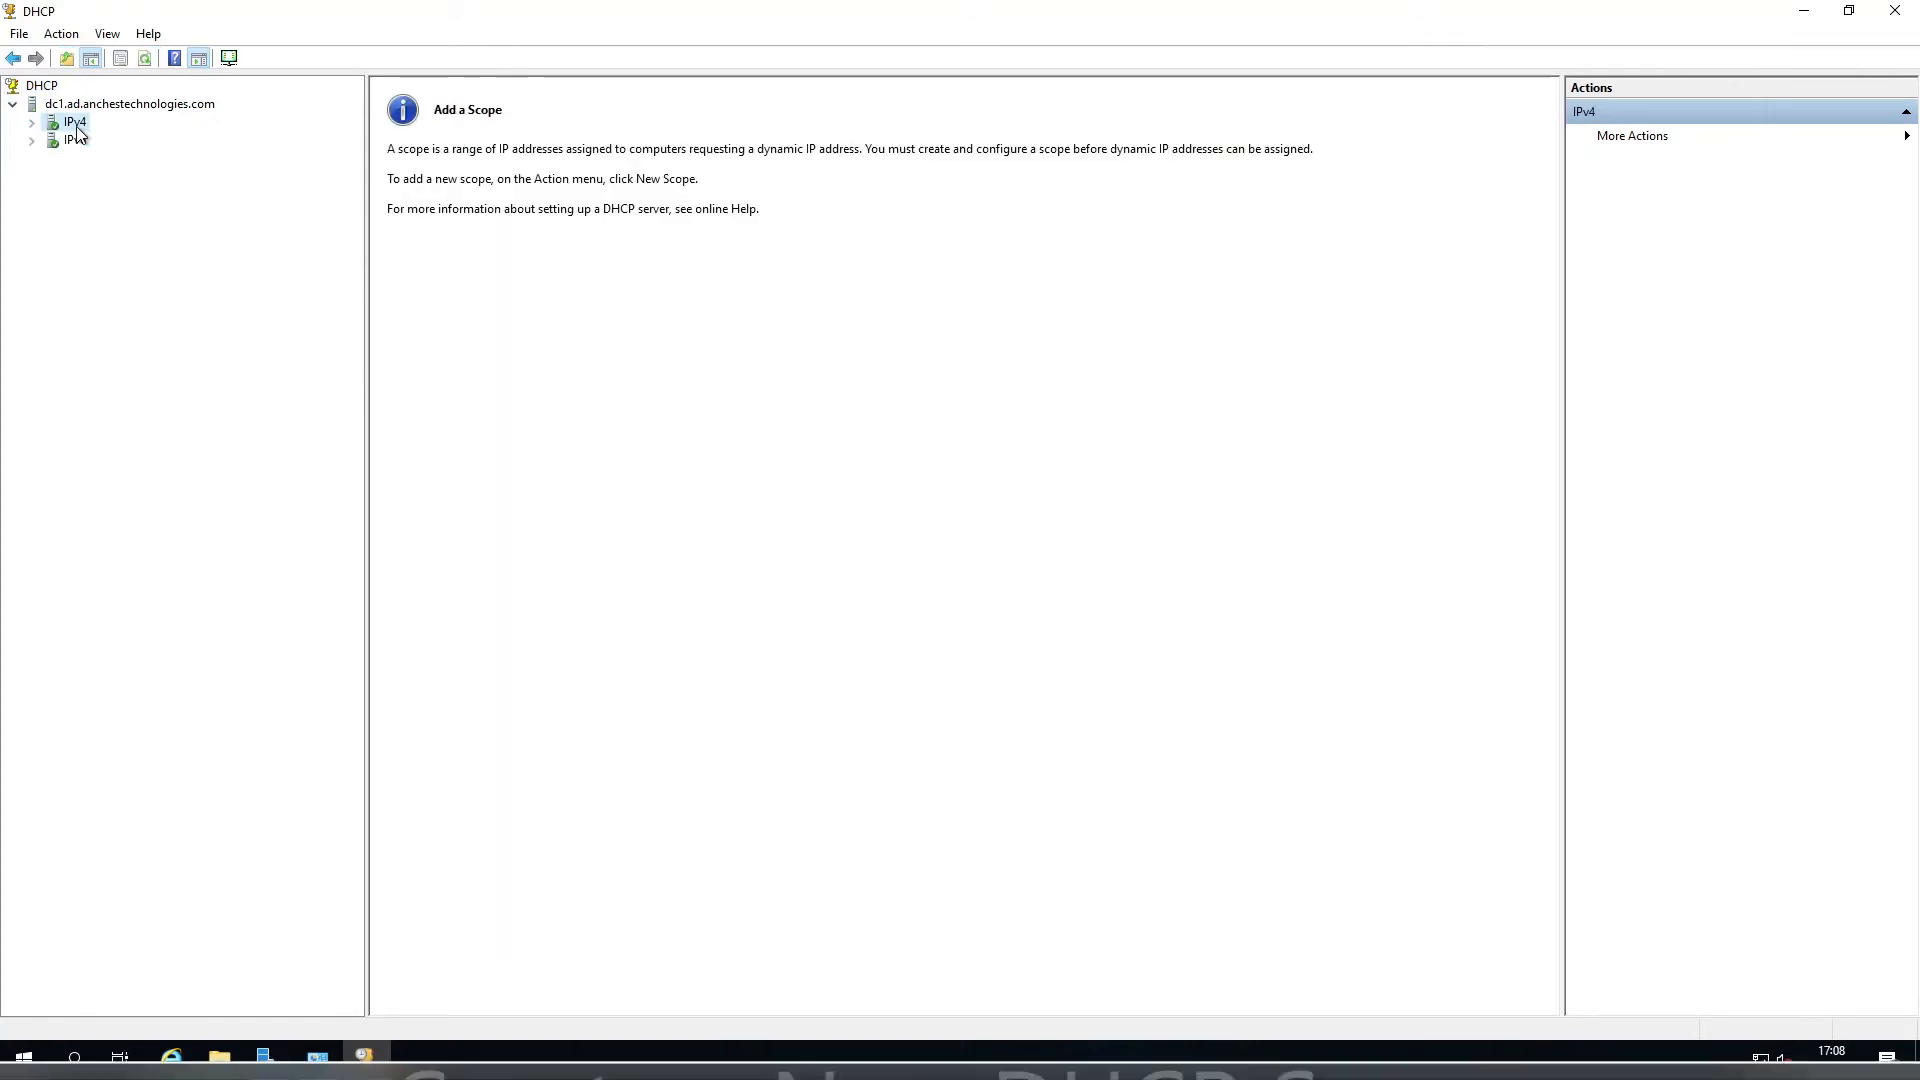
right_click(77, 125)
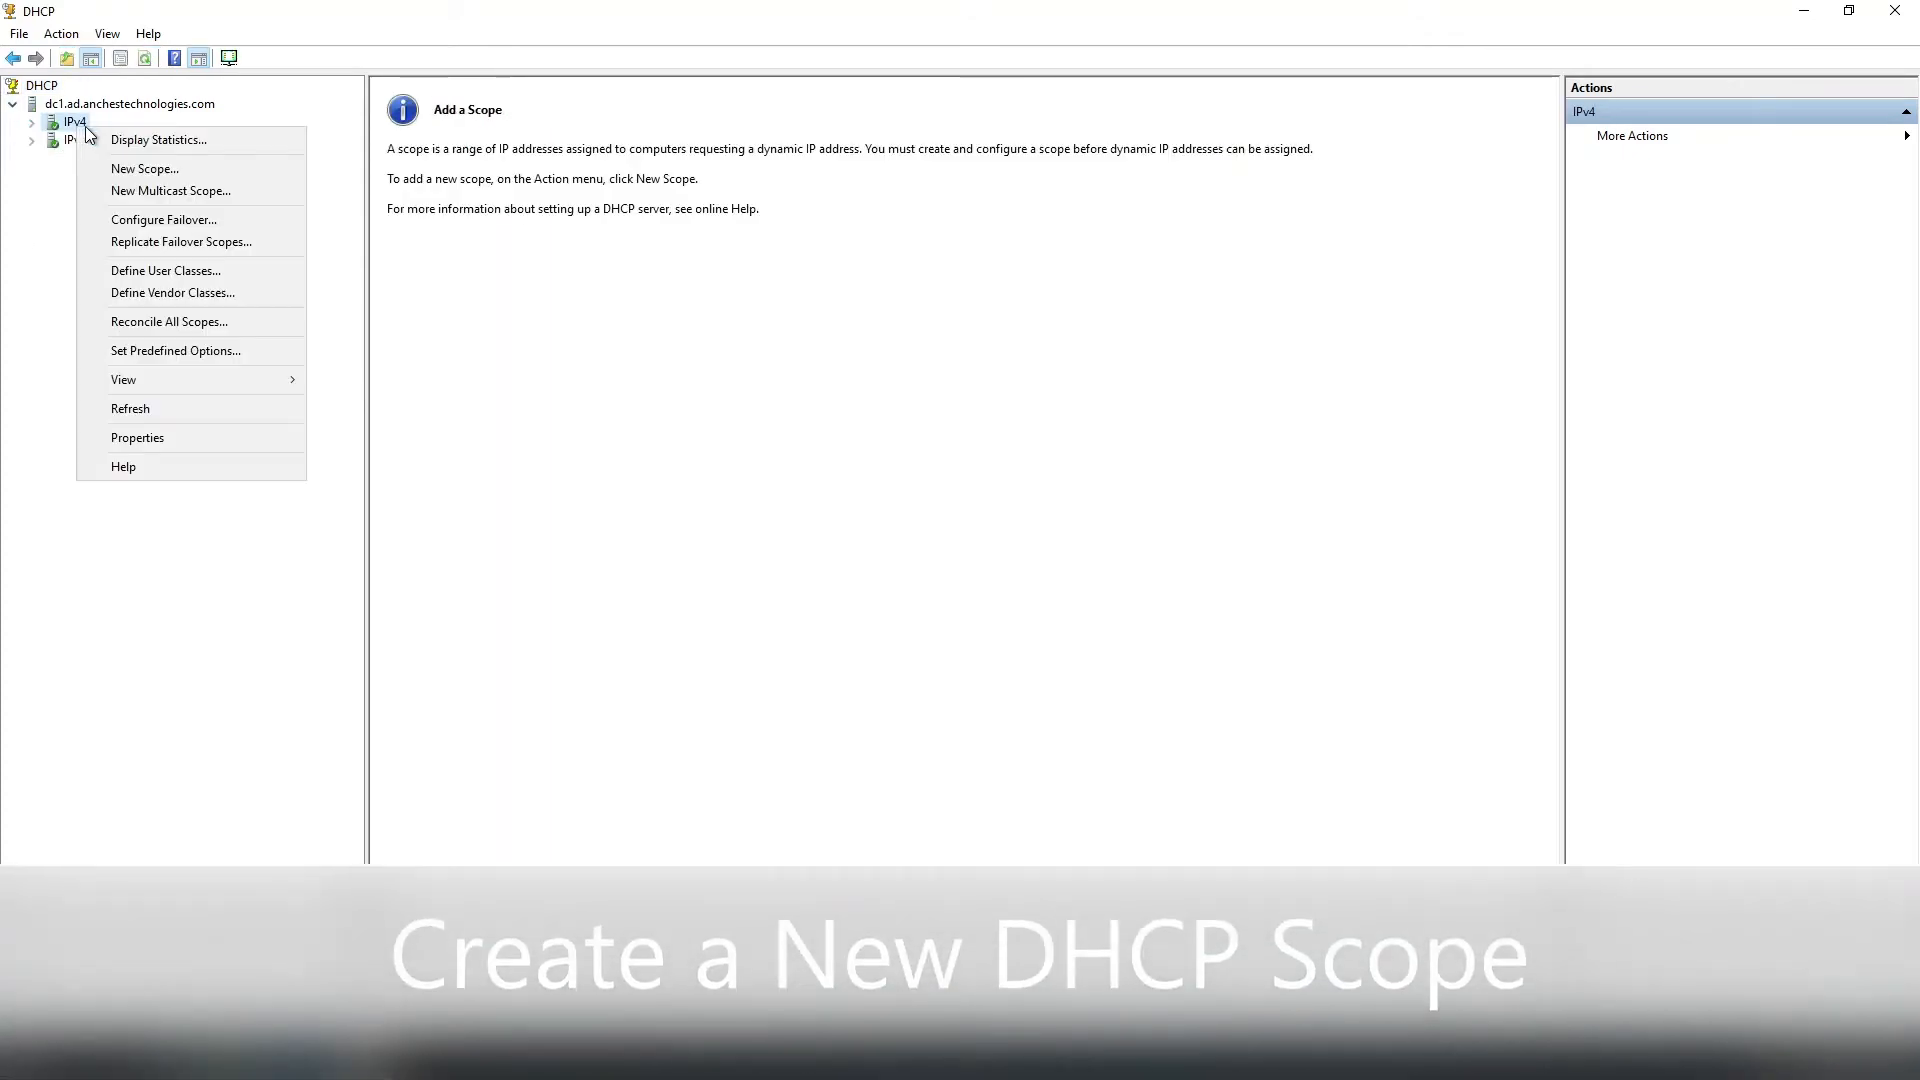
click(137, 170)
click(1080, 706)
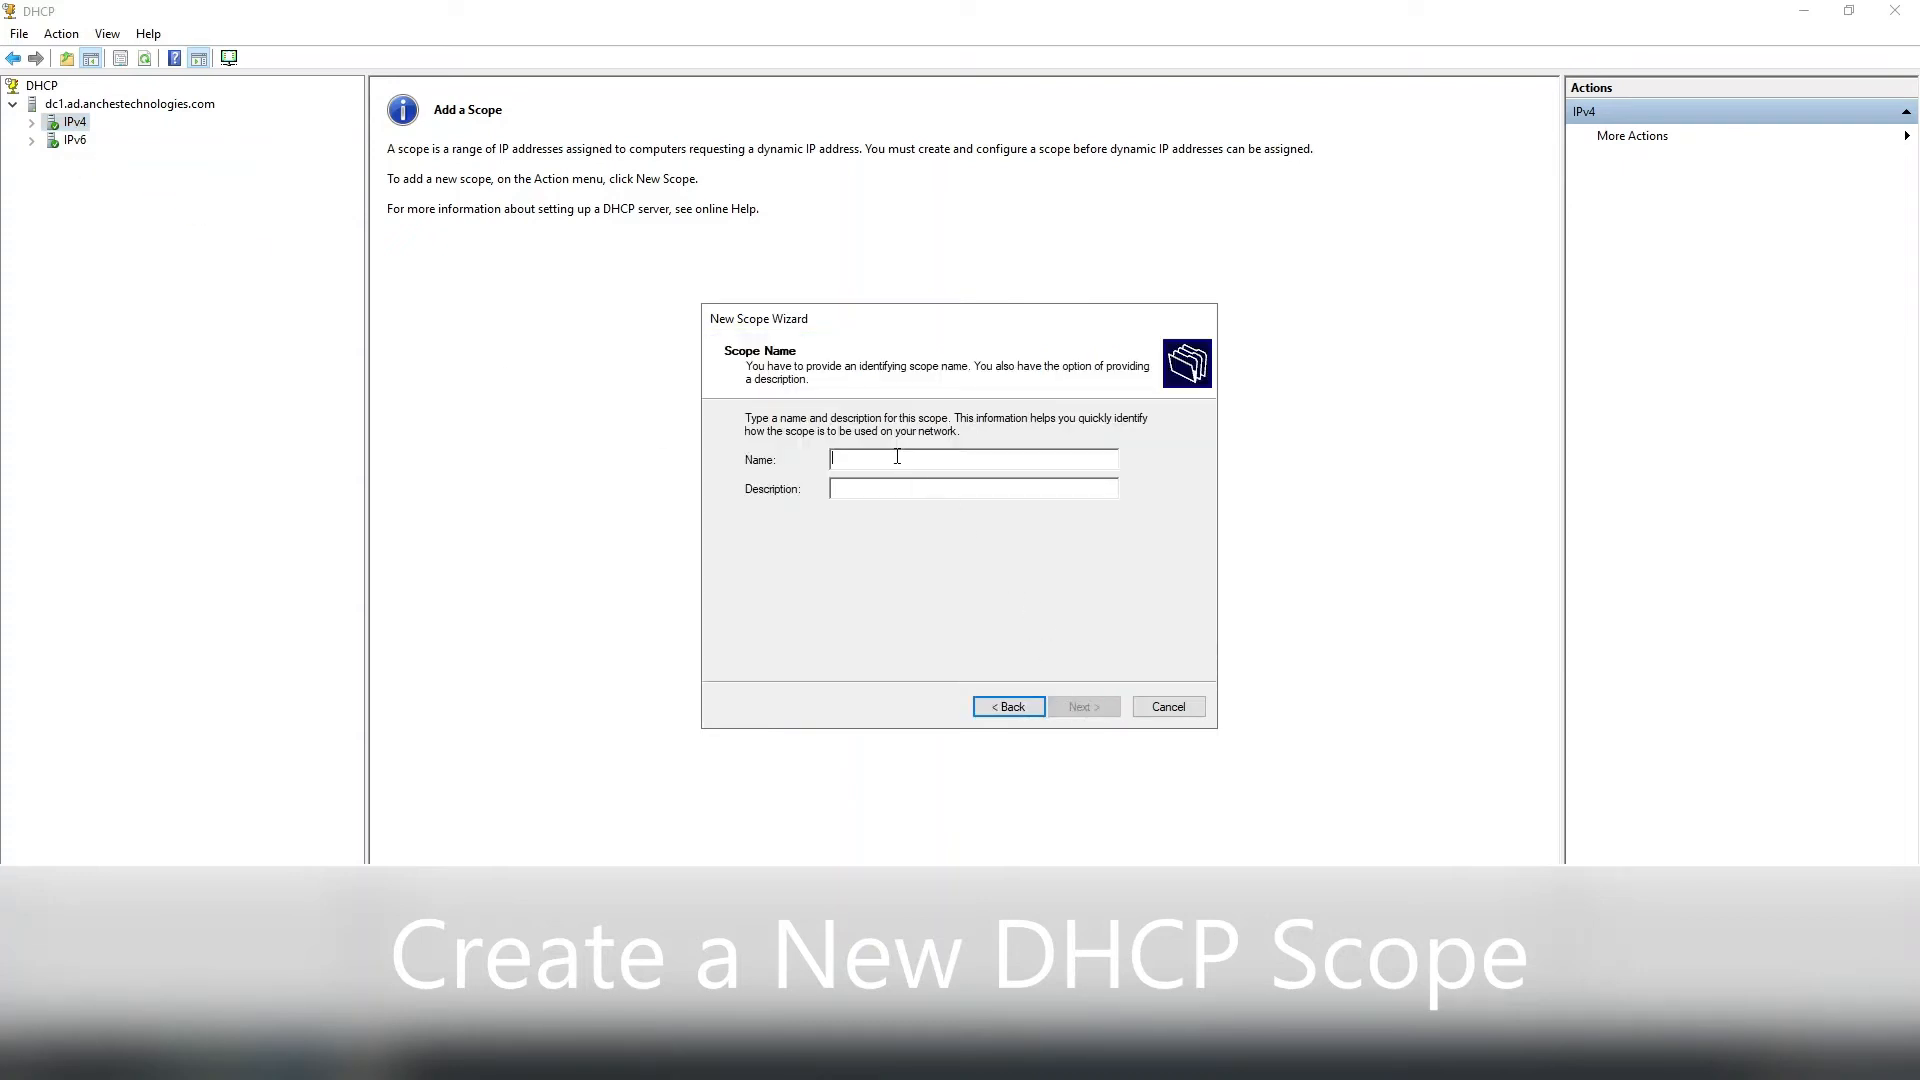
Name the new scope AT DHCP Scope with the description Default Scope.
text(AT)
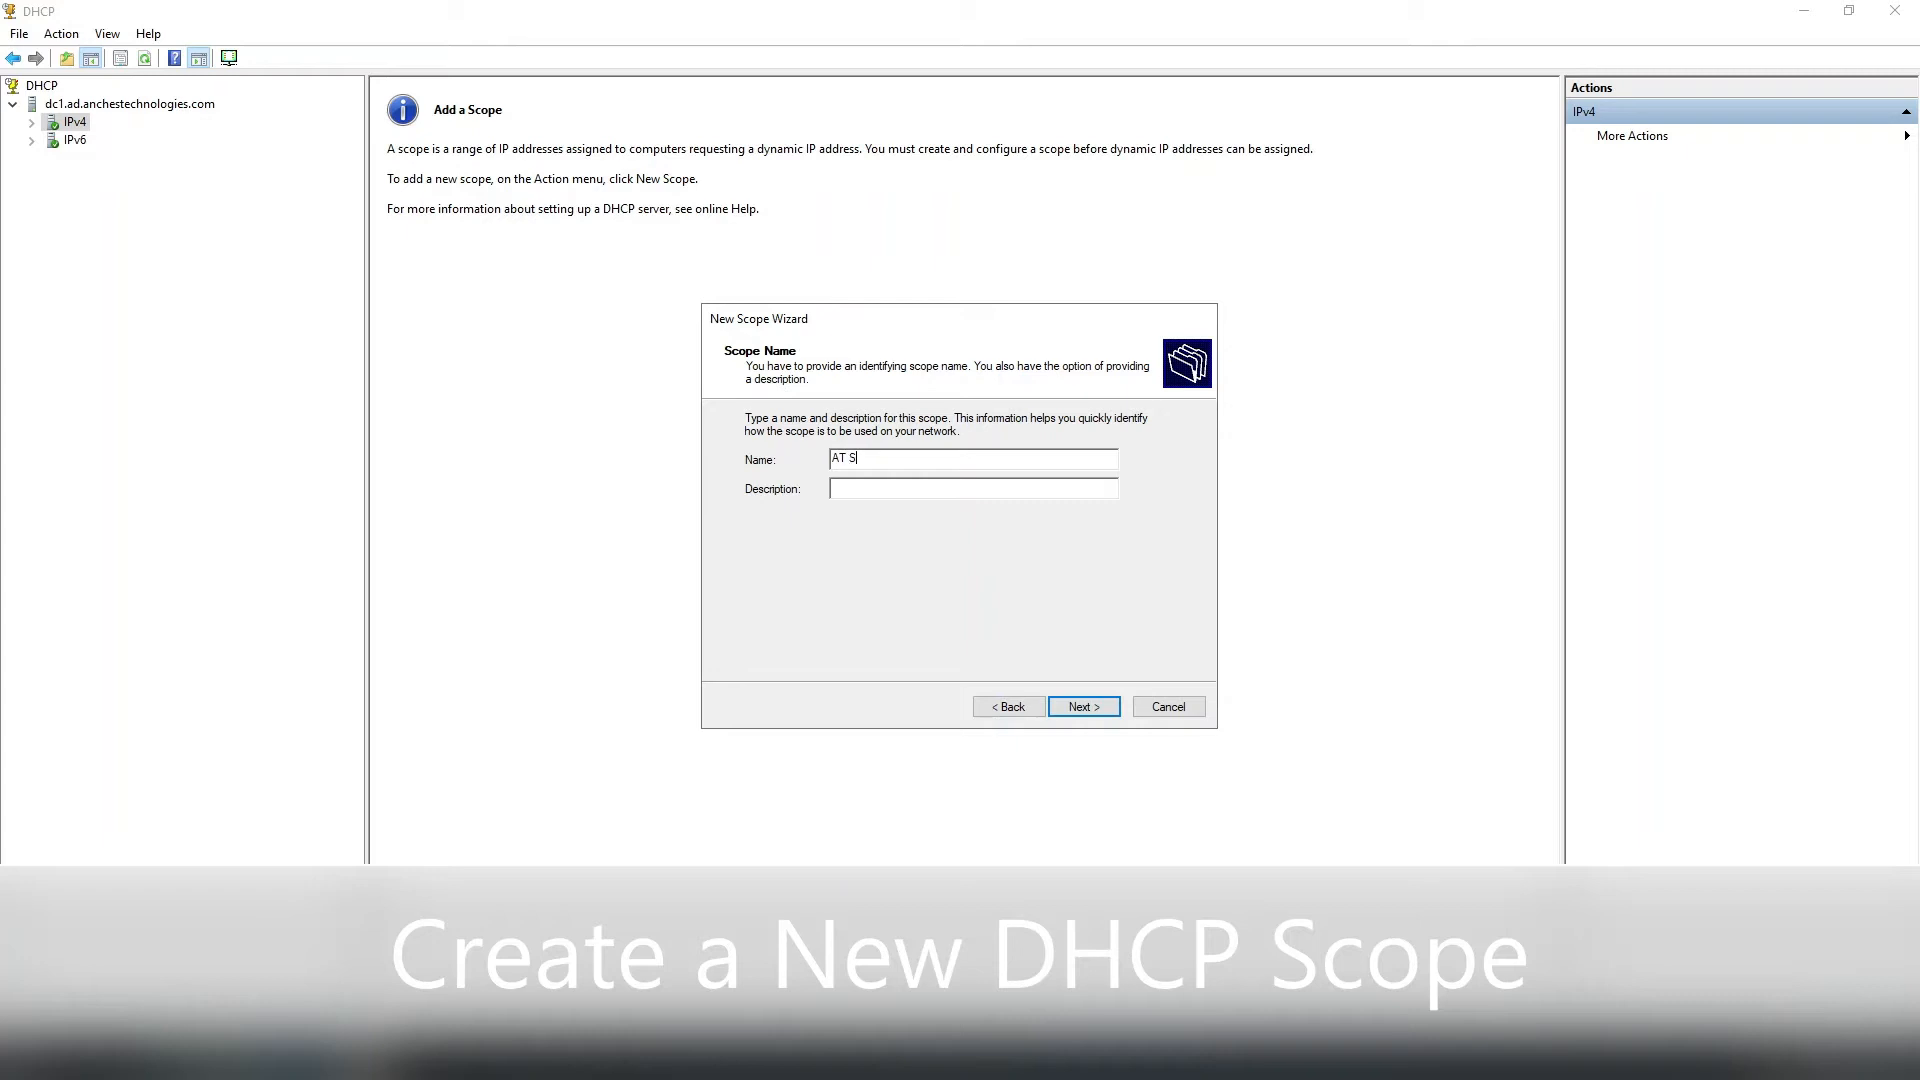
text( DHCP Scope)
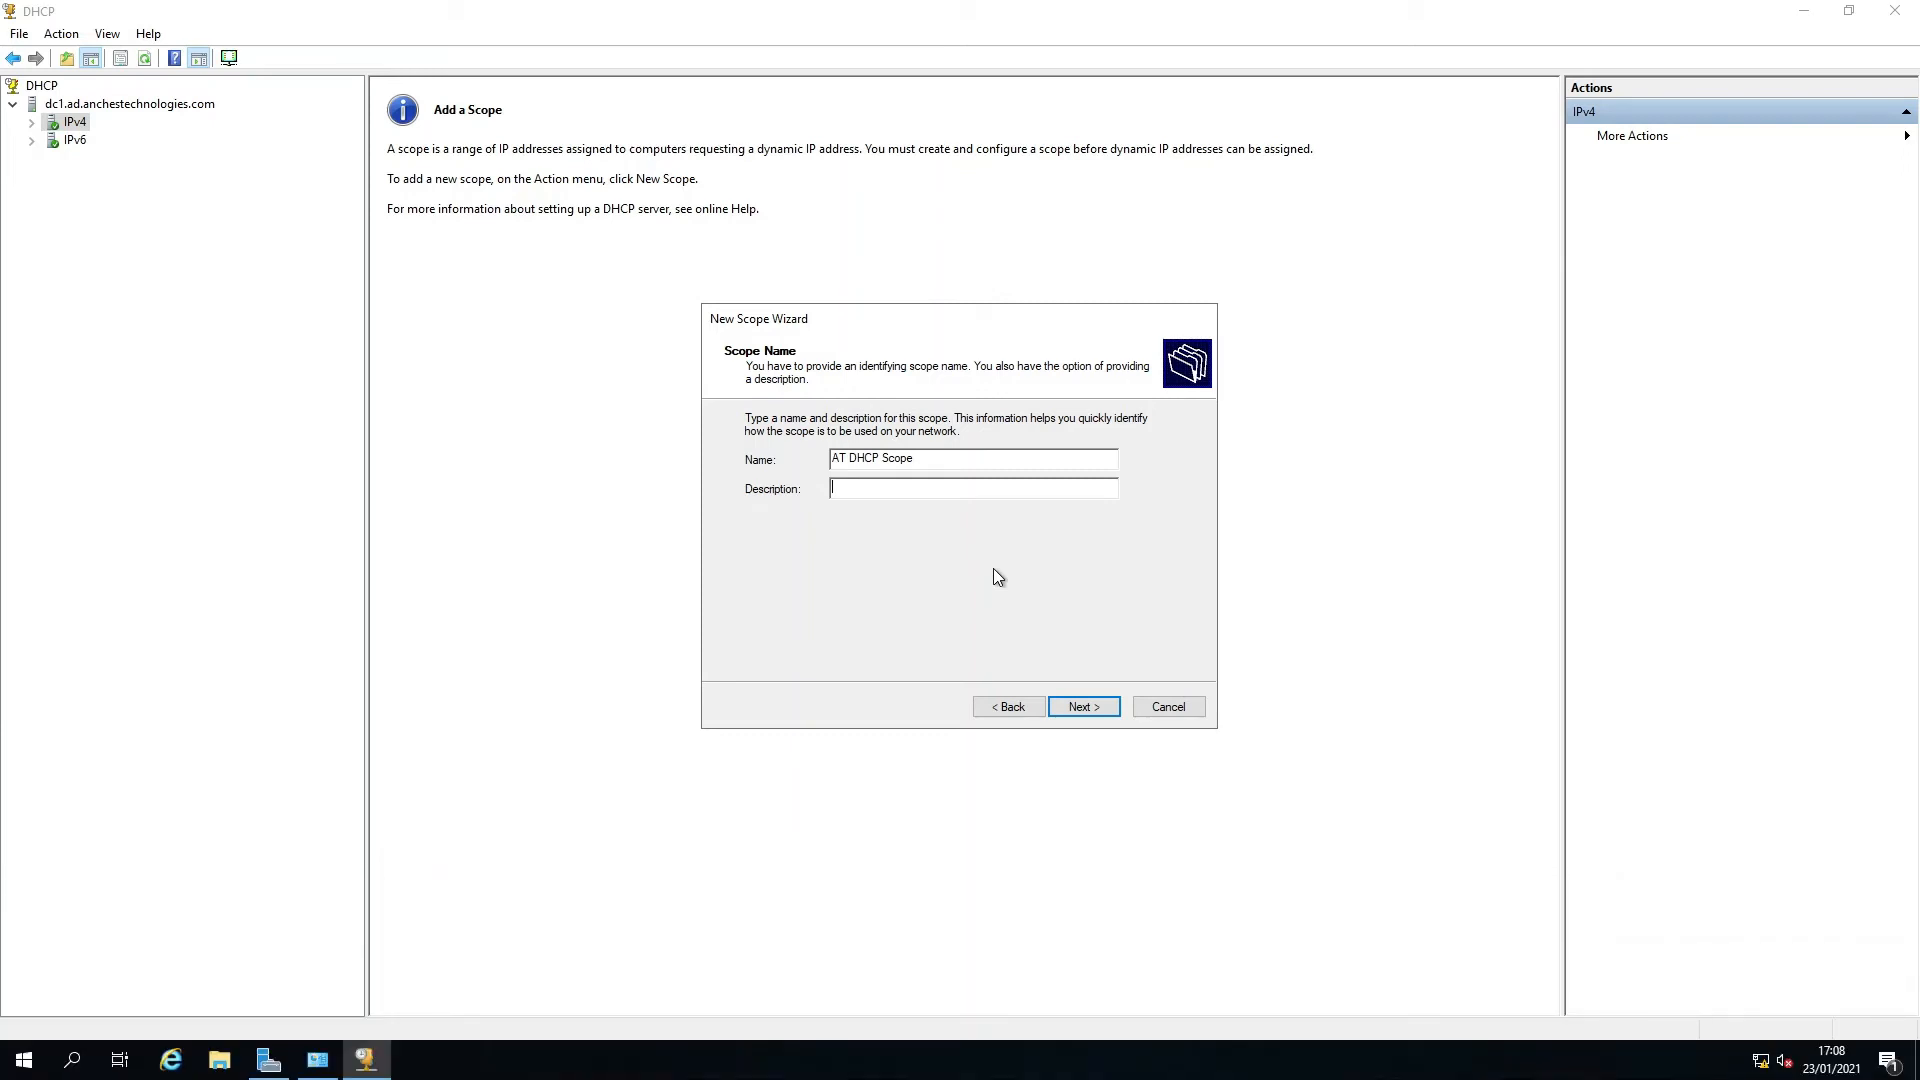
text(Defaul)
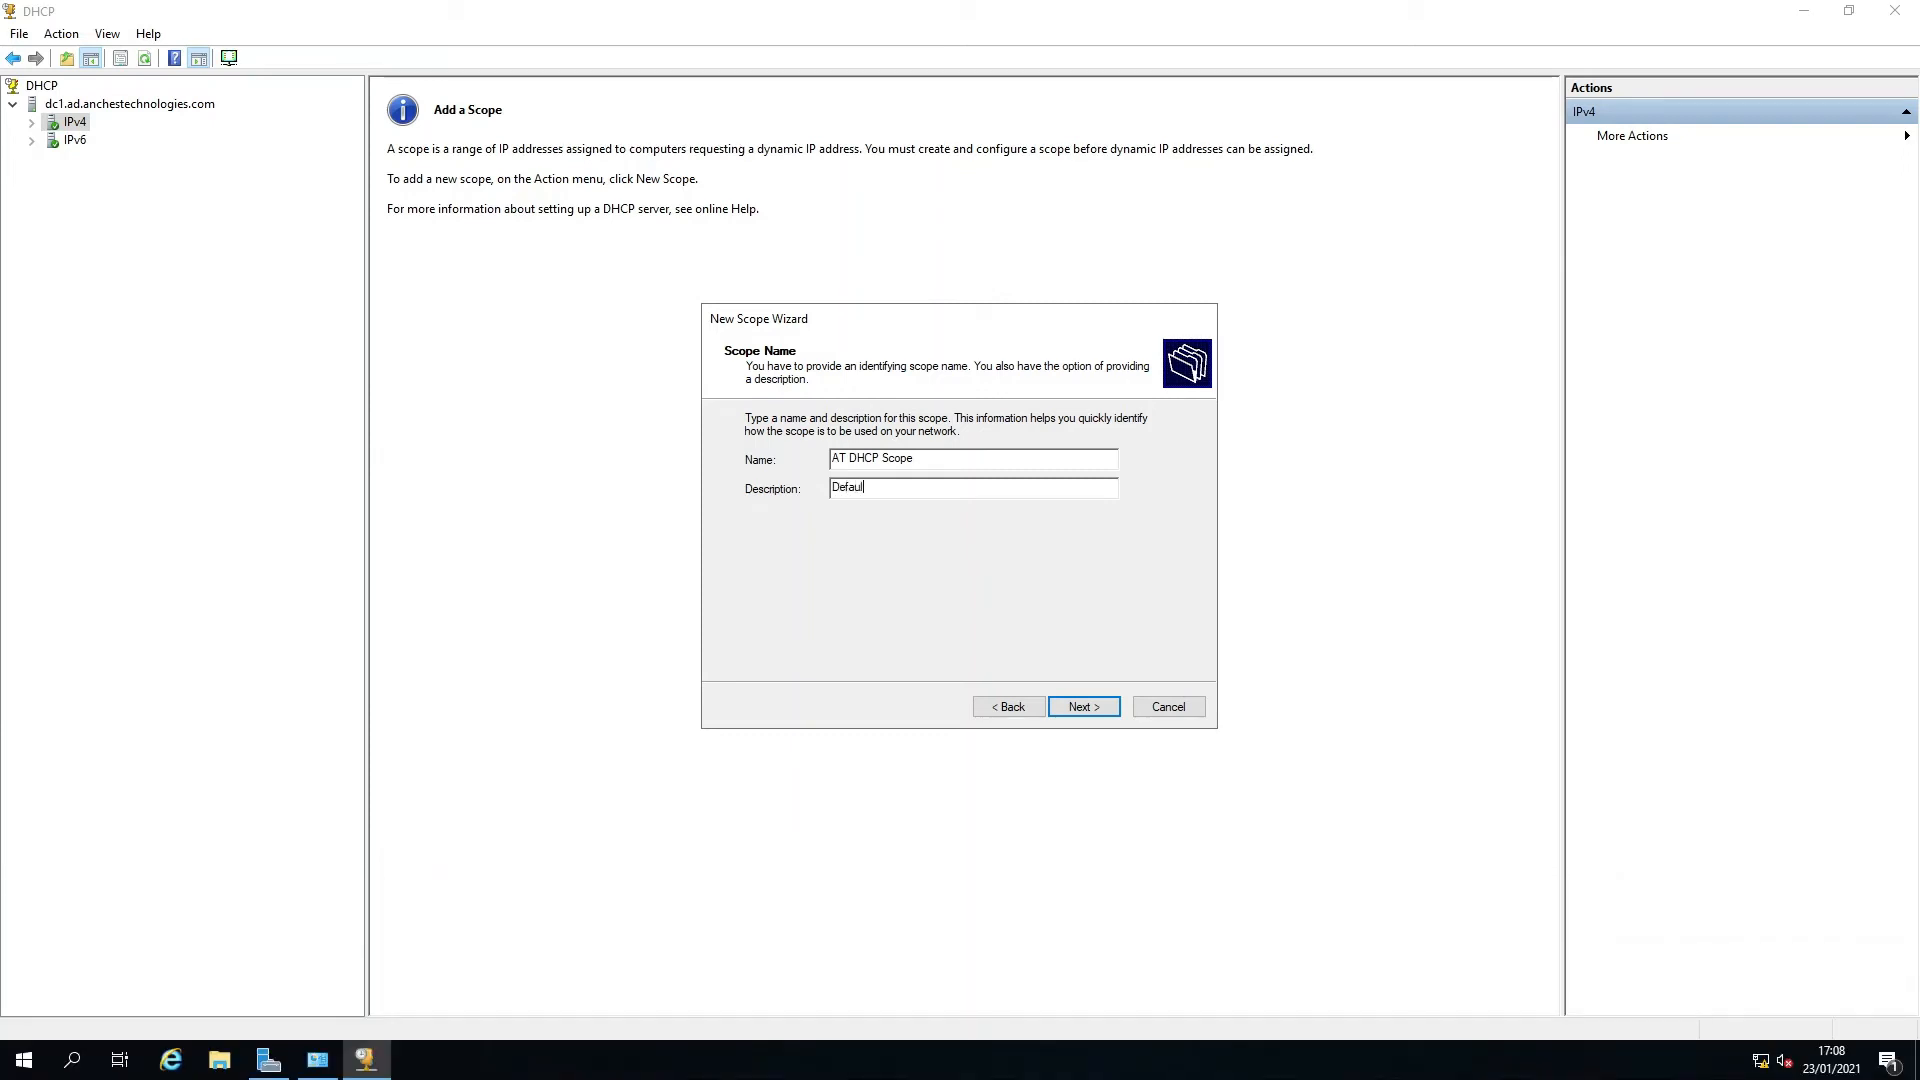
text(t Scope)
click(1084, 707)
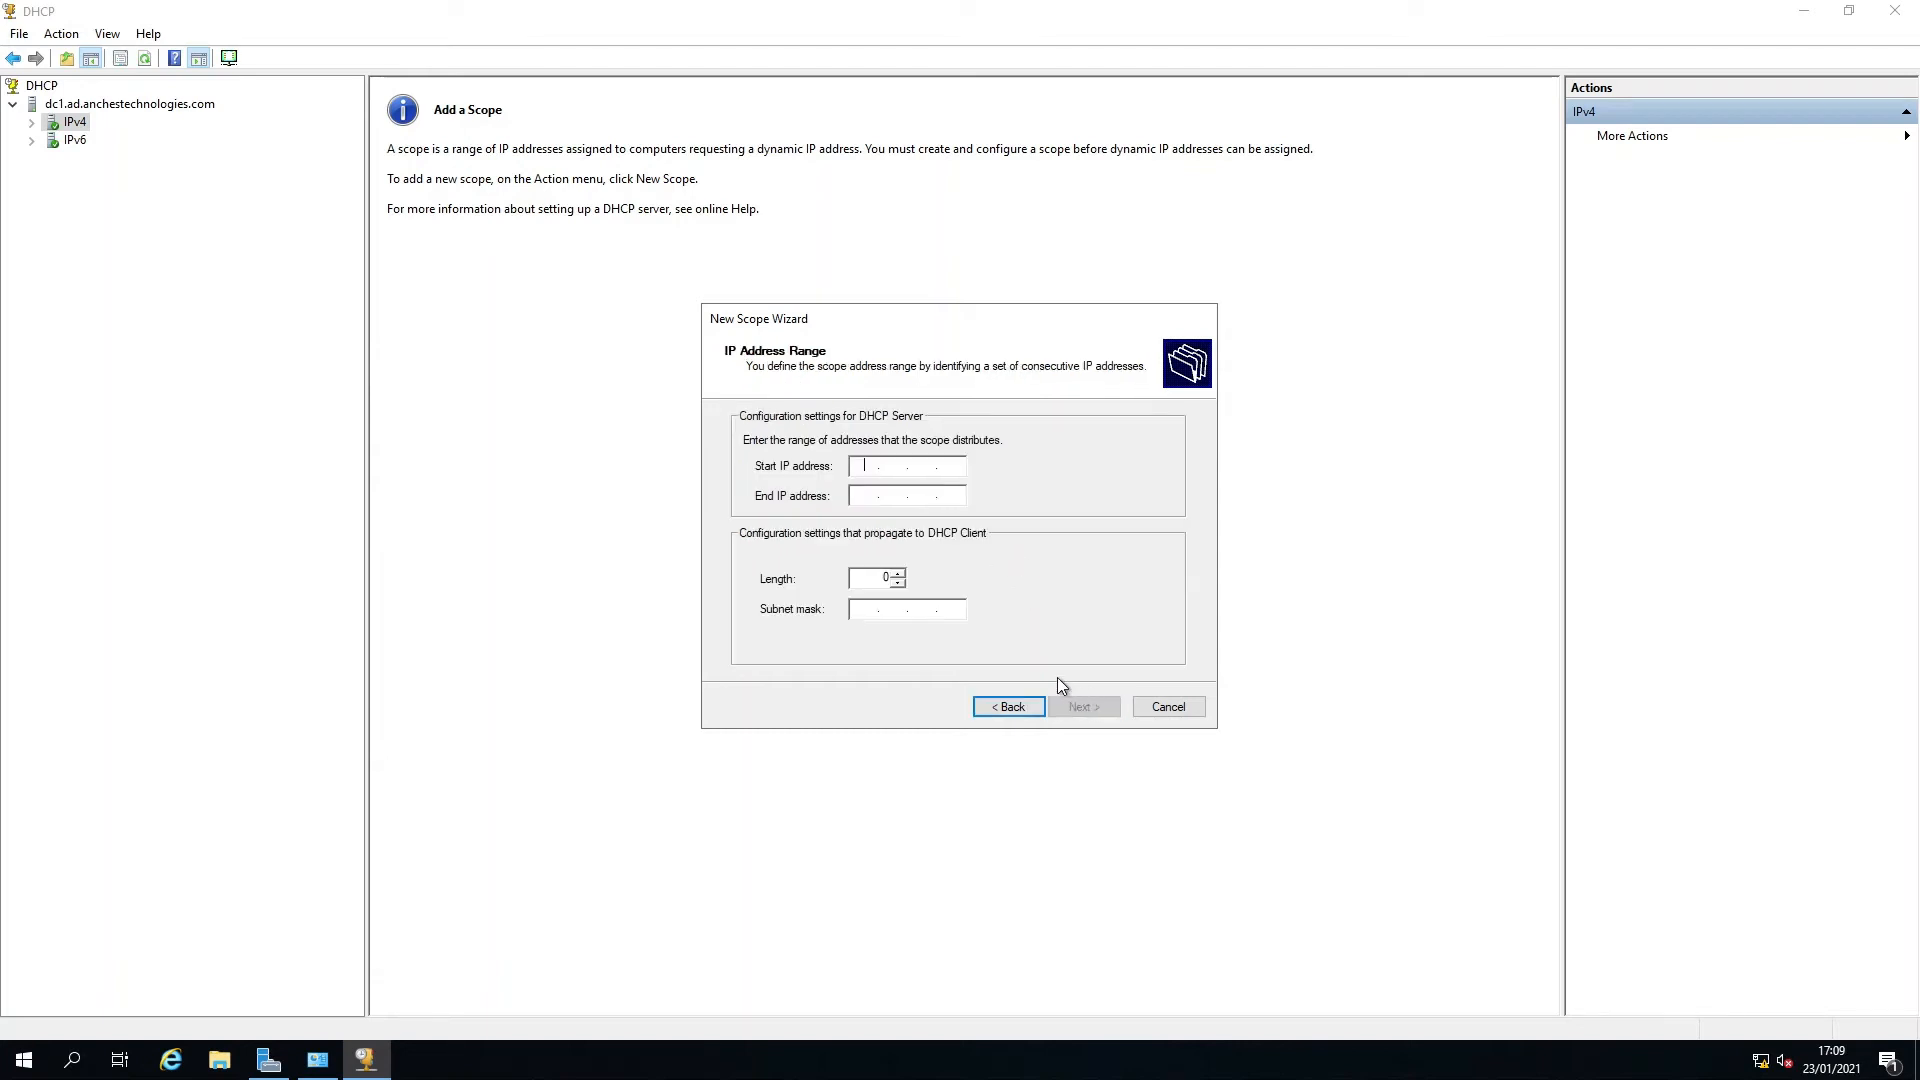
Set the scope's address range from 192.168.1.2 to 192.168.1.253 with a /24 subnet mask.
text(192.)
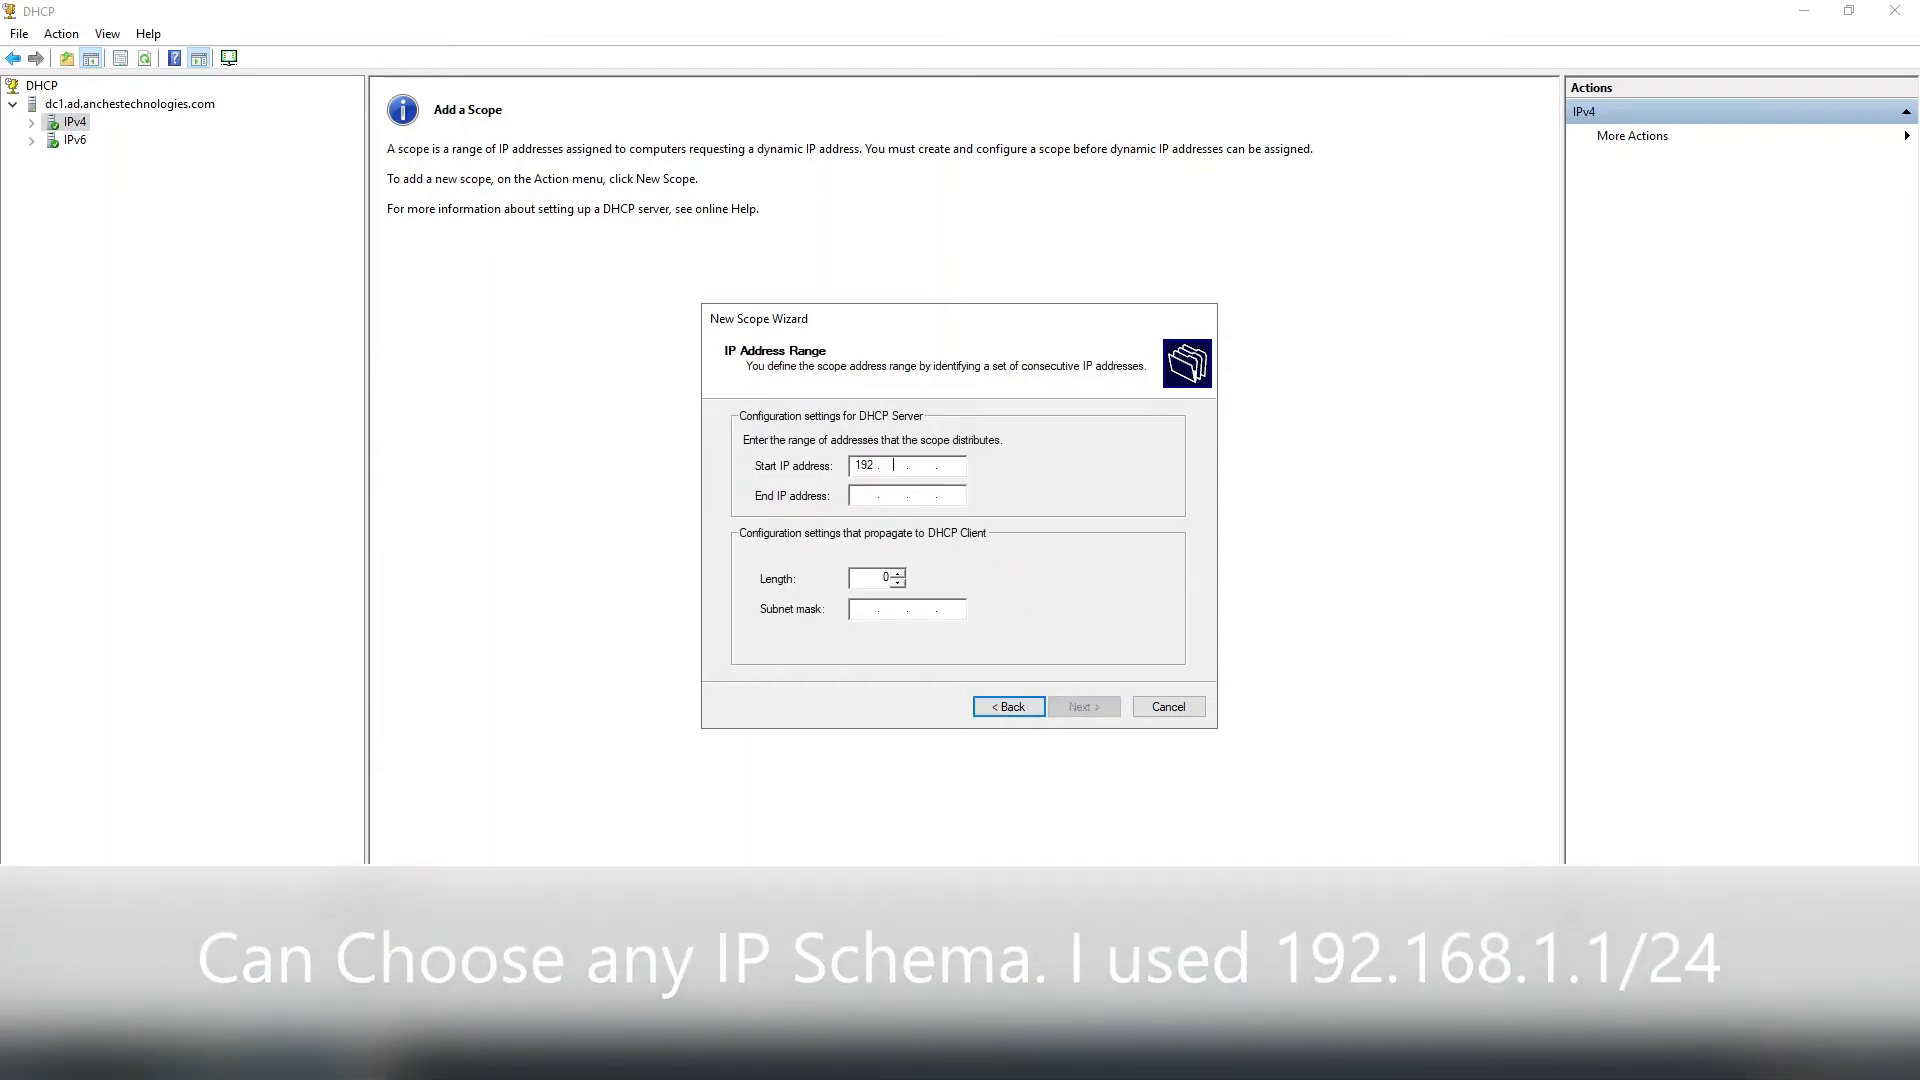
text(168.1.)
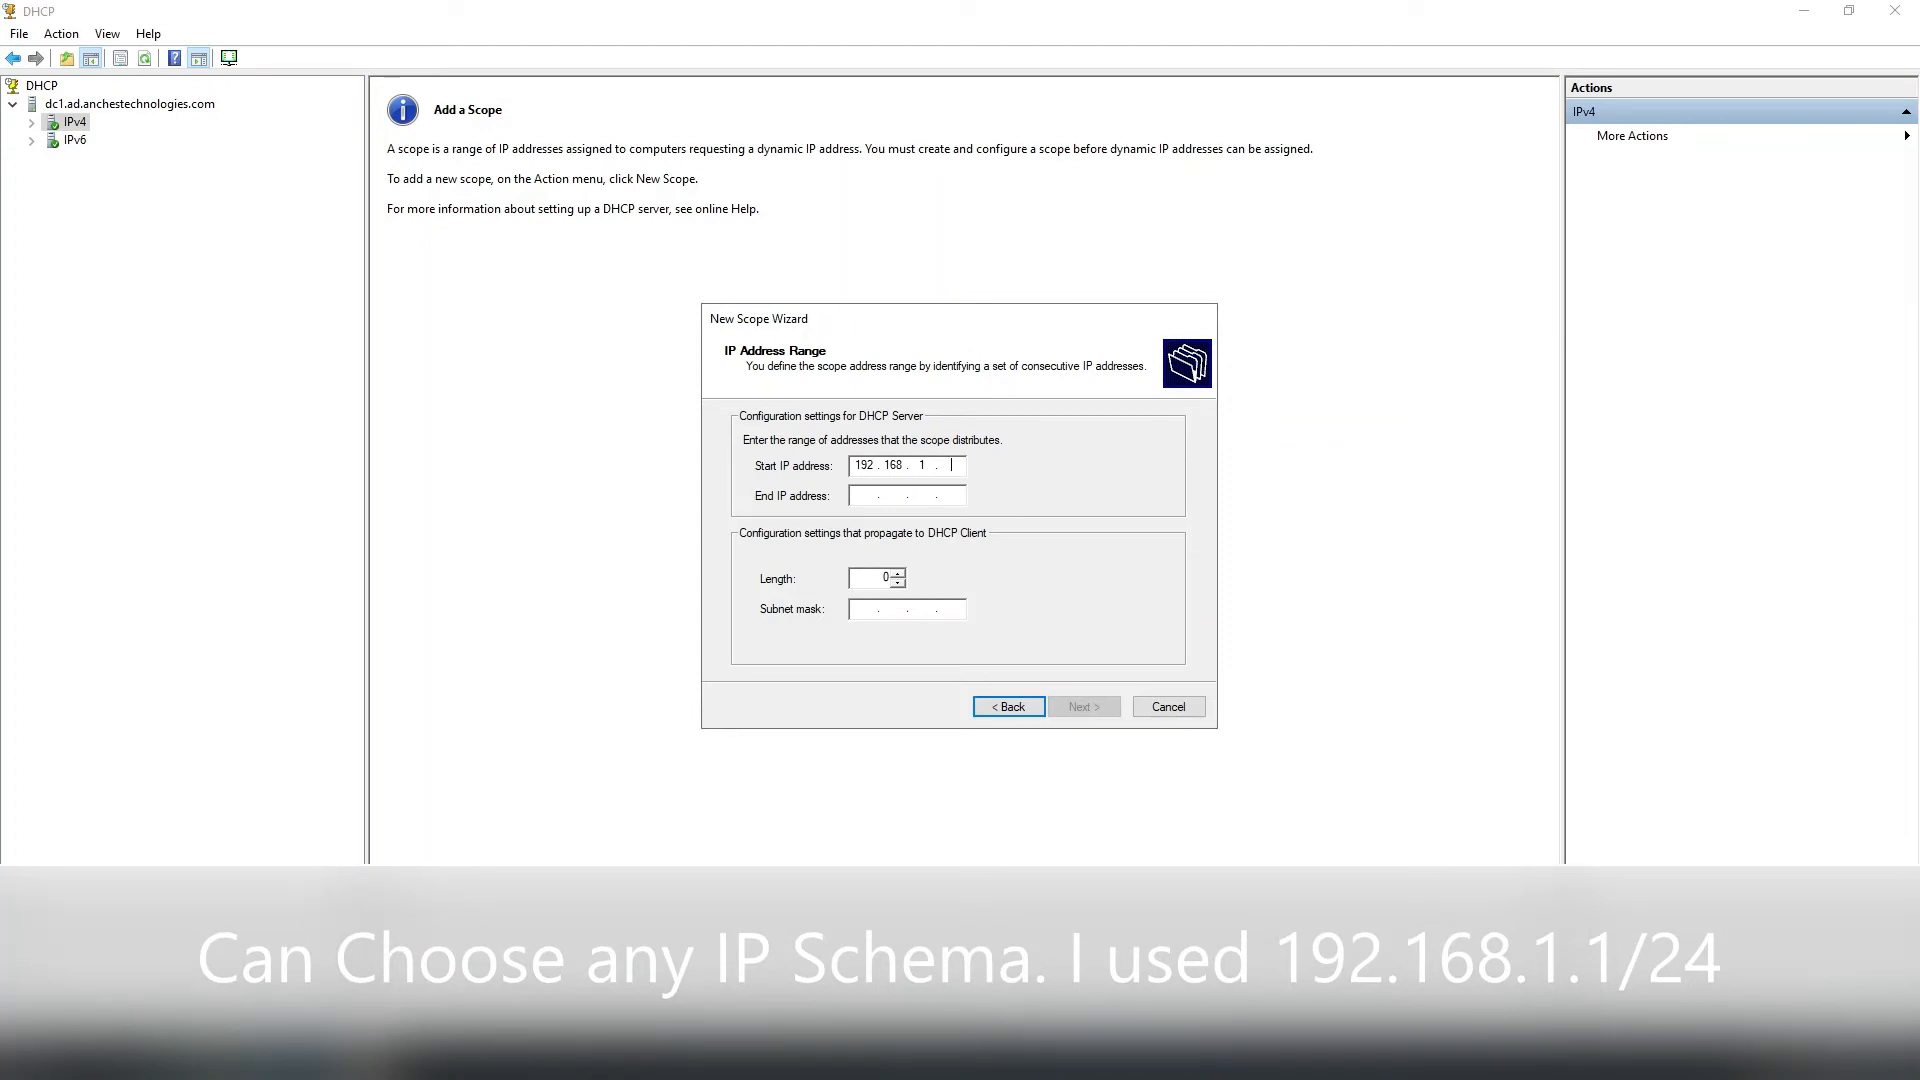
text(2)
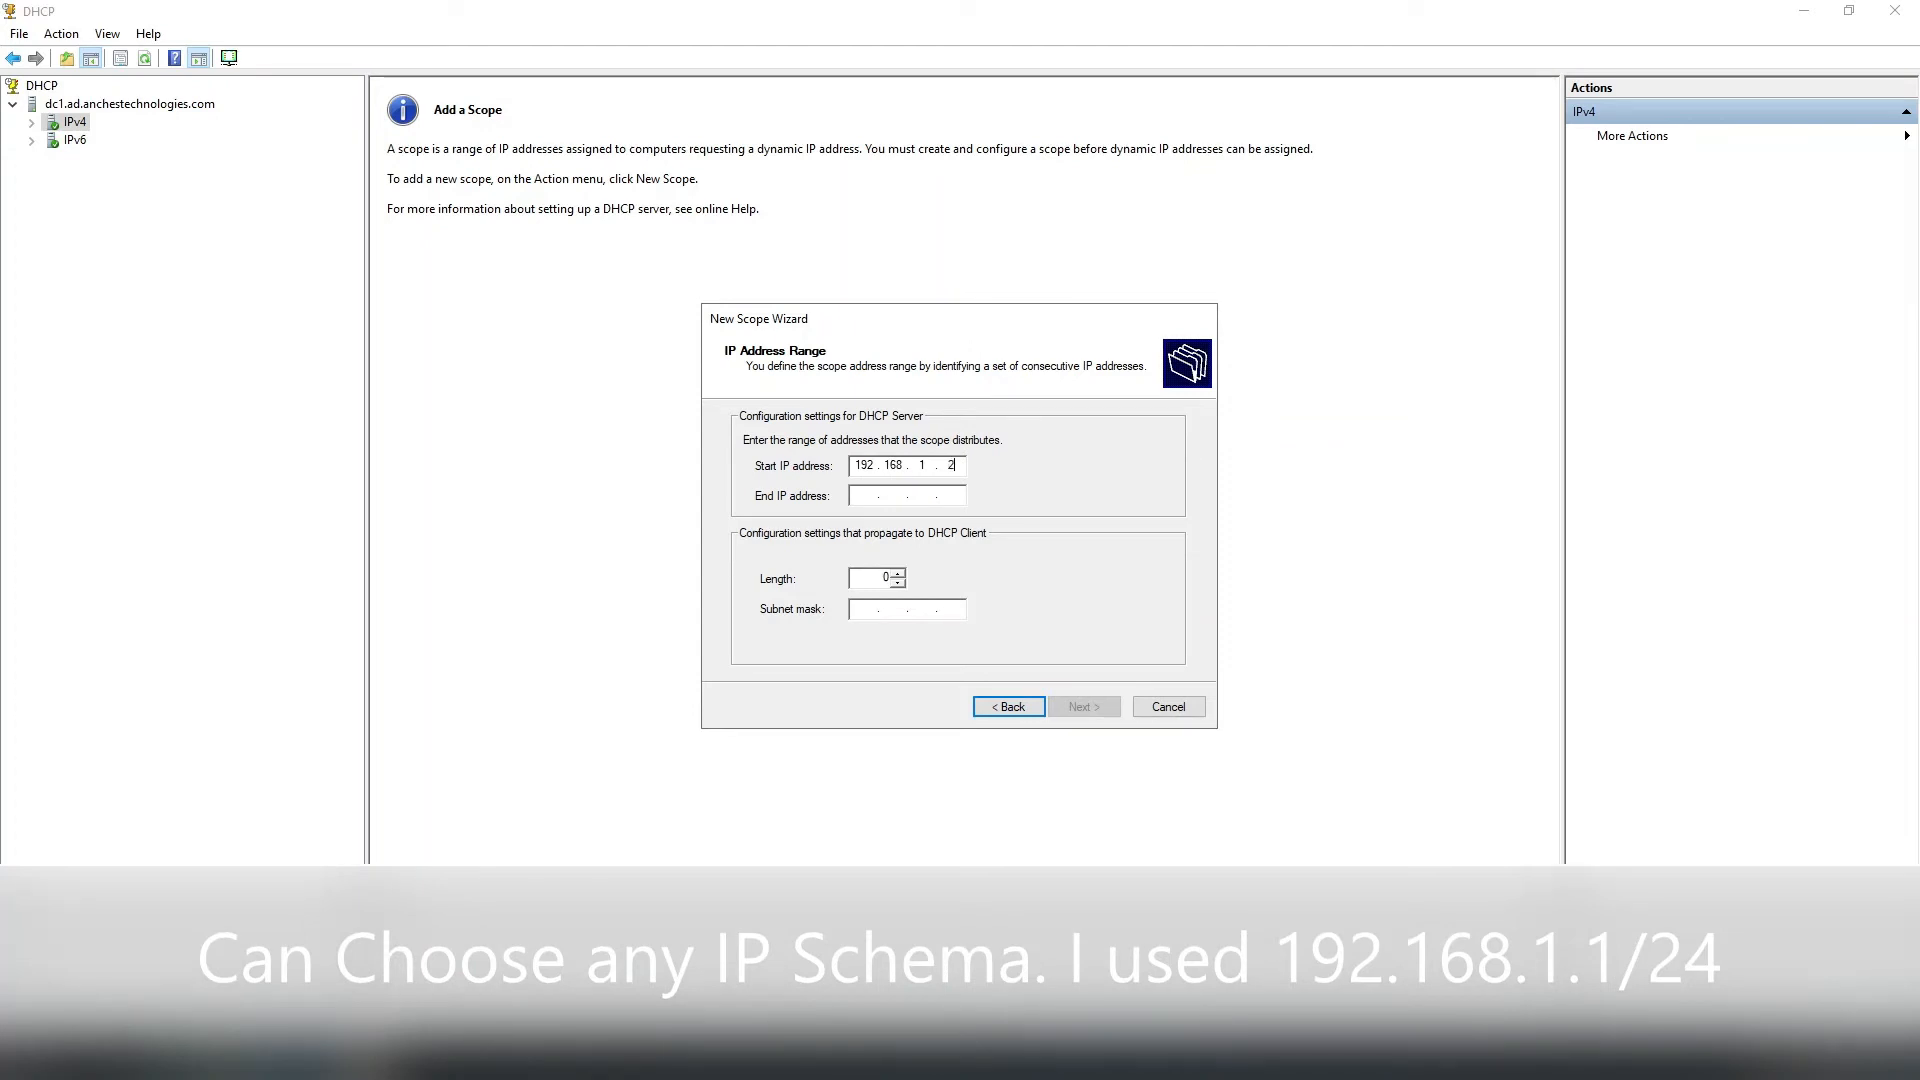
key(Tab)
text(192168)
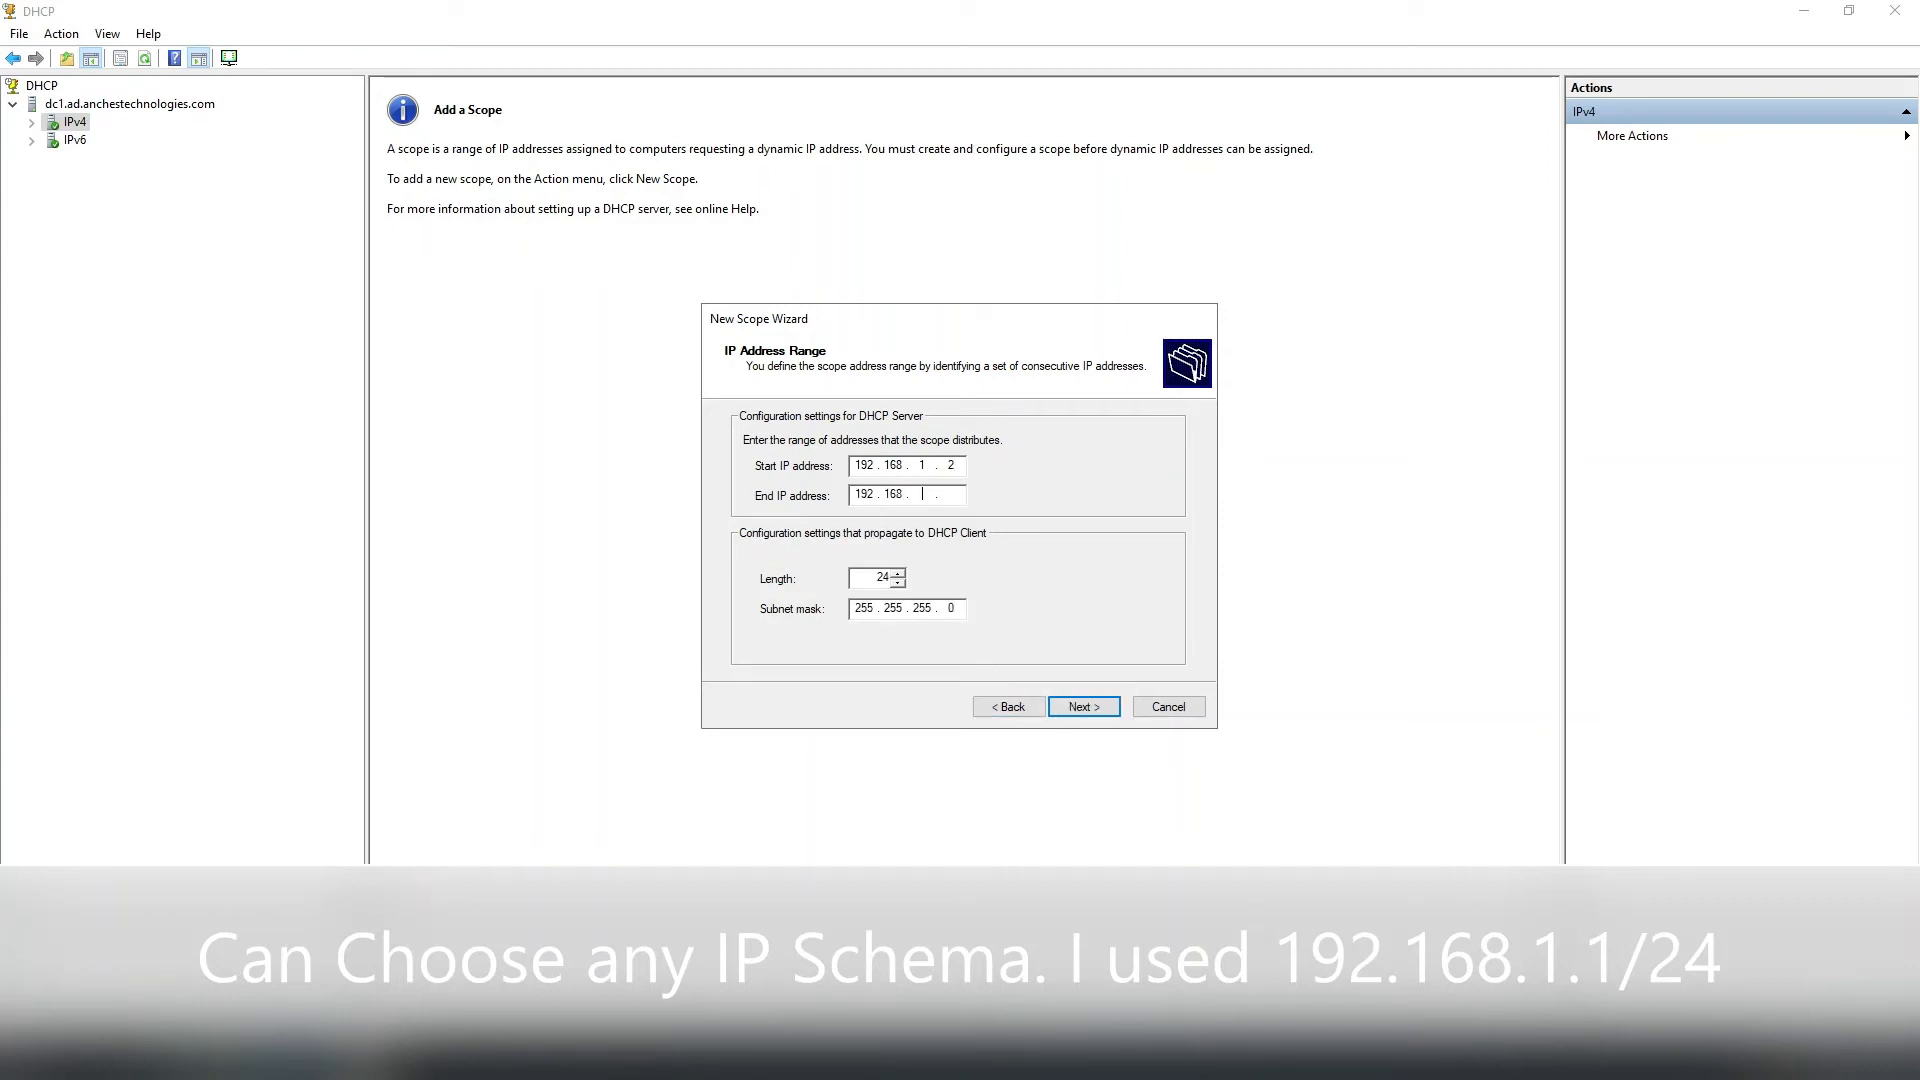
text(1.28)
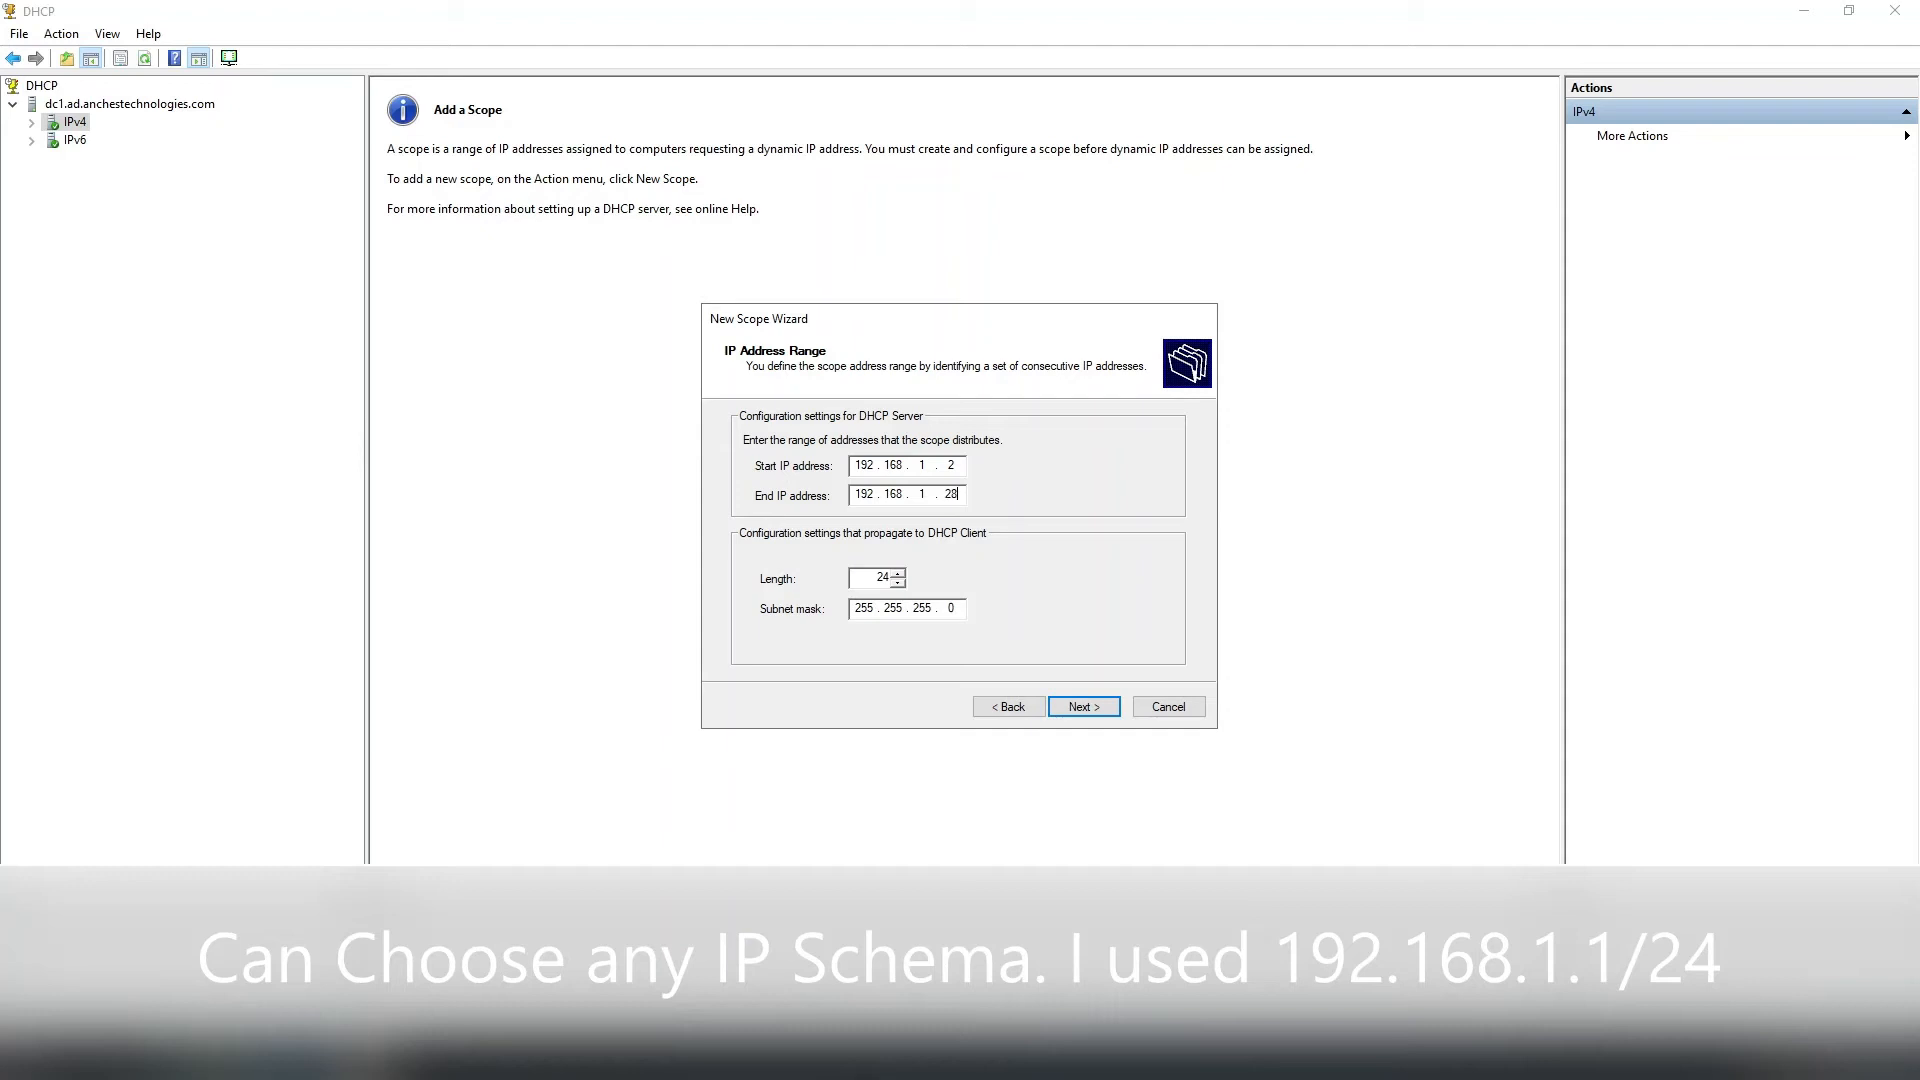
key(BackSpace)
text(53)
click(1078, 710)
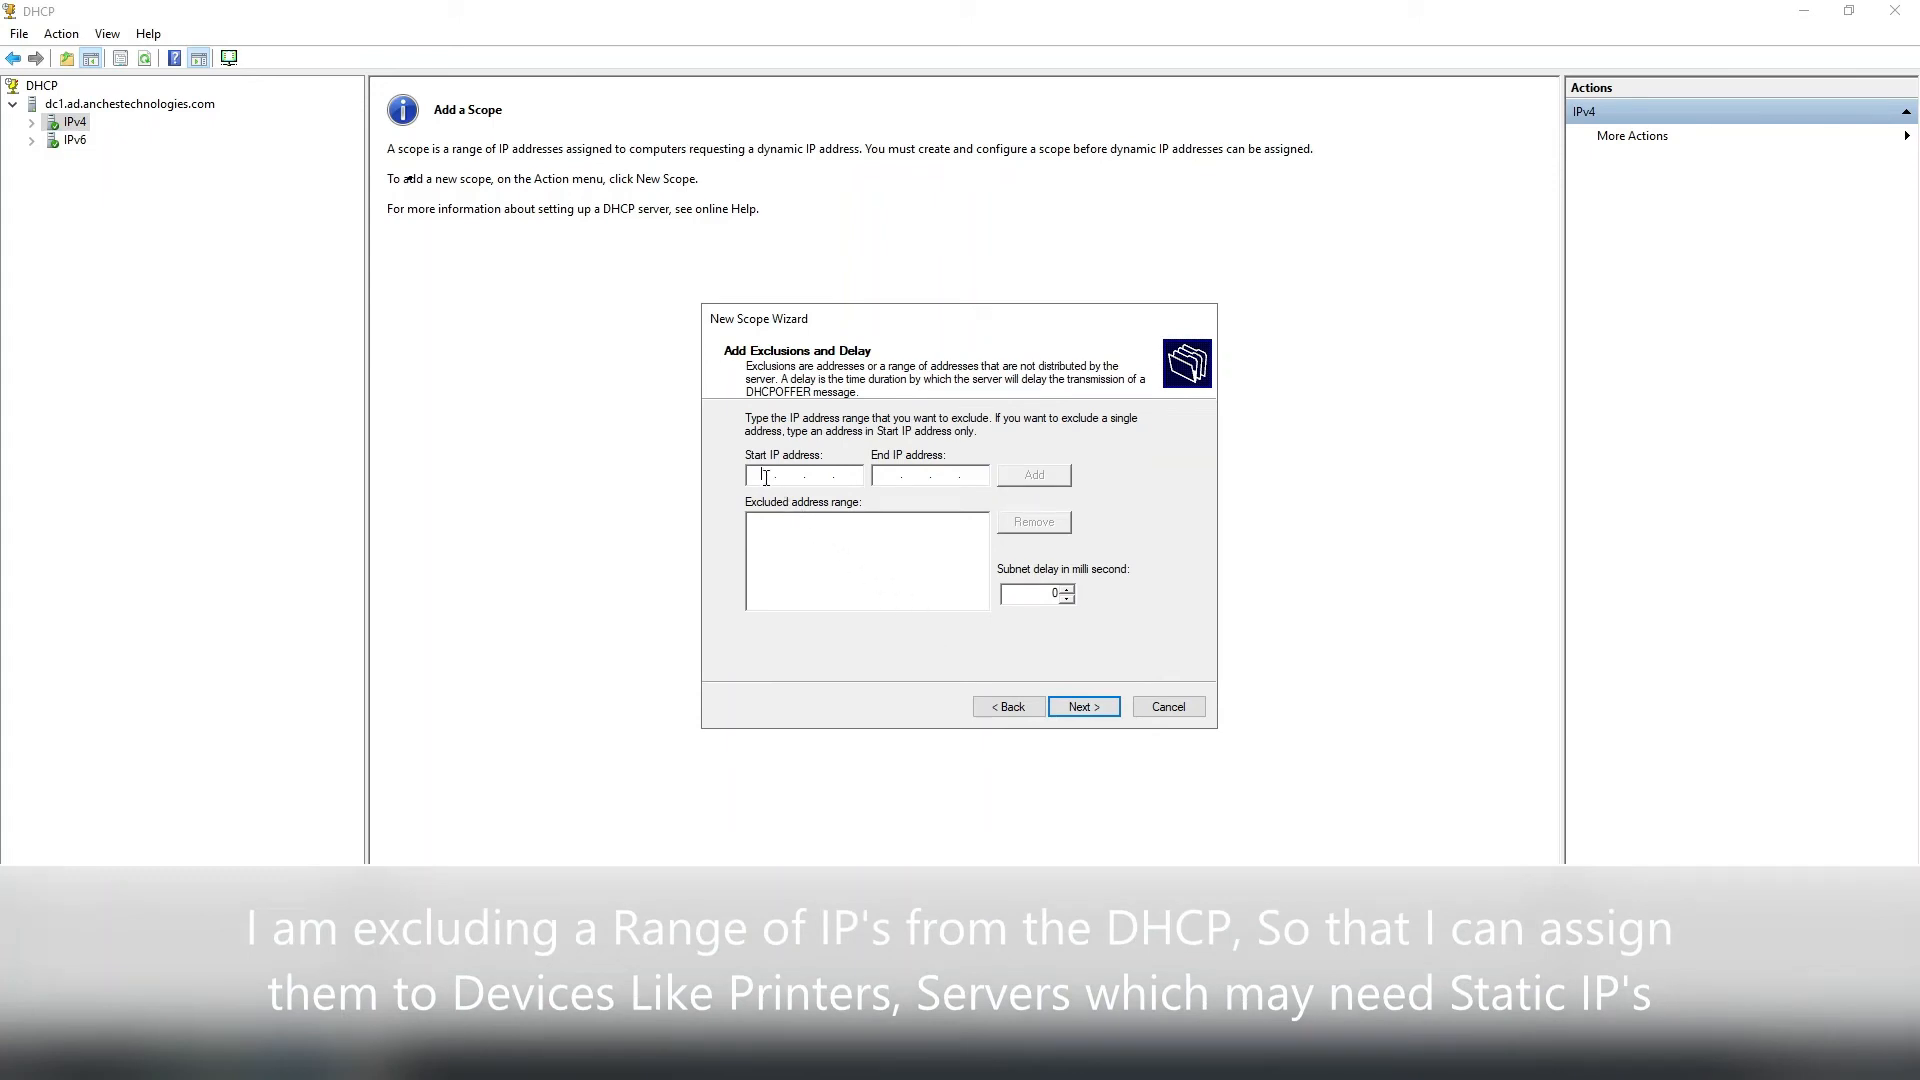
Add an exclusion range from 192.168.1.2 to 192.168.1.50 and continue the wizard.
text(192 . 168 . 1 . 2)
click(886, 475)
text(192 . 168 . 1 . 50)
click(1030, 478)
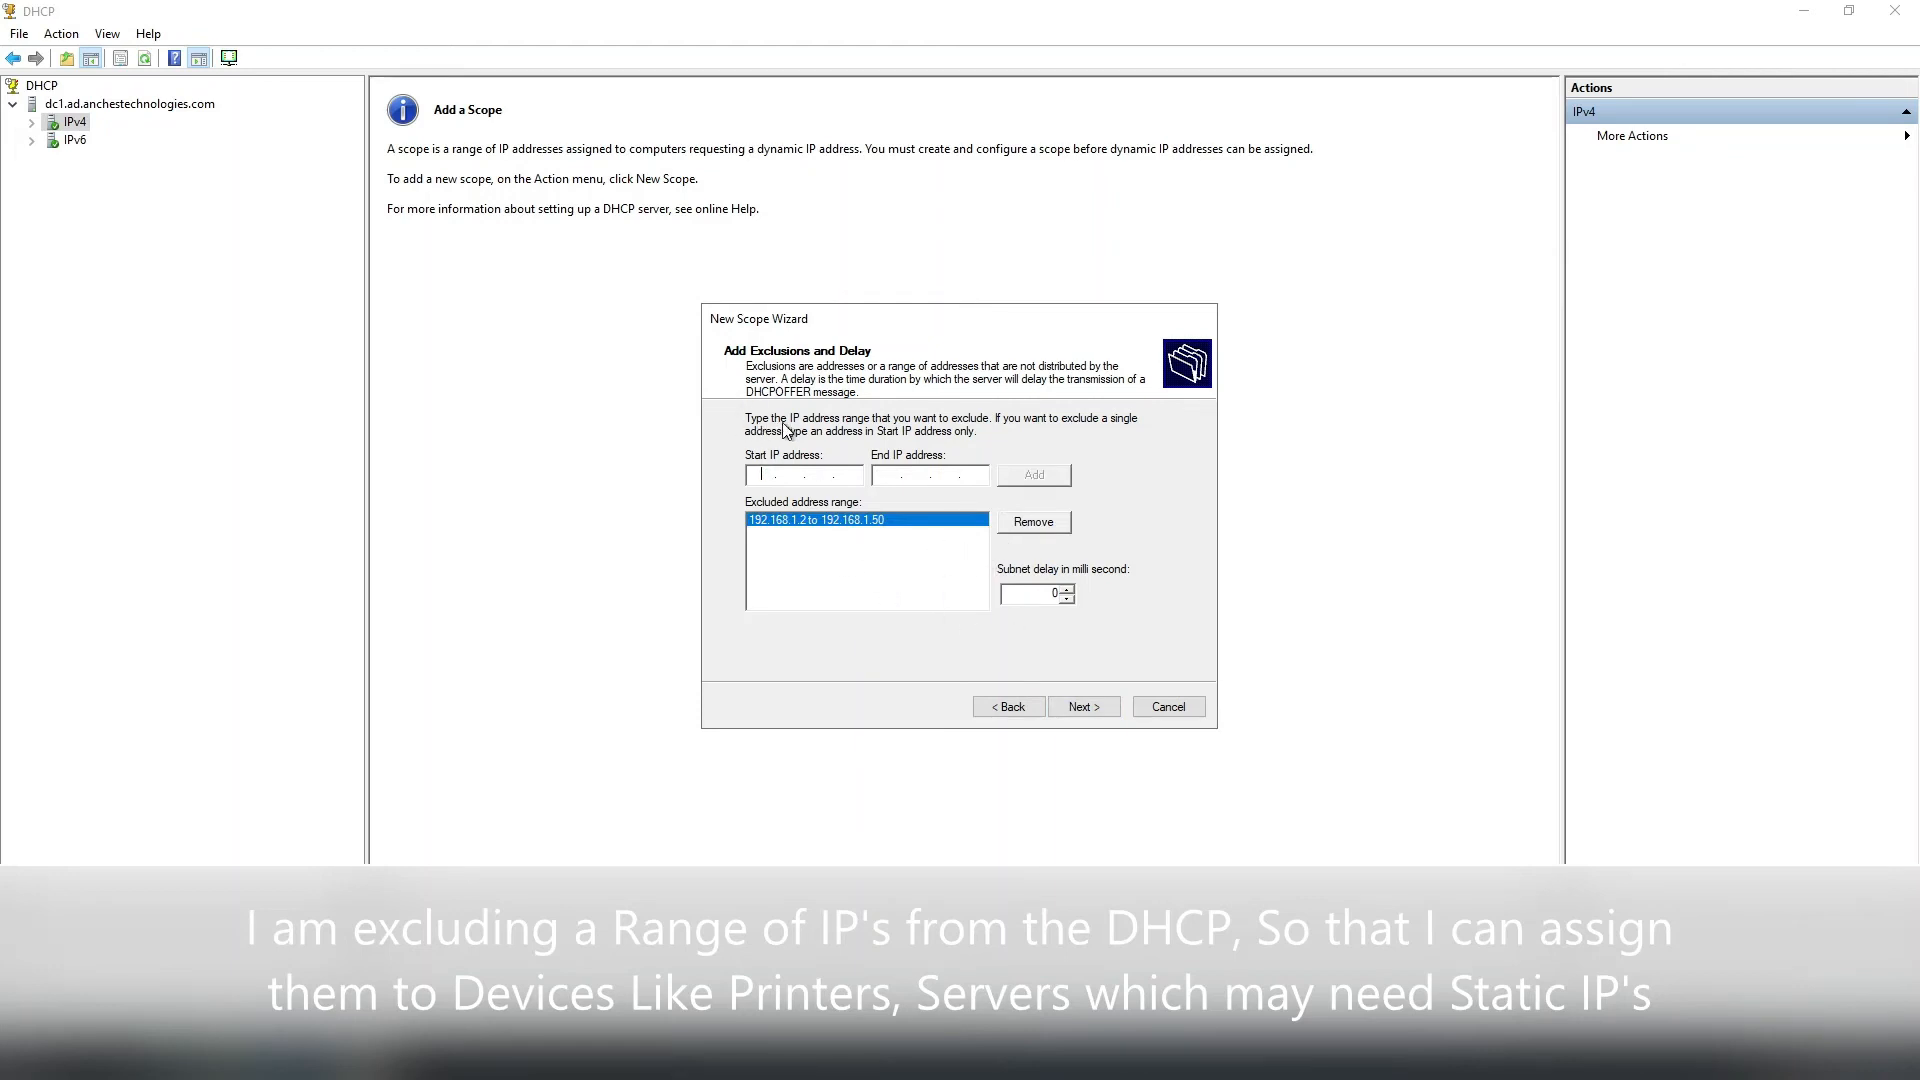
click(1084, 706)
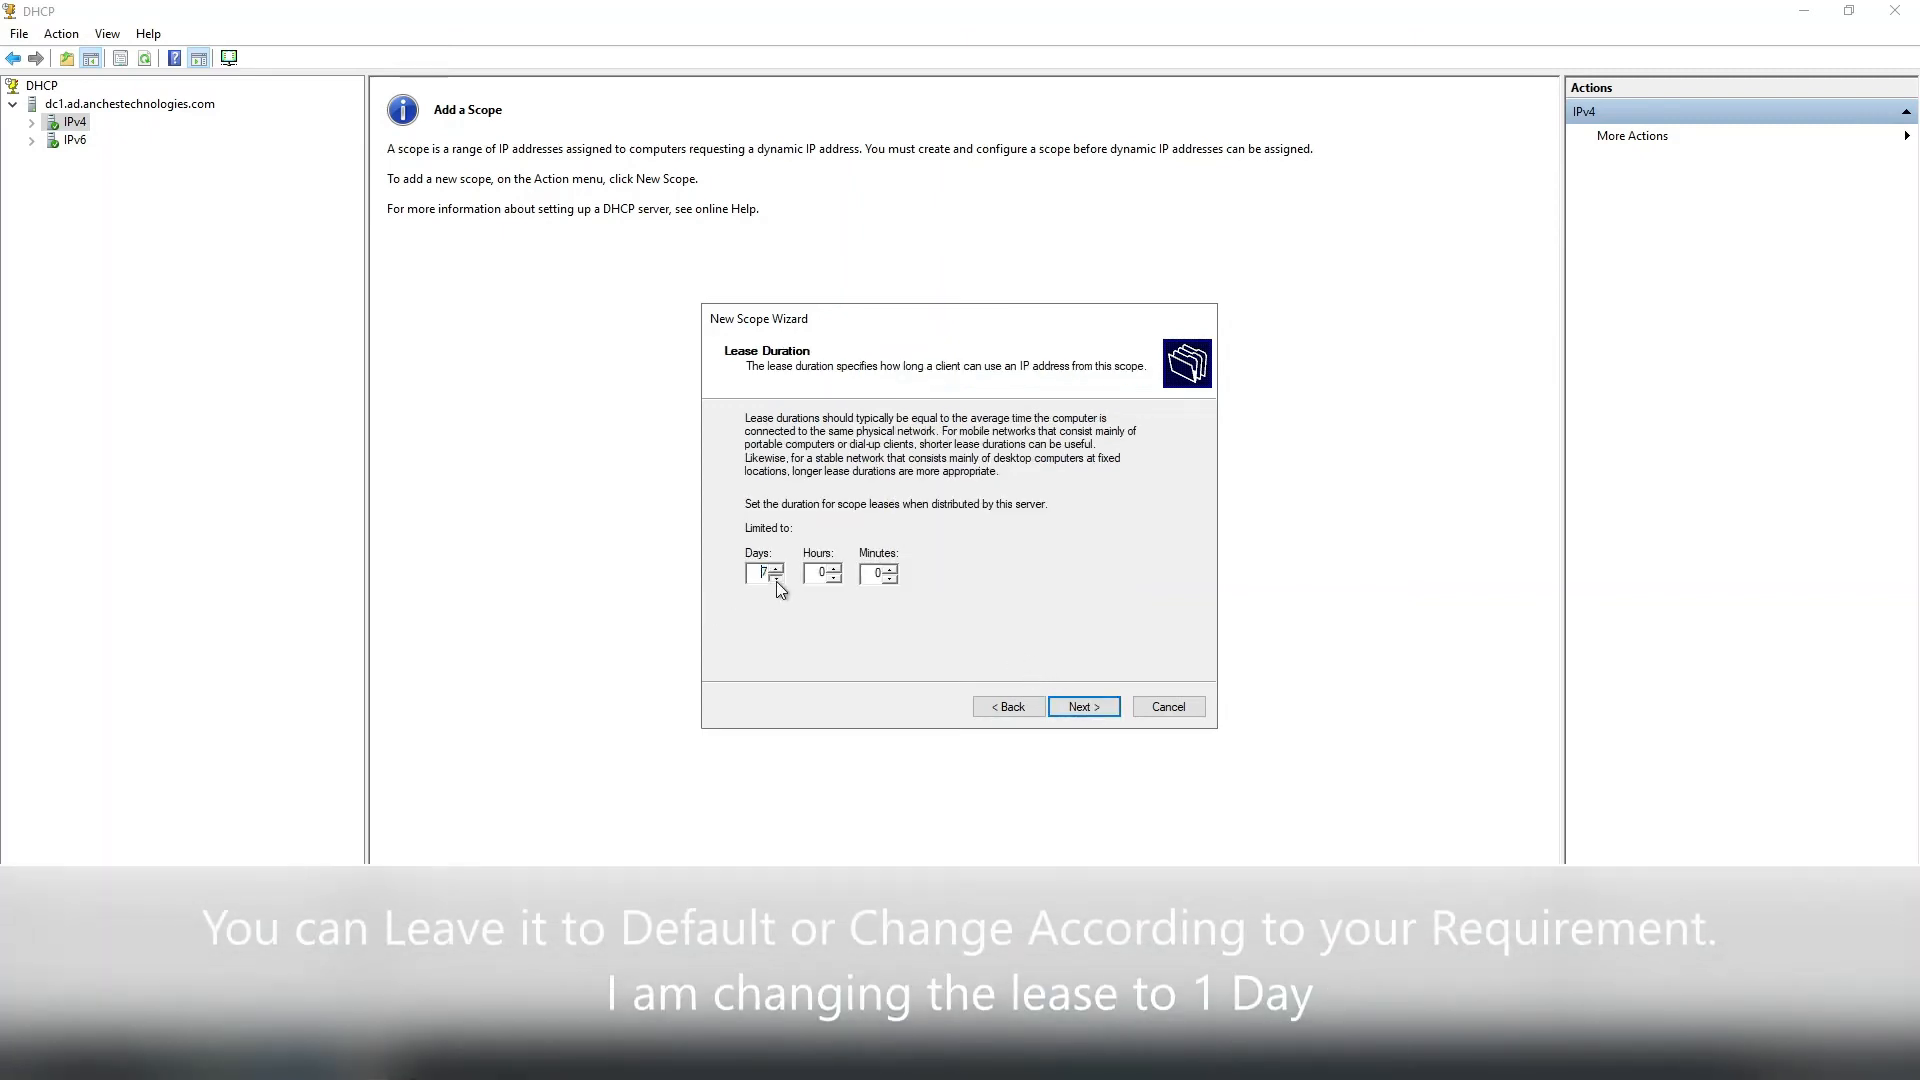
Set the lease duration to 1 day and choose to configure DHCP options now.
text(1)
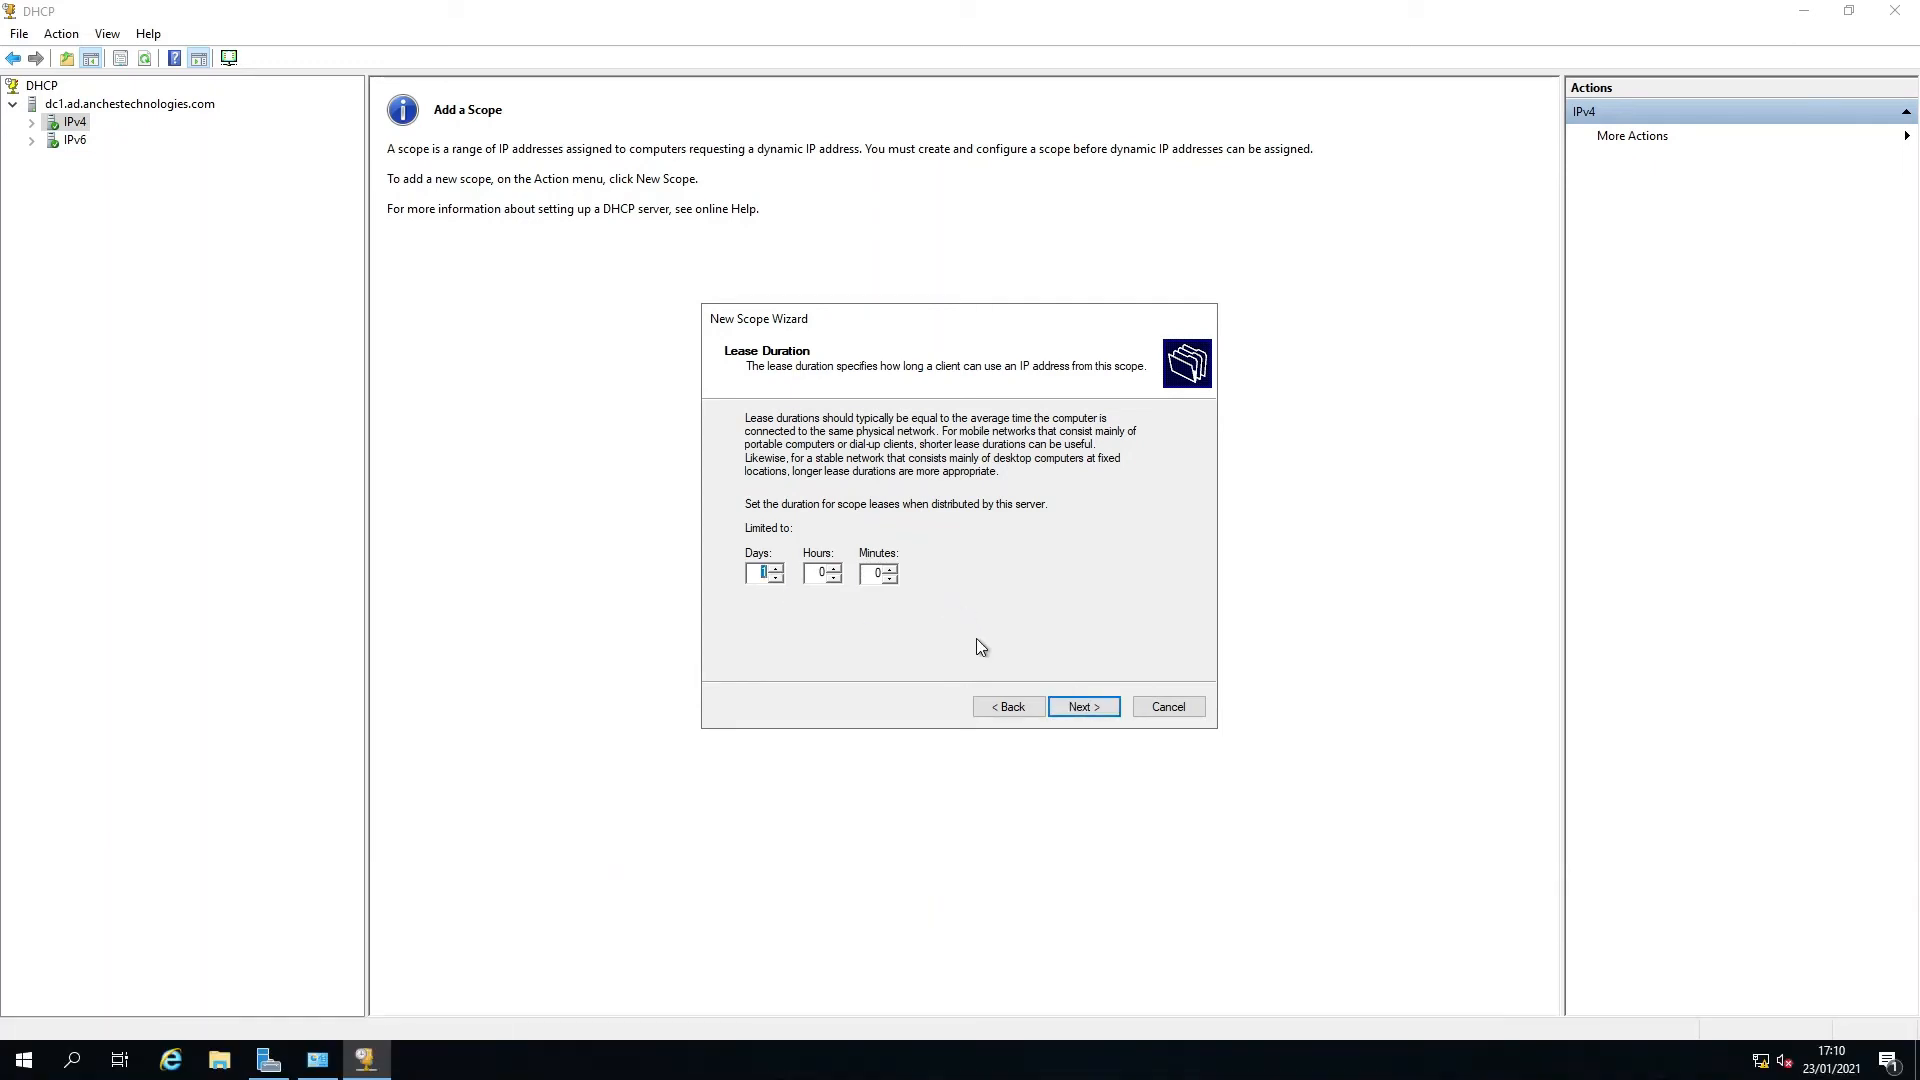
click(1073, 707)
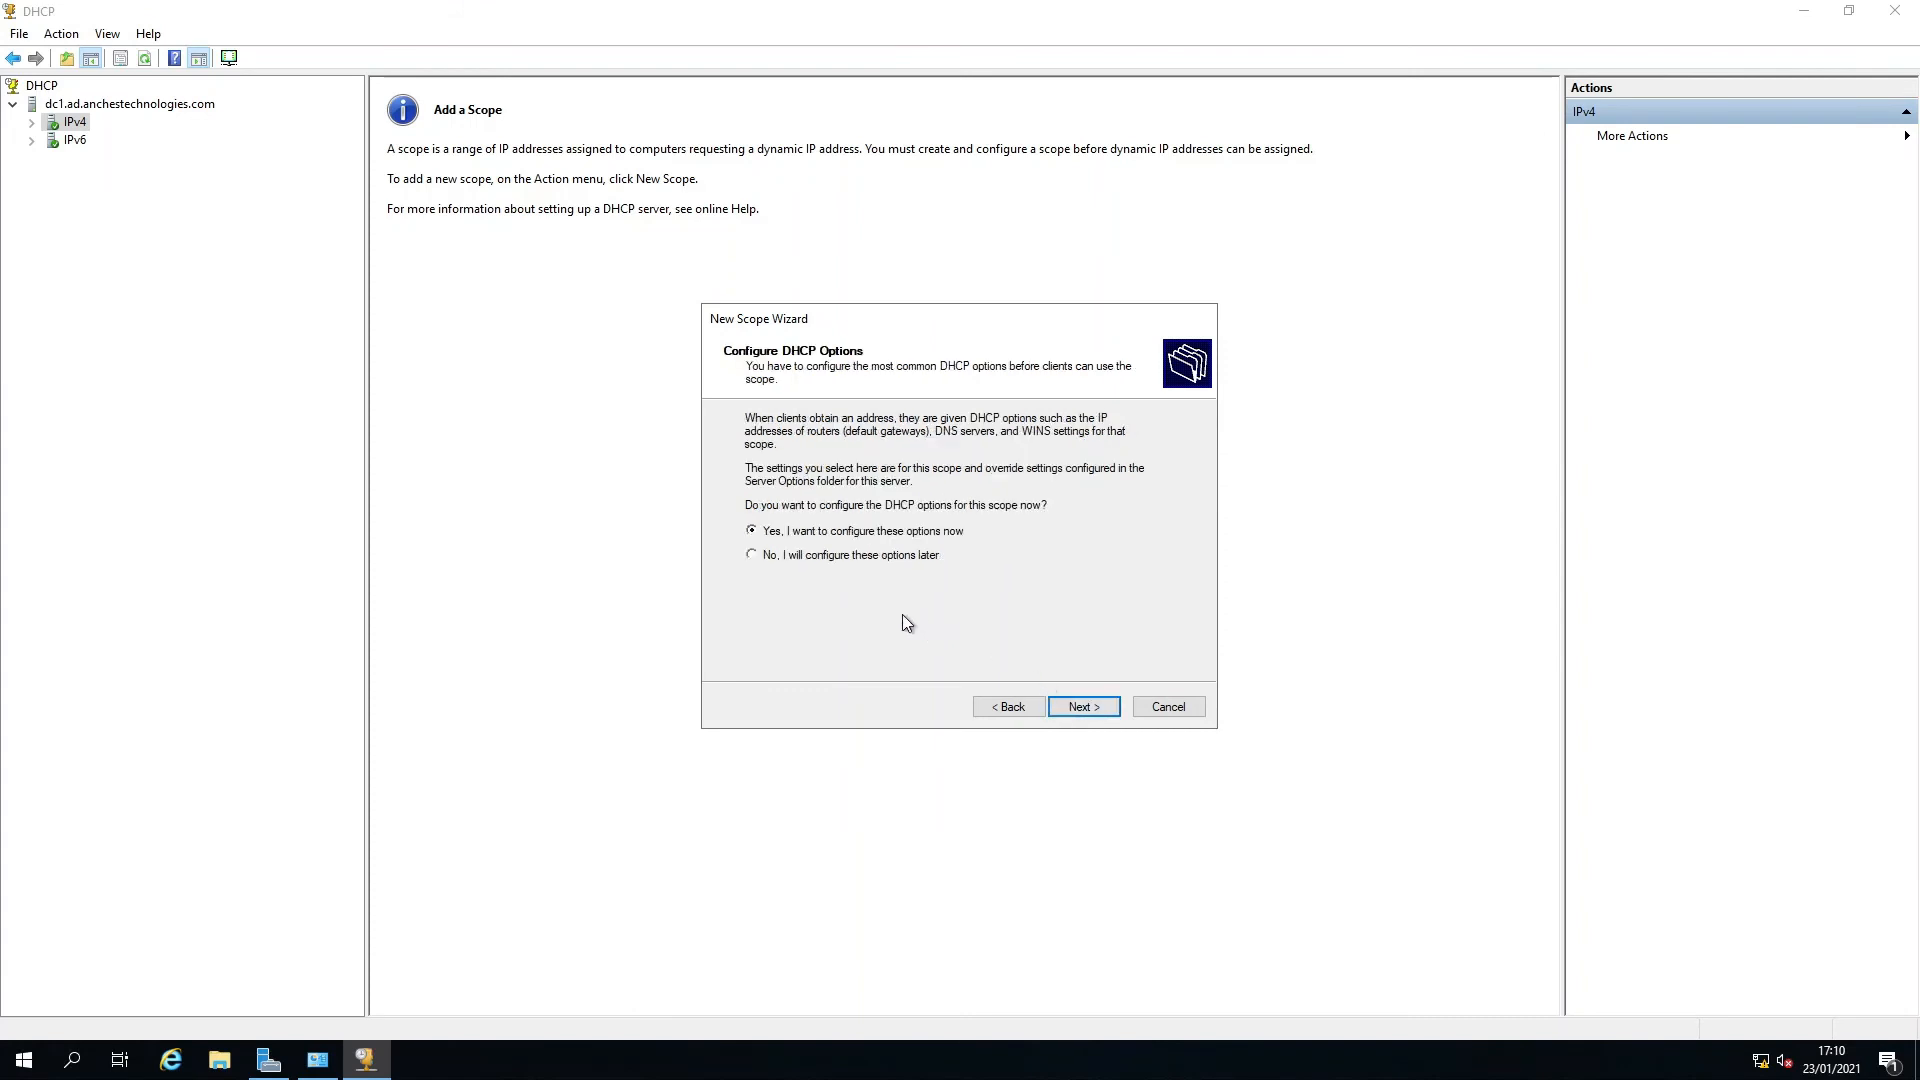
click(1088, 707)
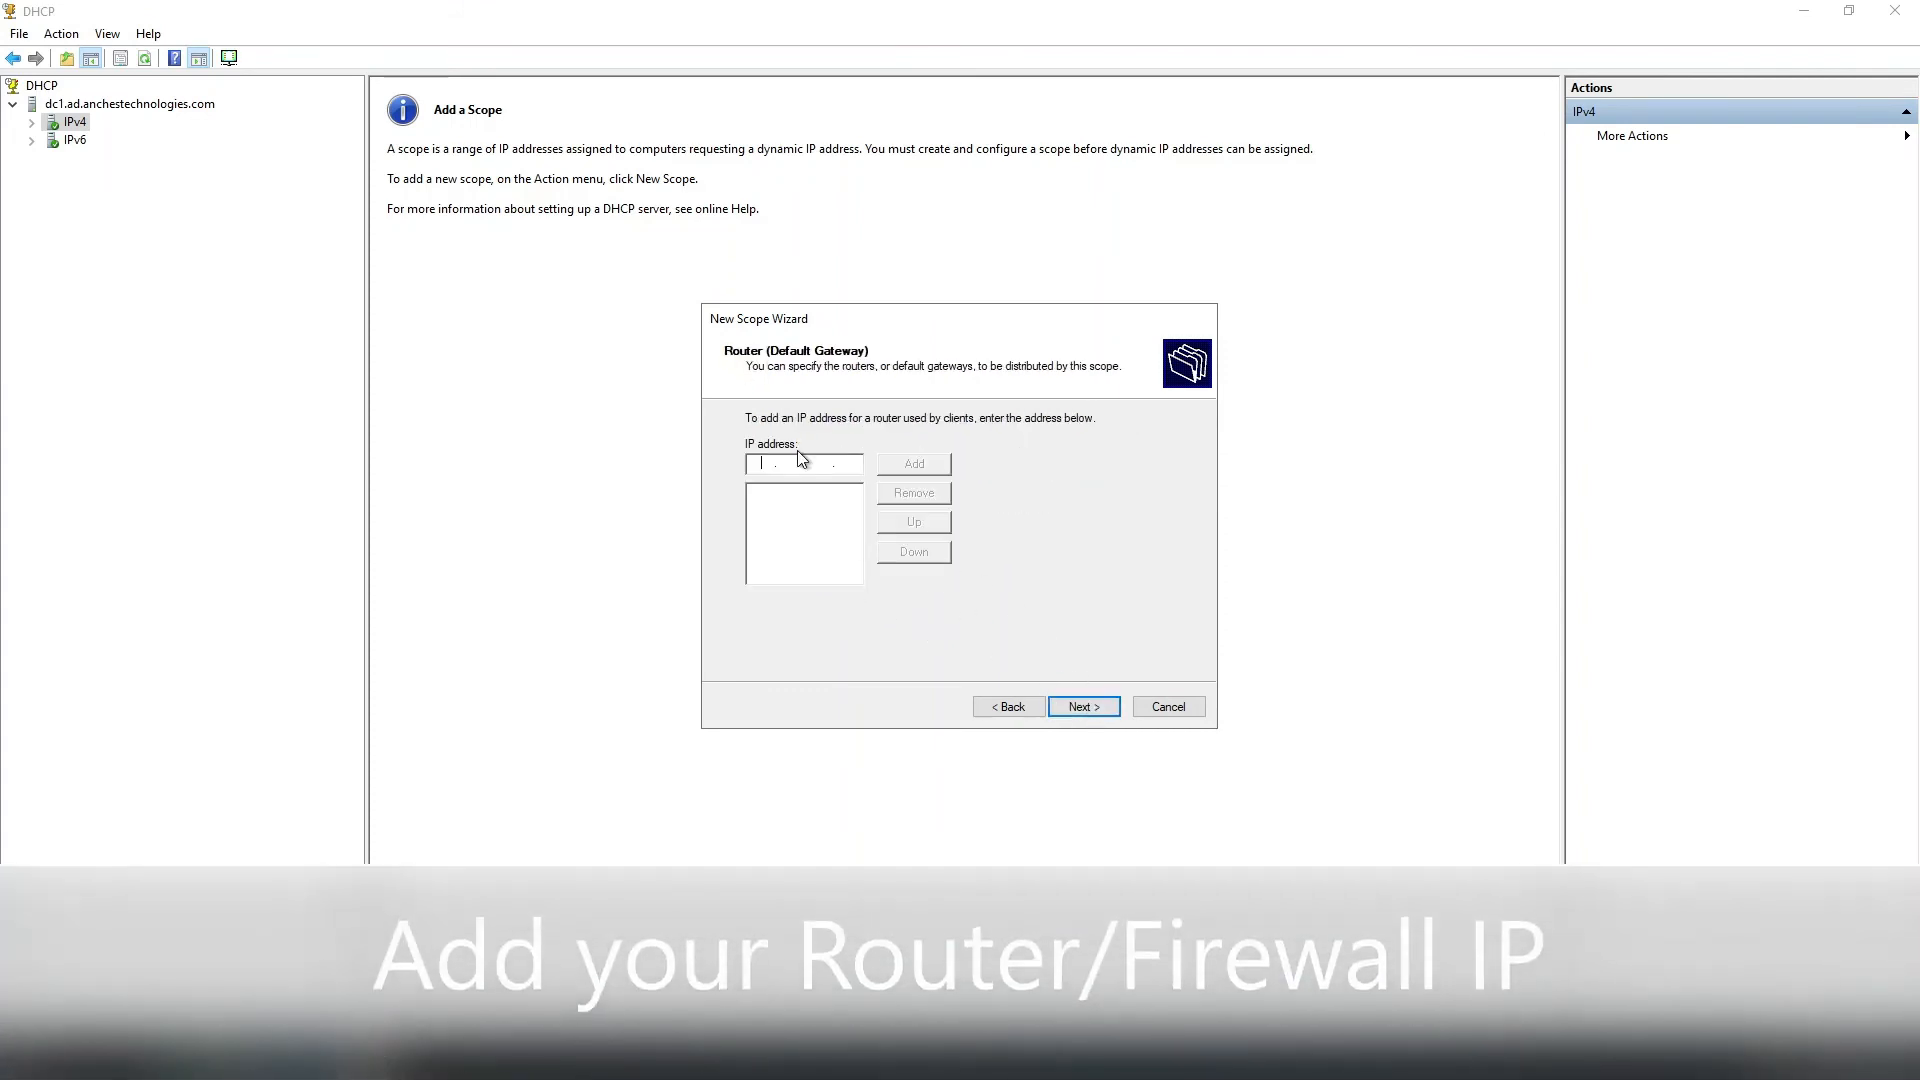
Add 192.168.1.254 as the default gateway and accept the default DNS domain and server settings.
click(762, 464)
text(192 . 168 . 1 . 254)
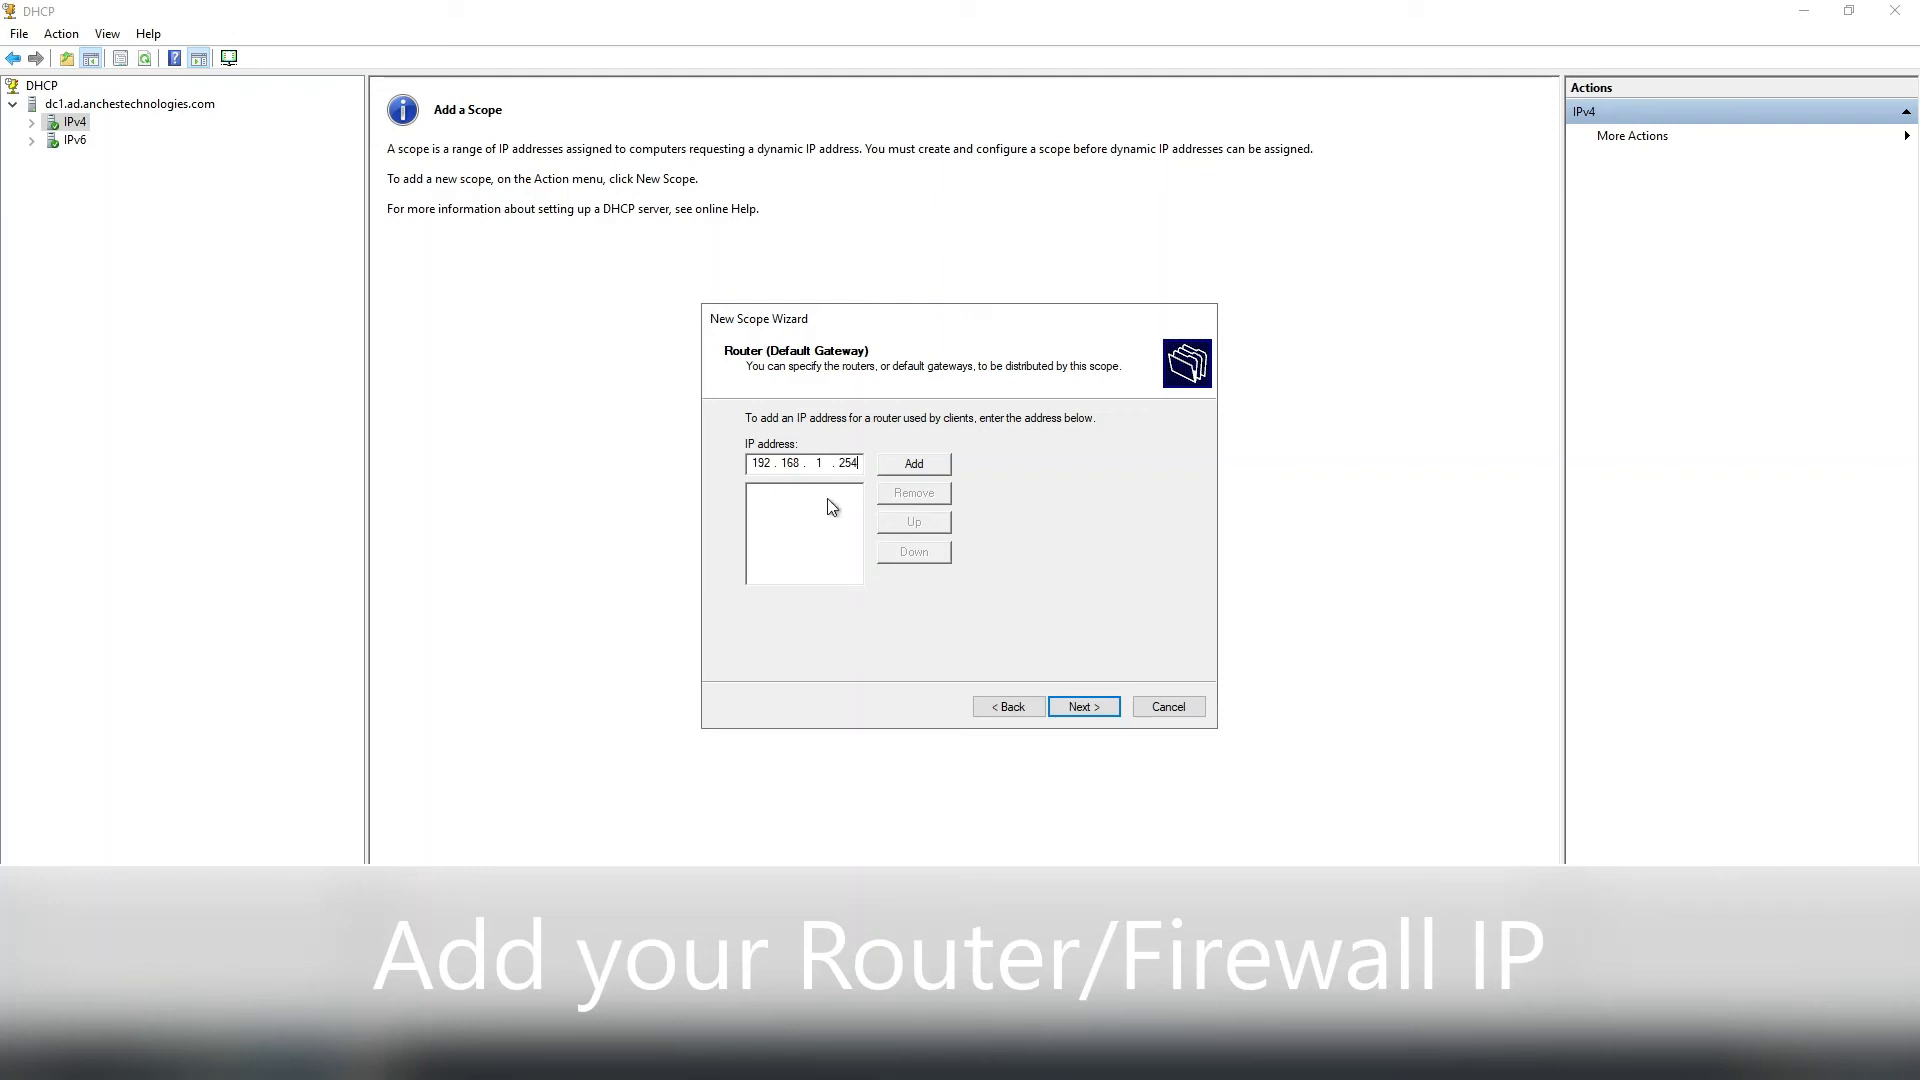
click(902, 472)
click(1084, 706)
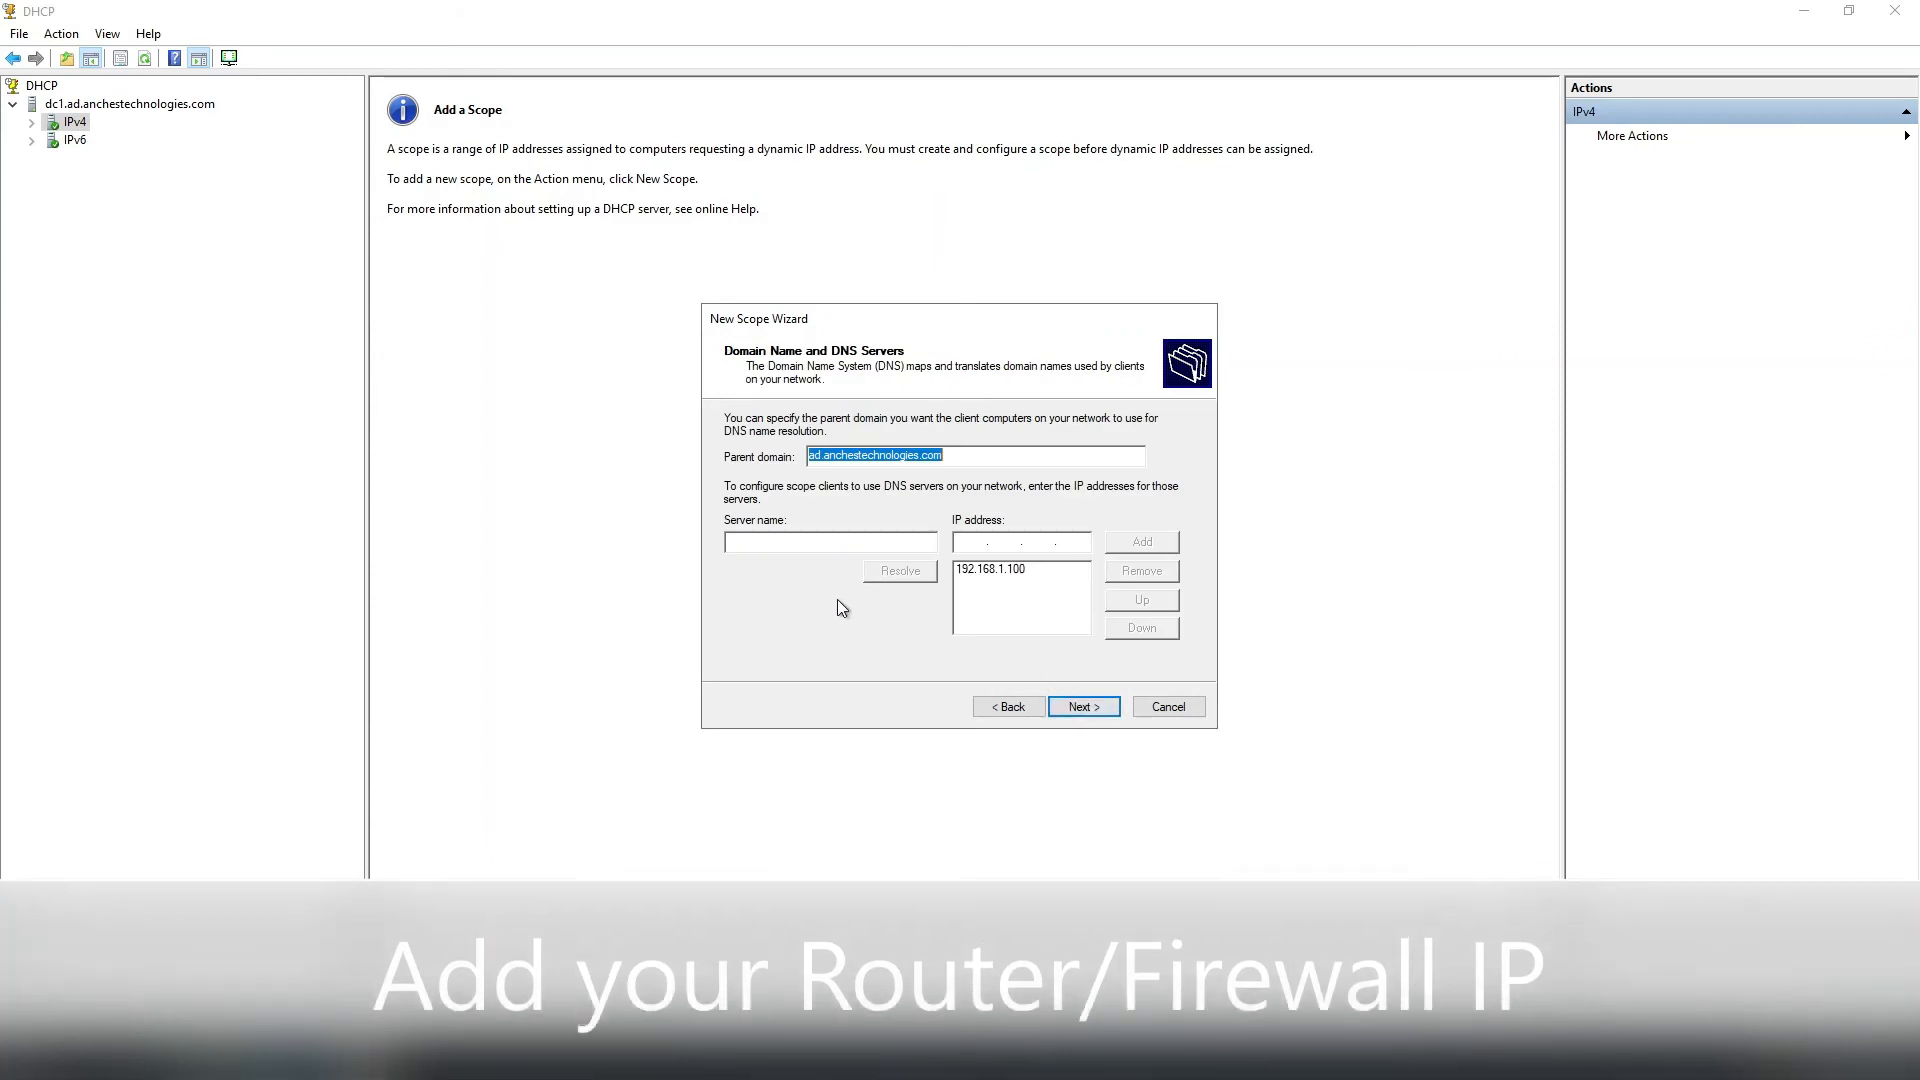
click(1066, 711)
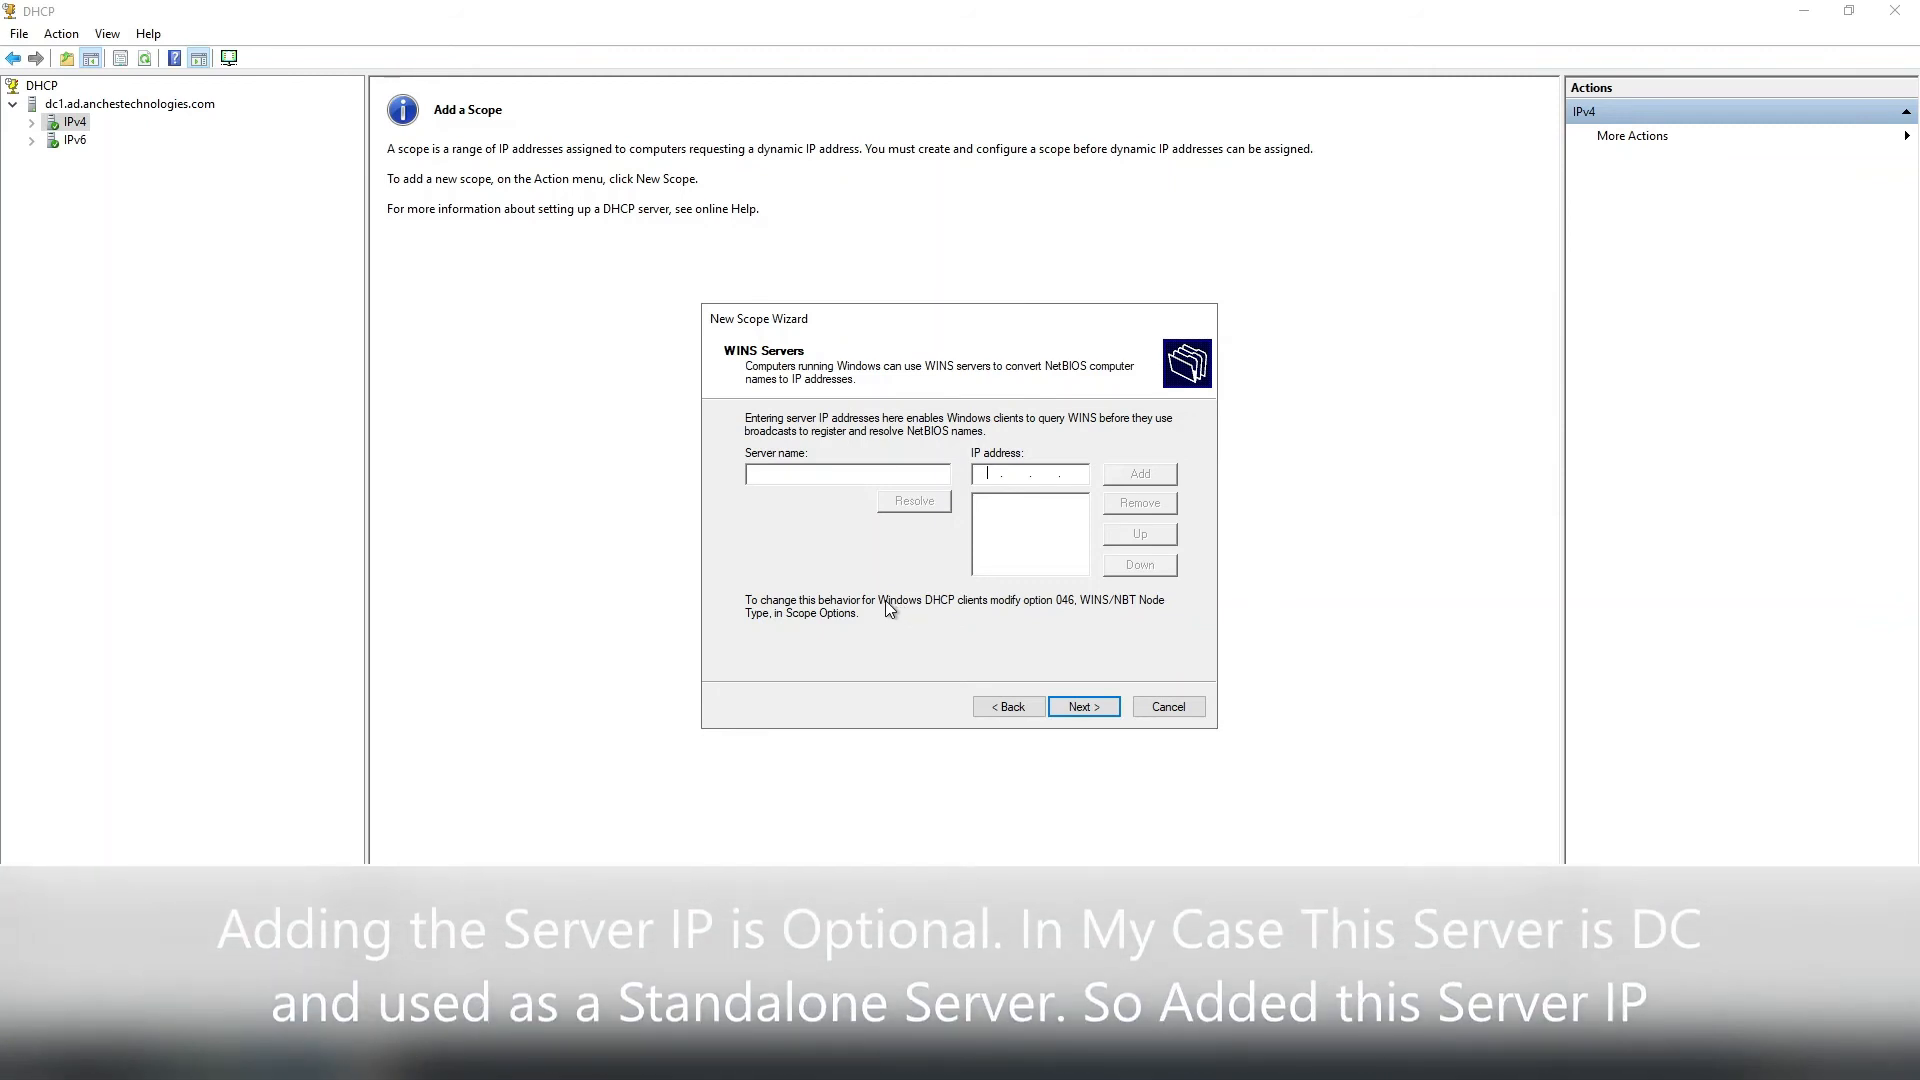
Add 192.168.1.100 as the WINS server, keep the scope activated, and finish the wizard.
text(192.168.)
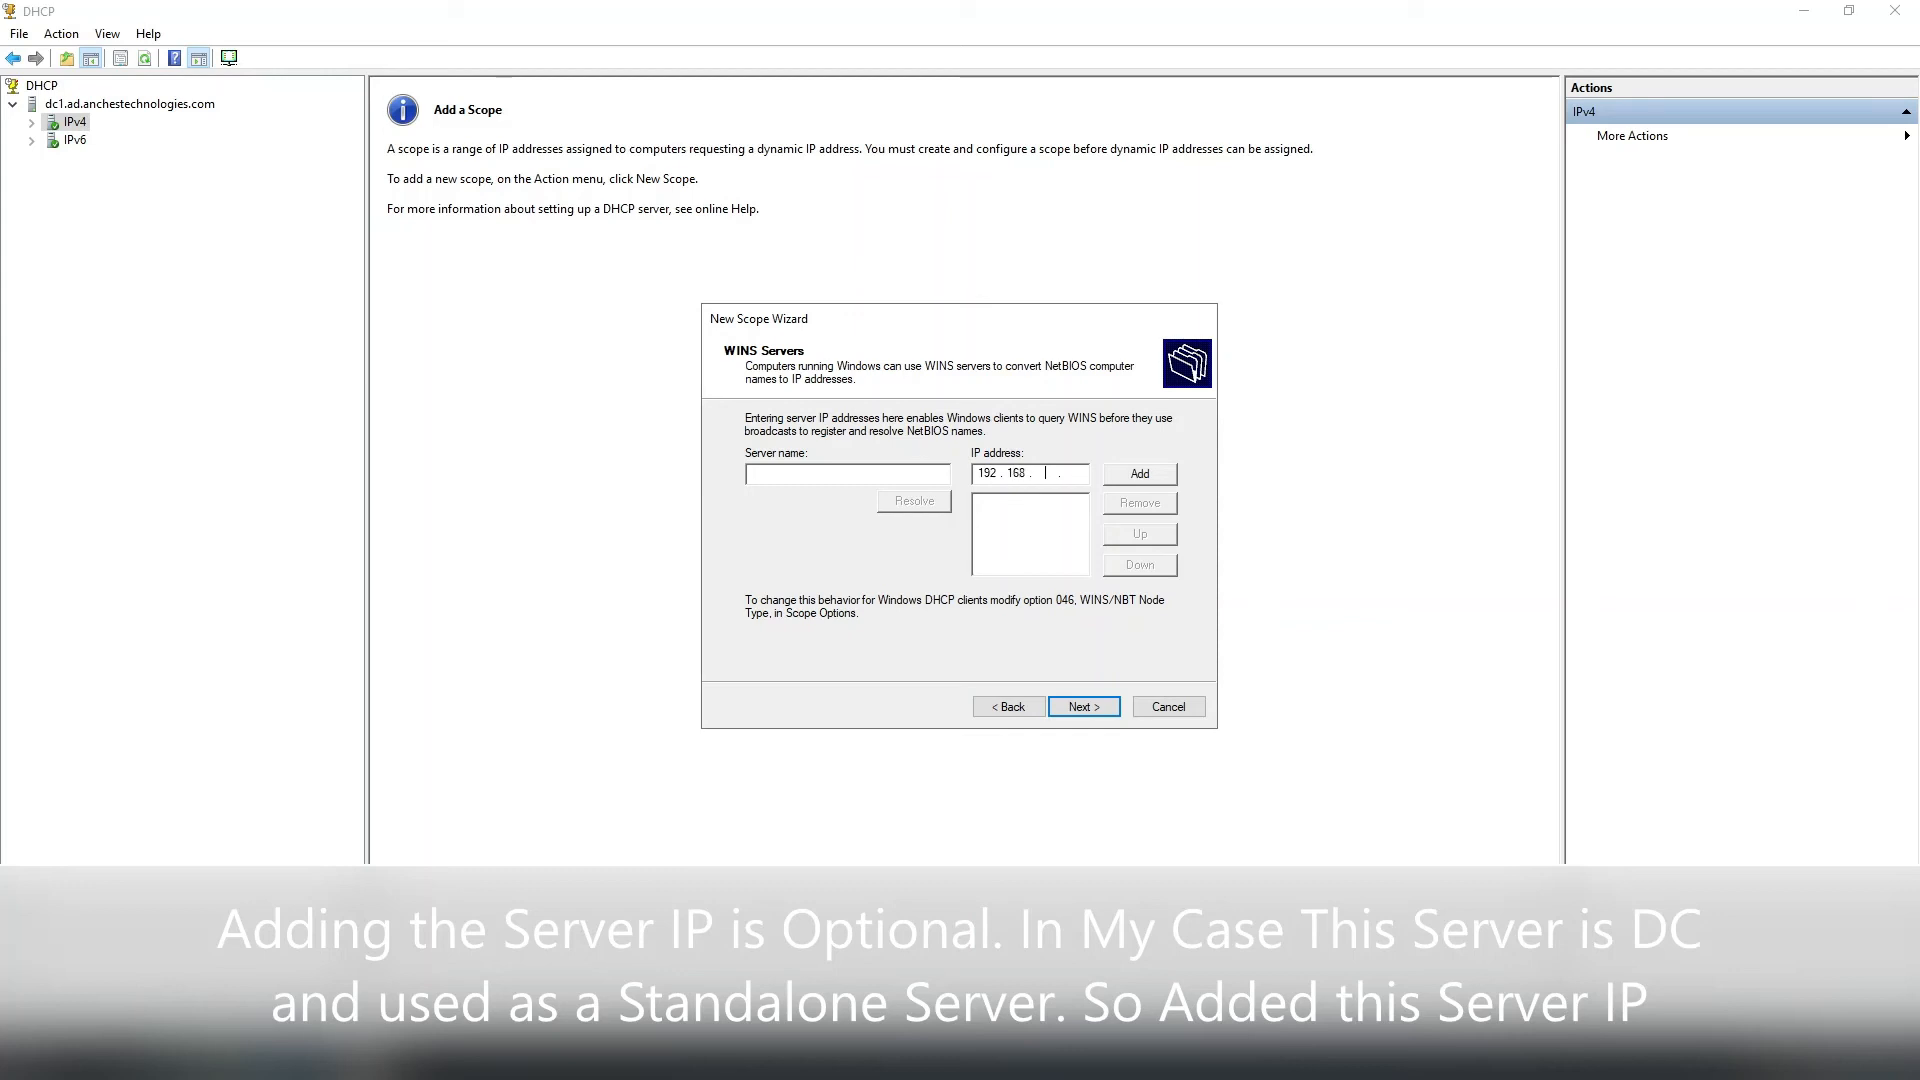
text(1.100)
click(1141, 476)
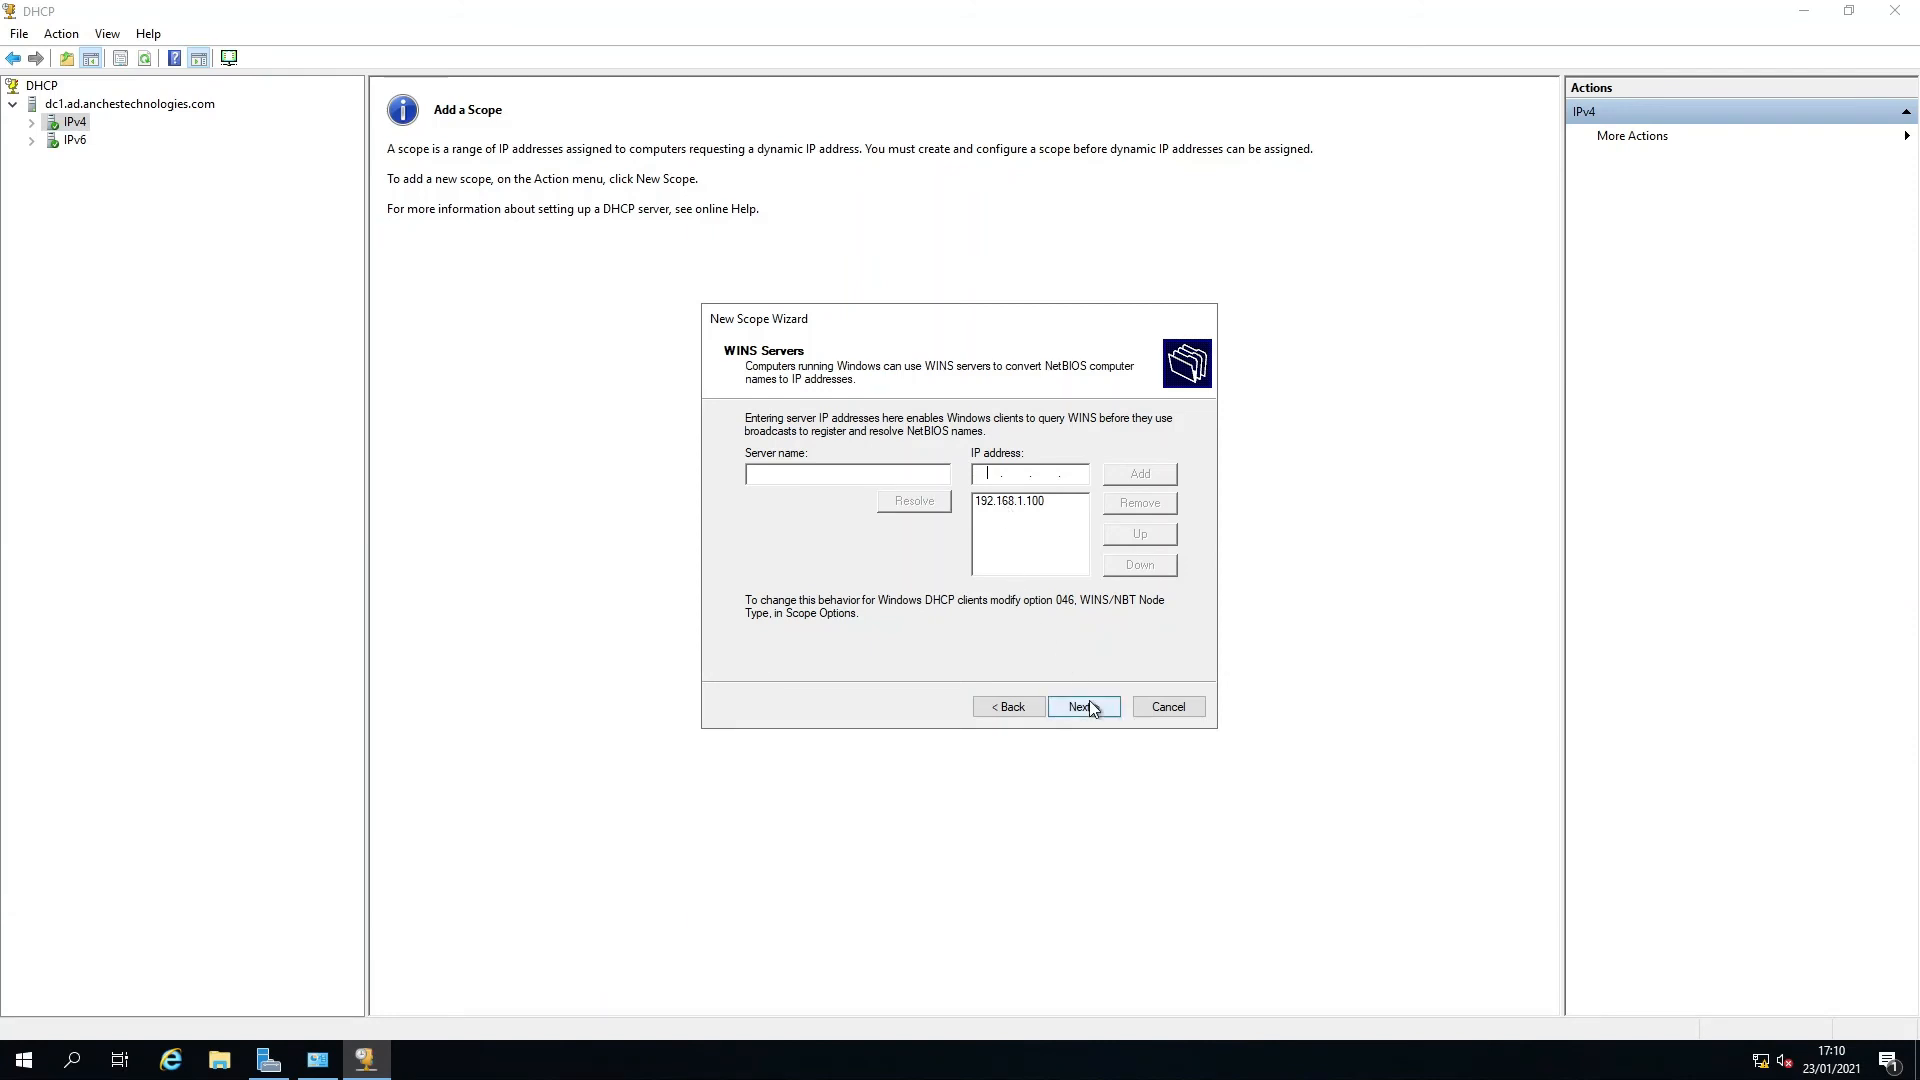
click(1092, 711)
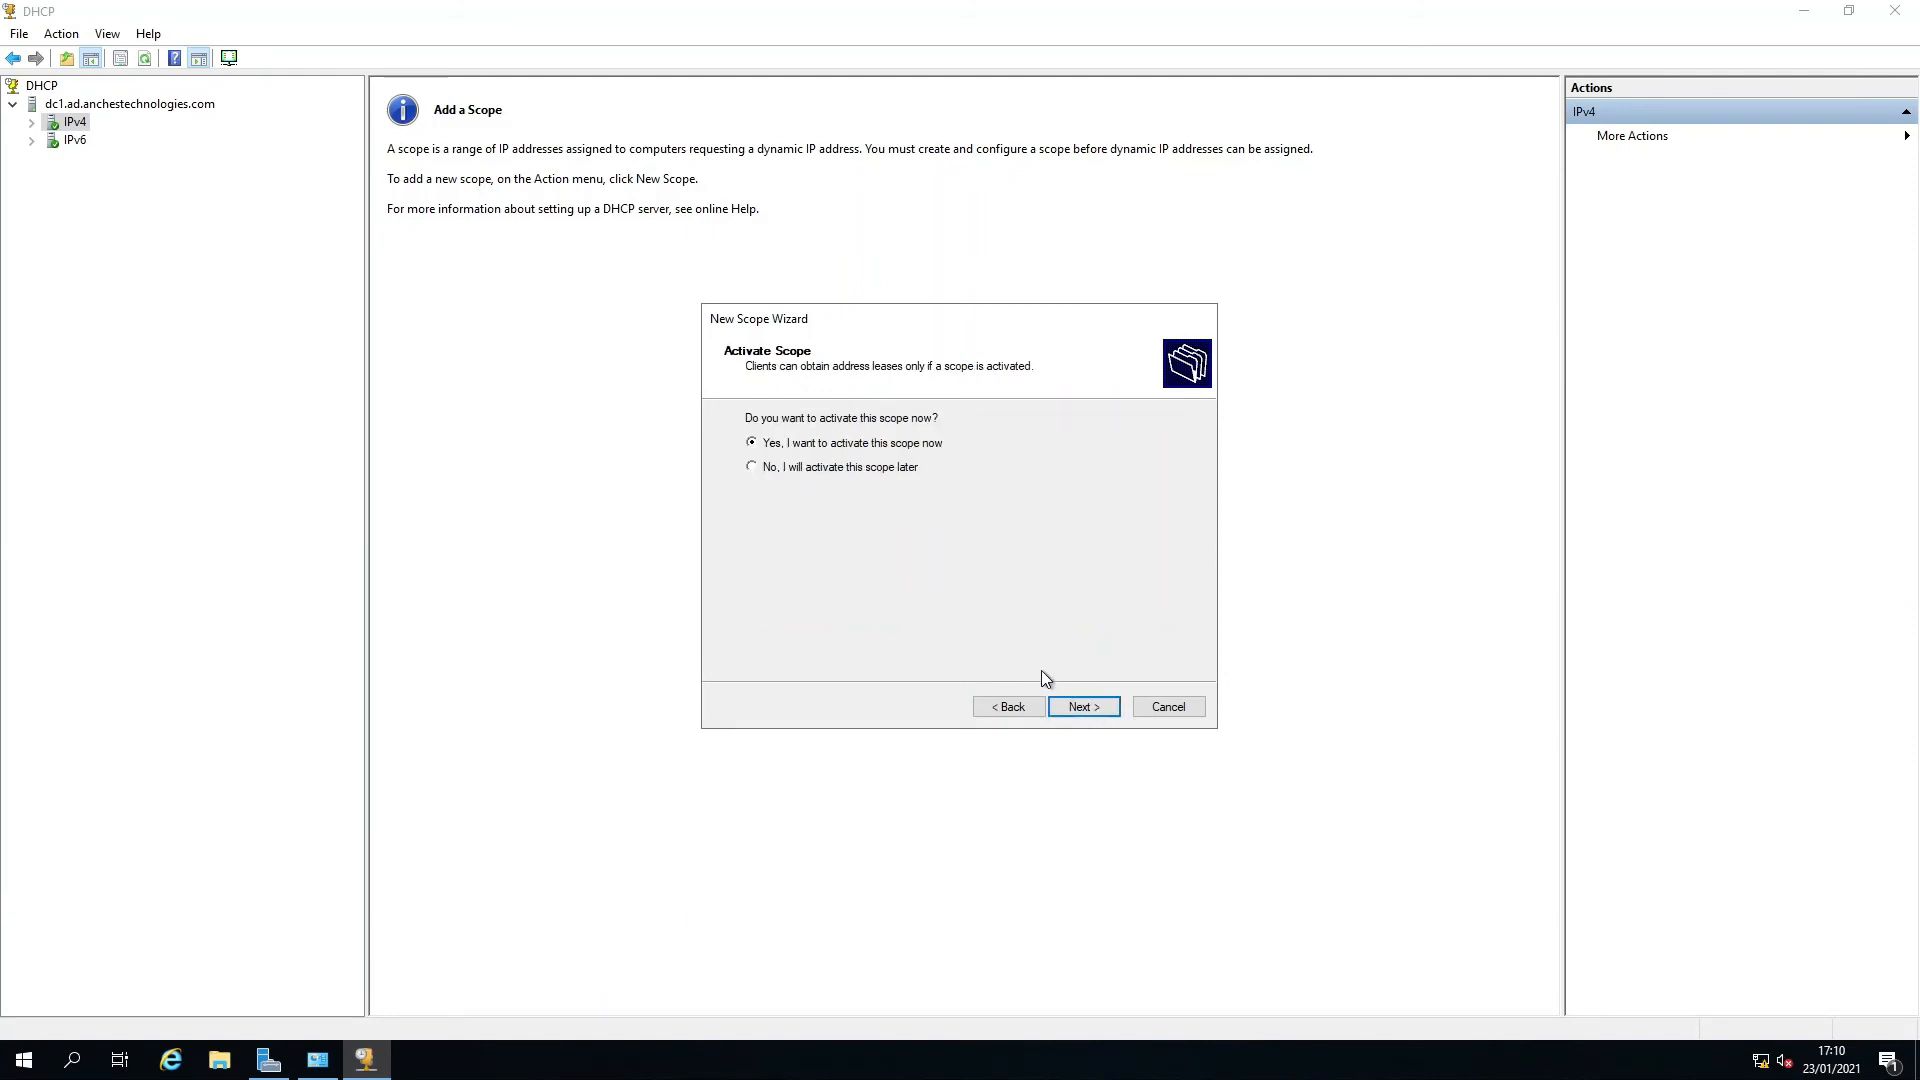
click(1086, 710)
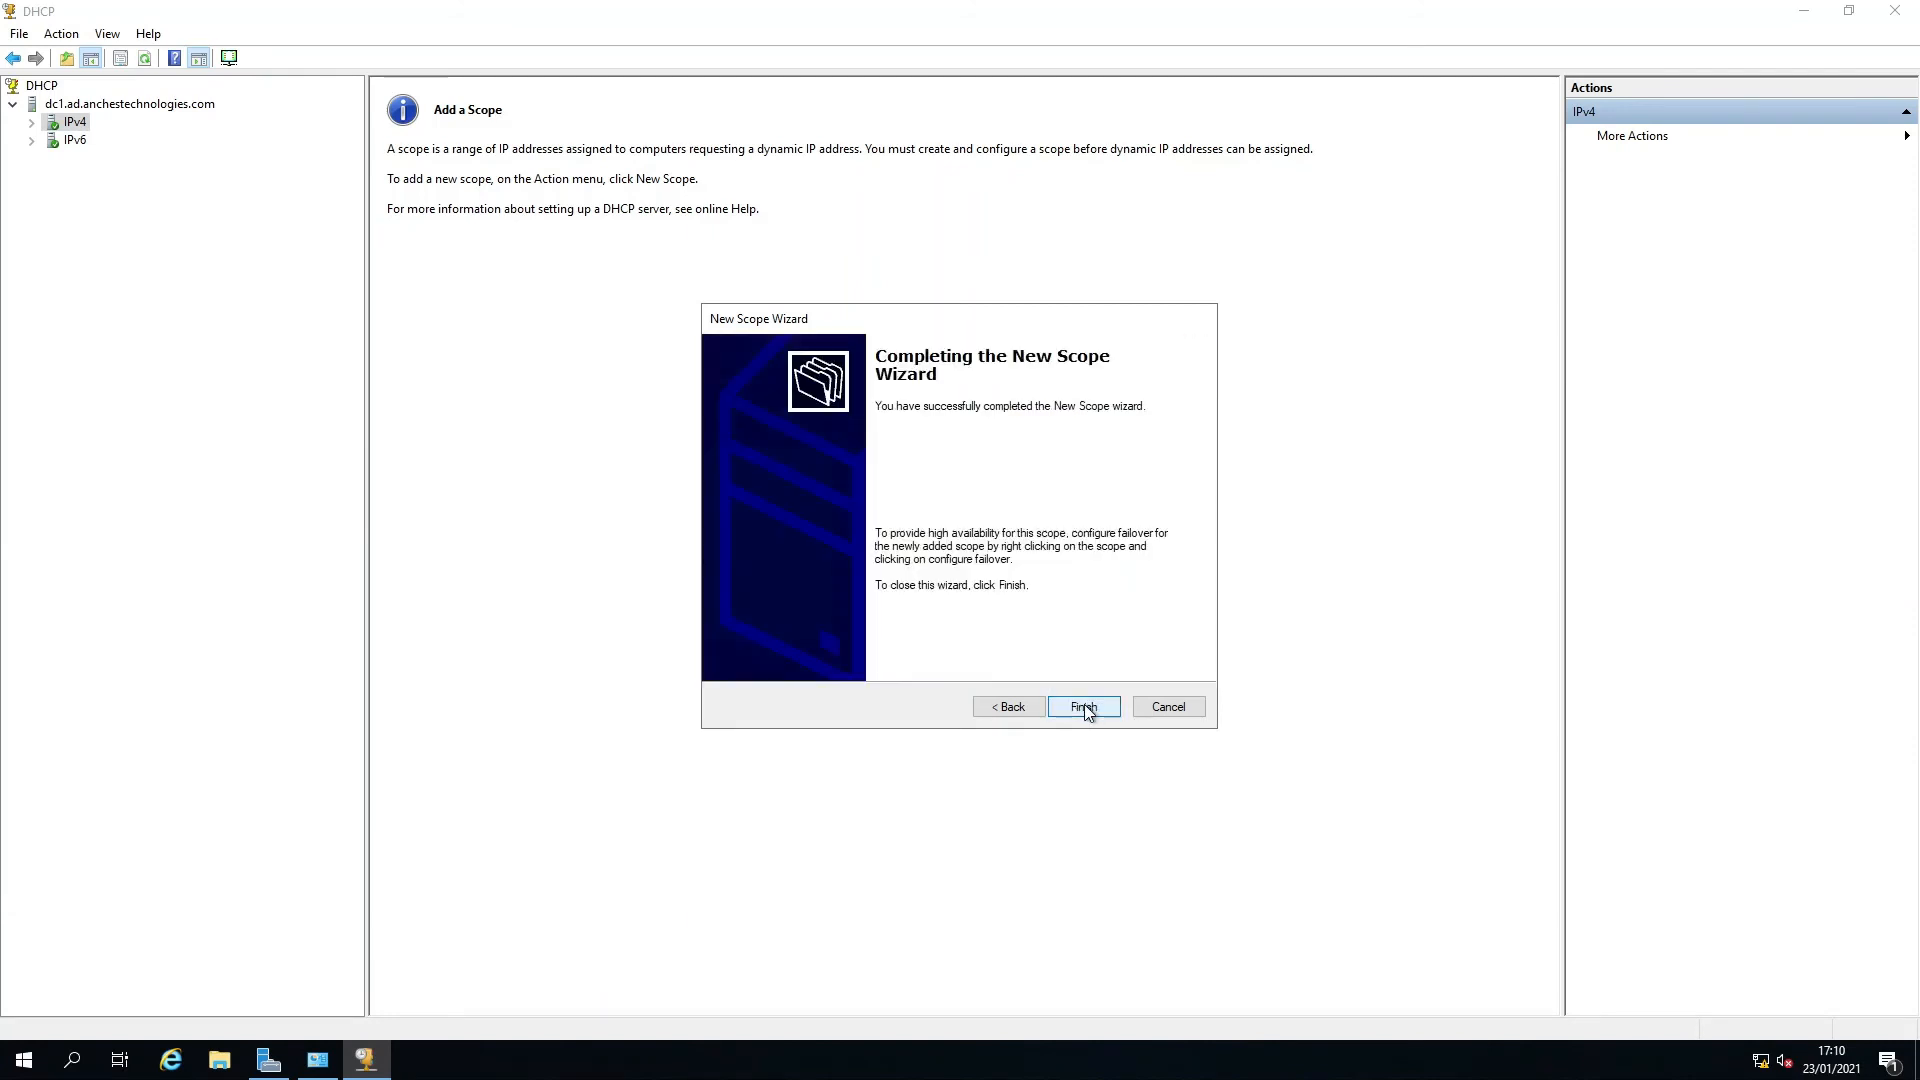
click(1087, 710)
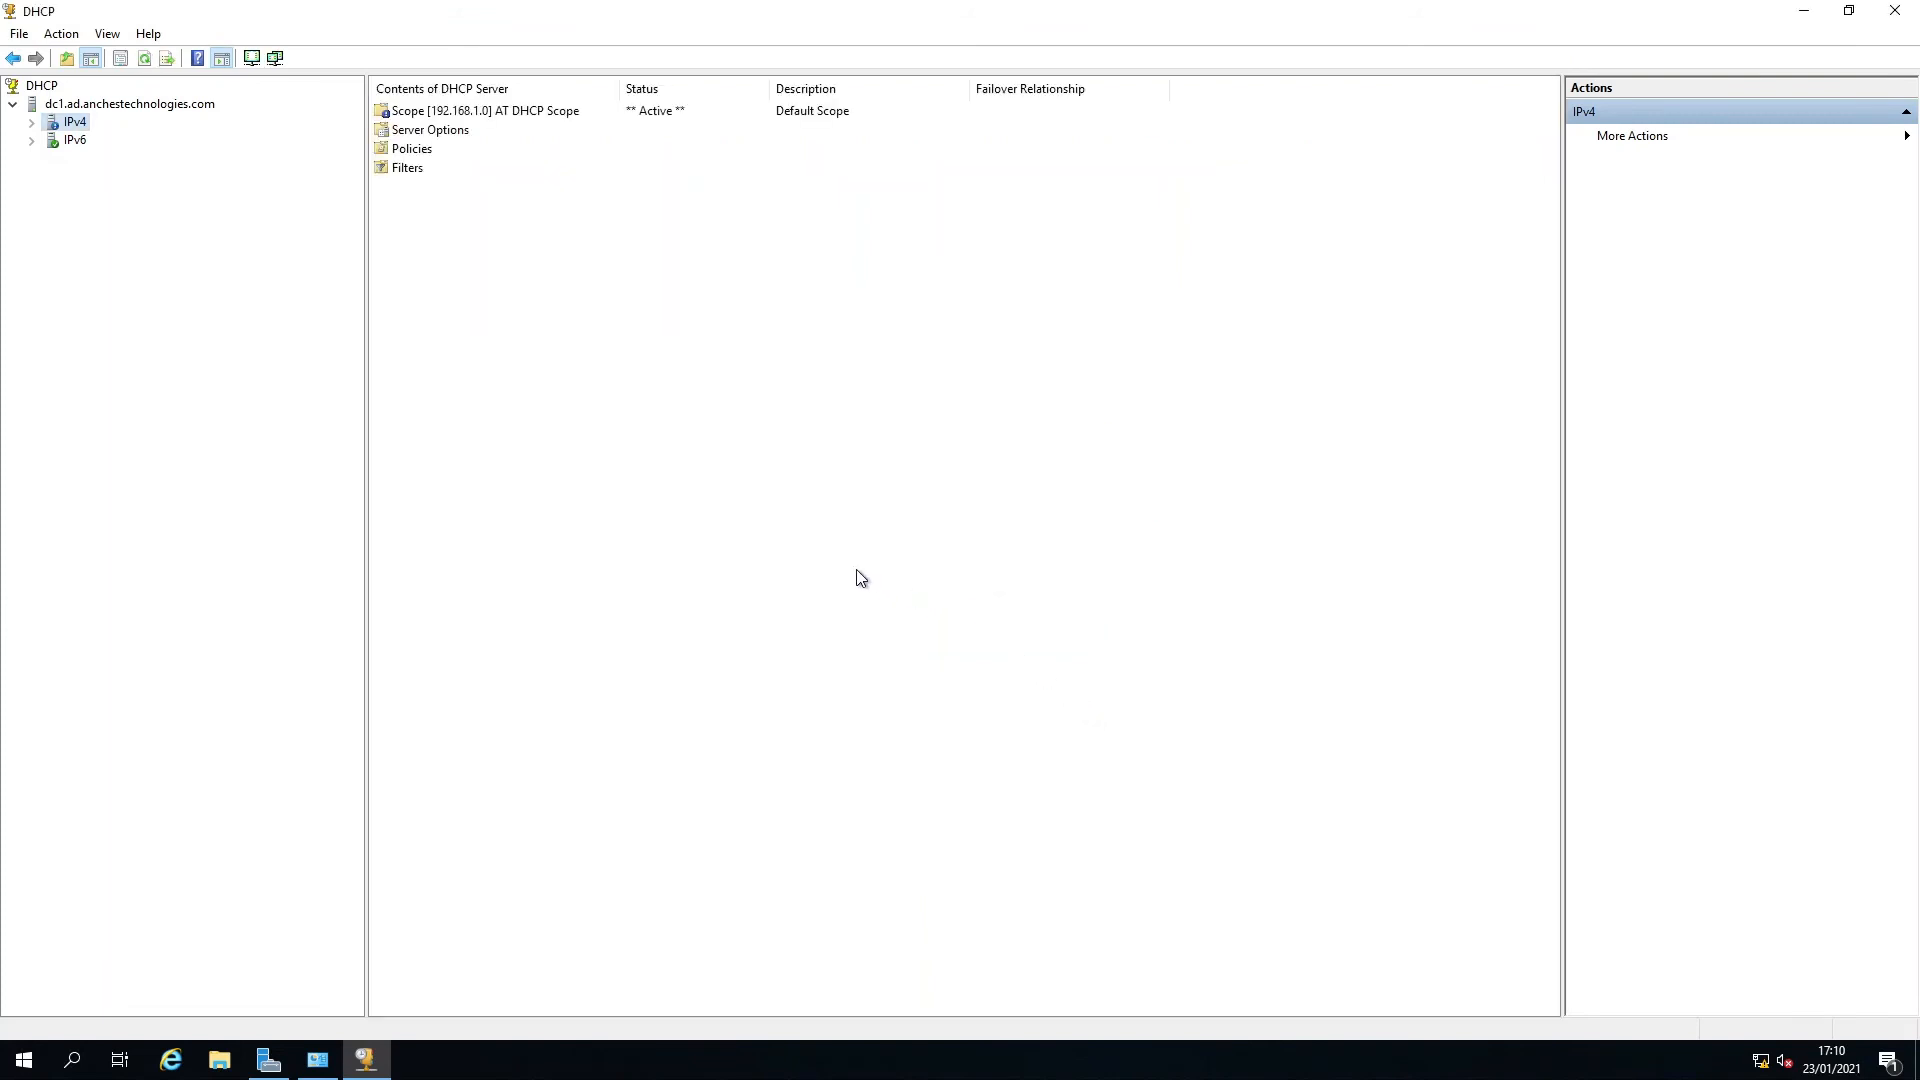
Configure the scope's 004 Time Server option with the address 192.168.1.100.
click(32, 122)
click(50, 140)
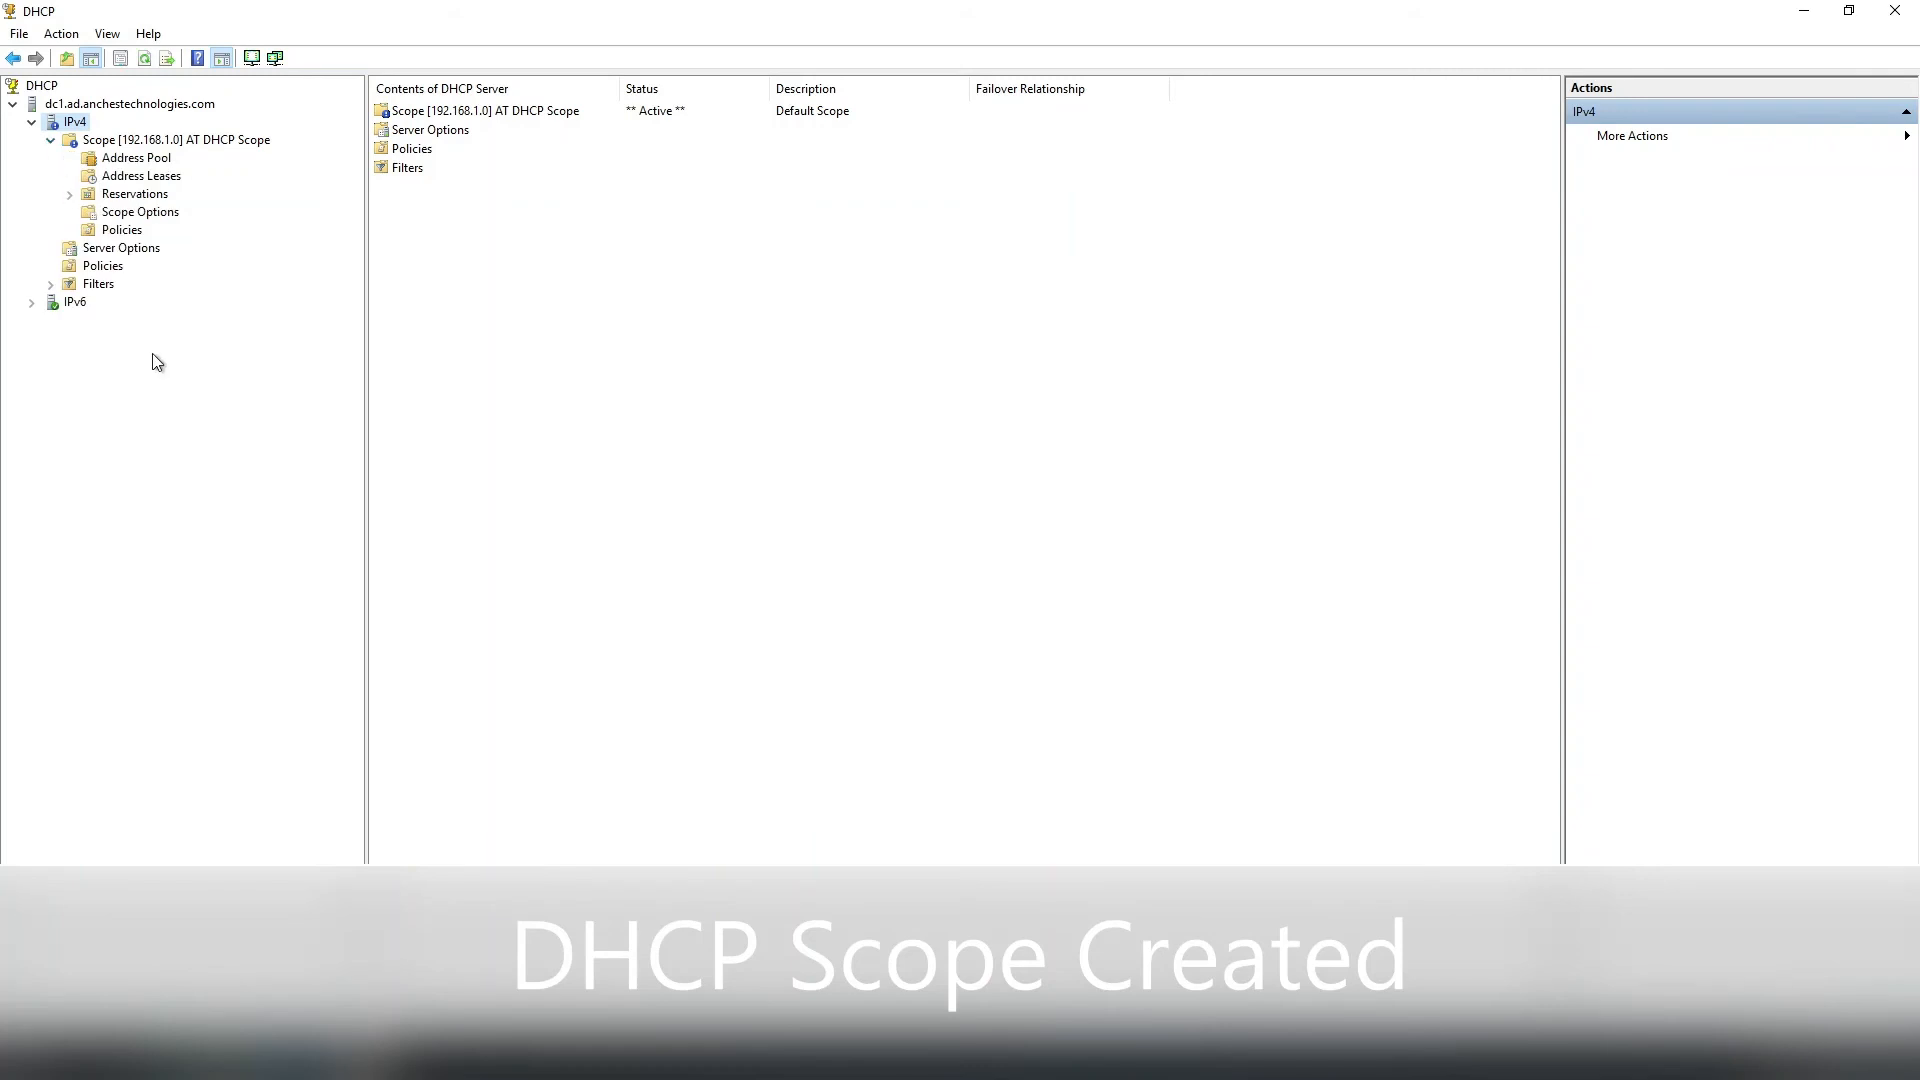
click(113, 217)
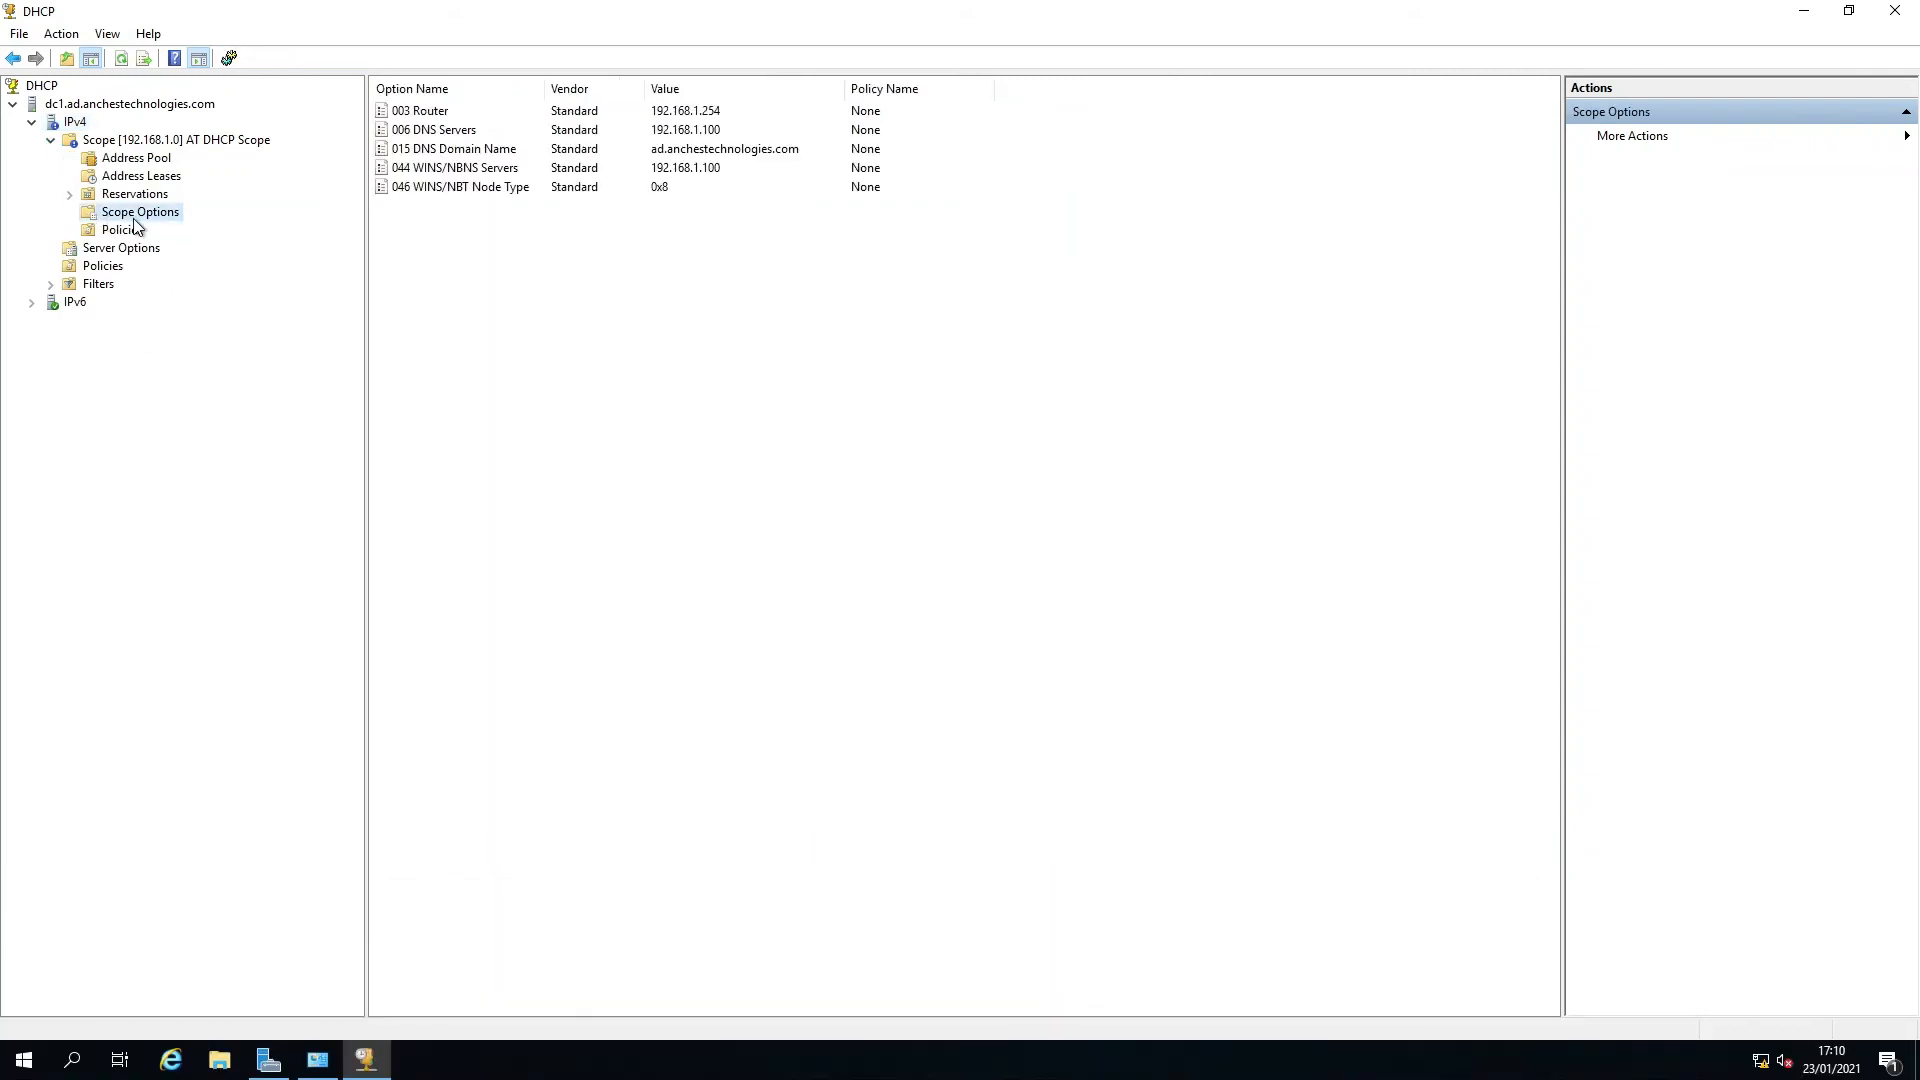
right_click(160, 214)
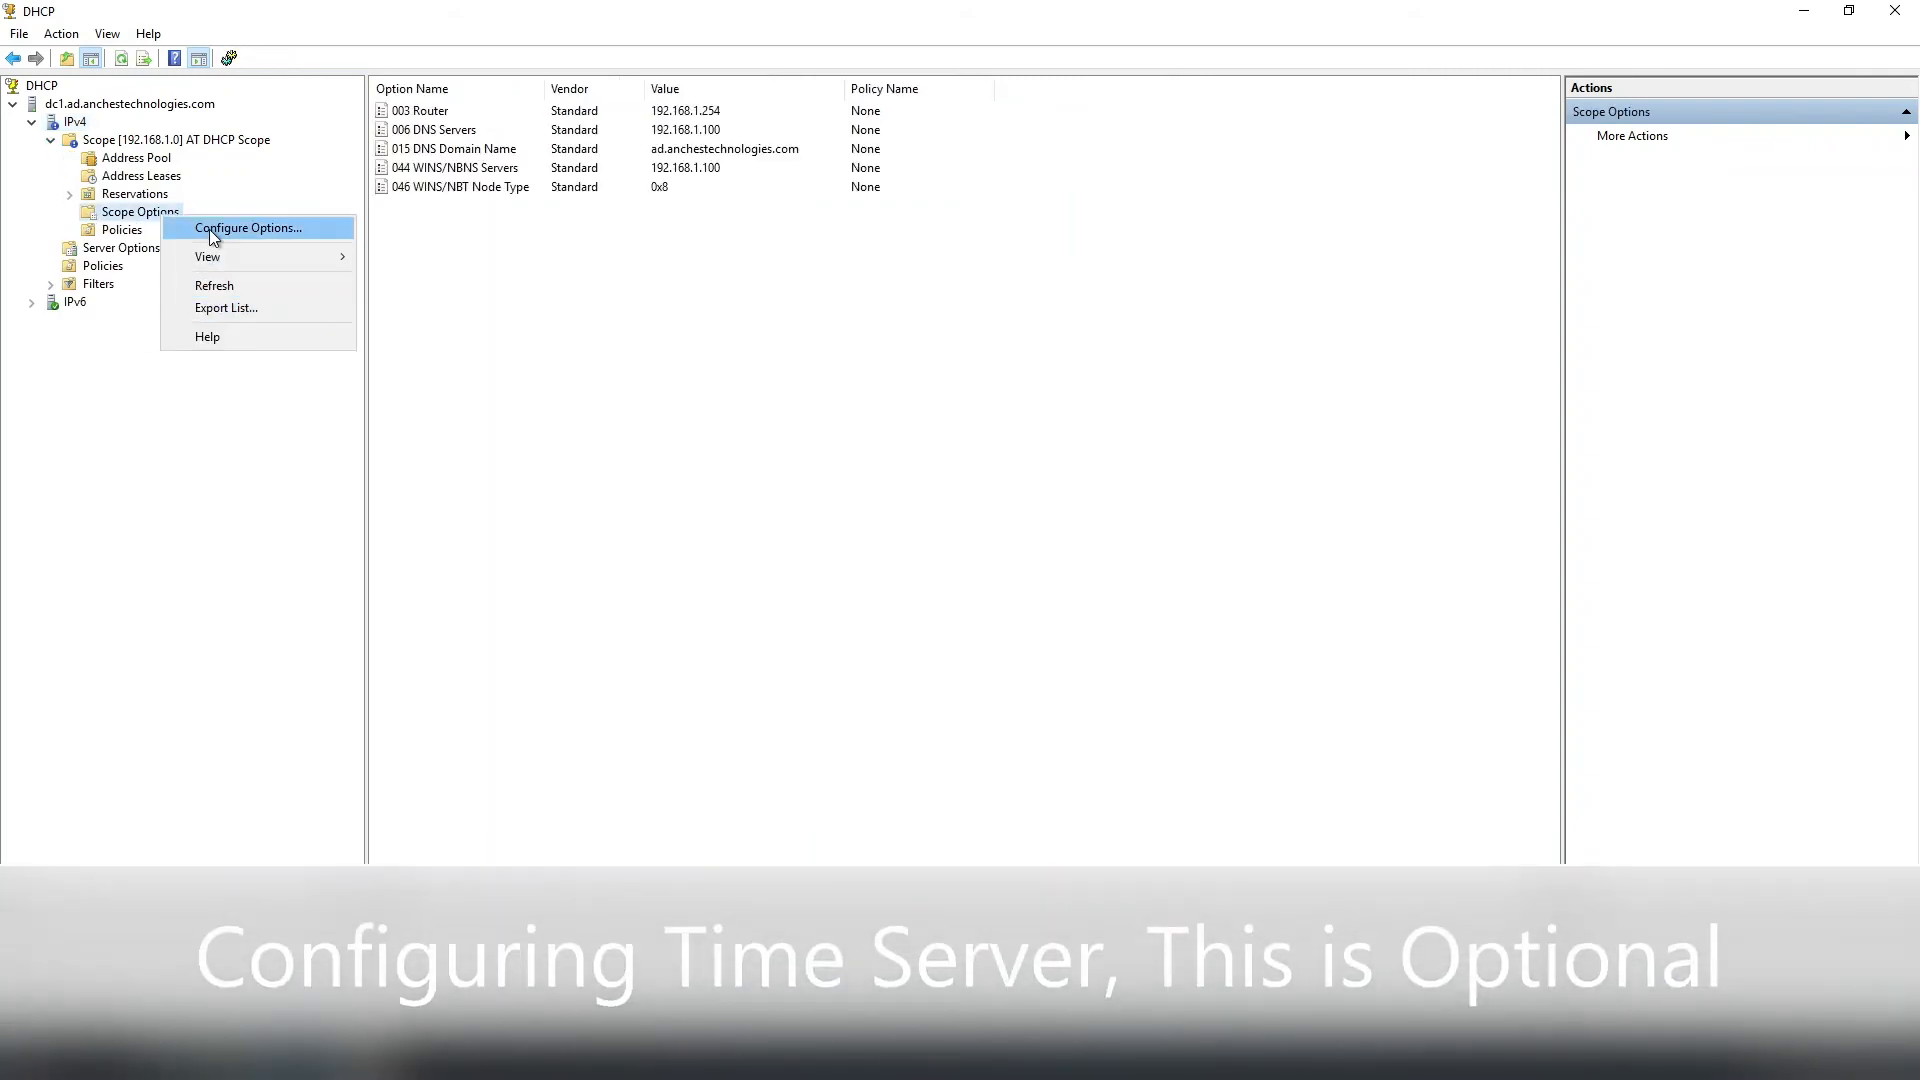
click(208, 228)
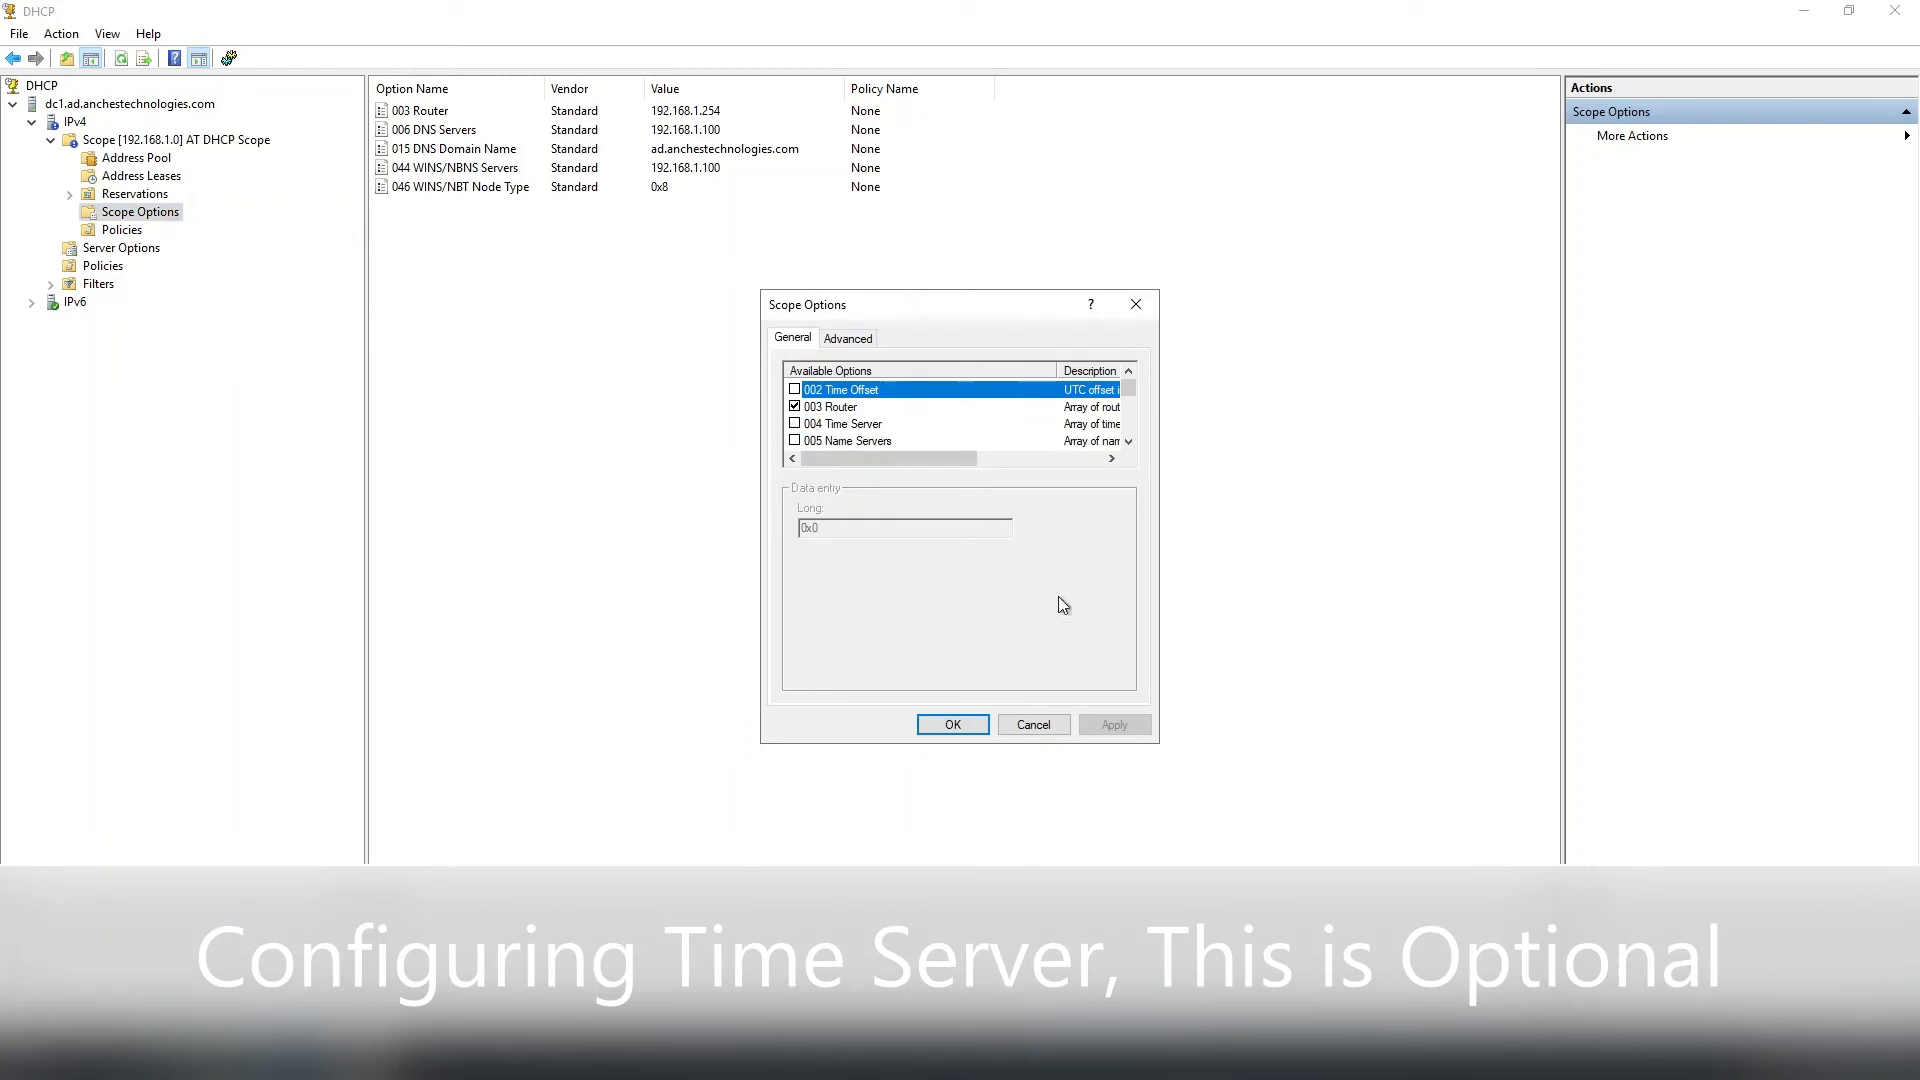
click(795, 423)
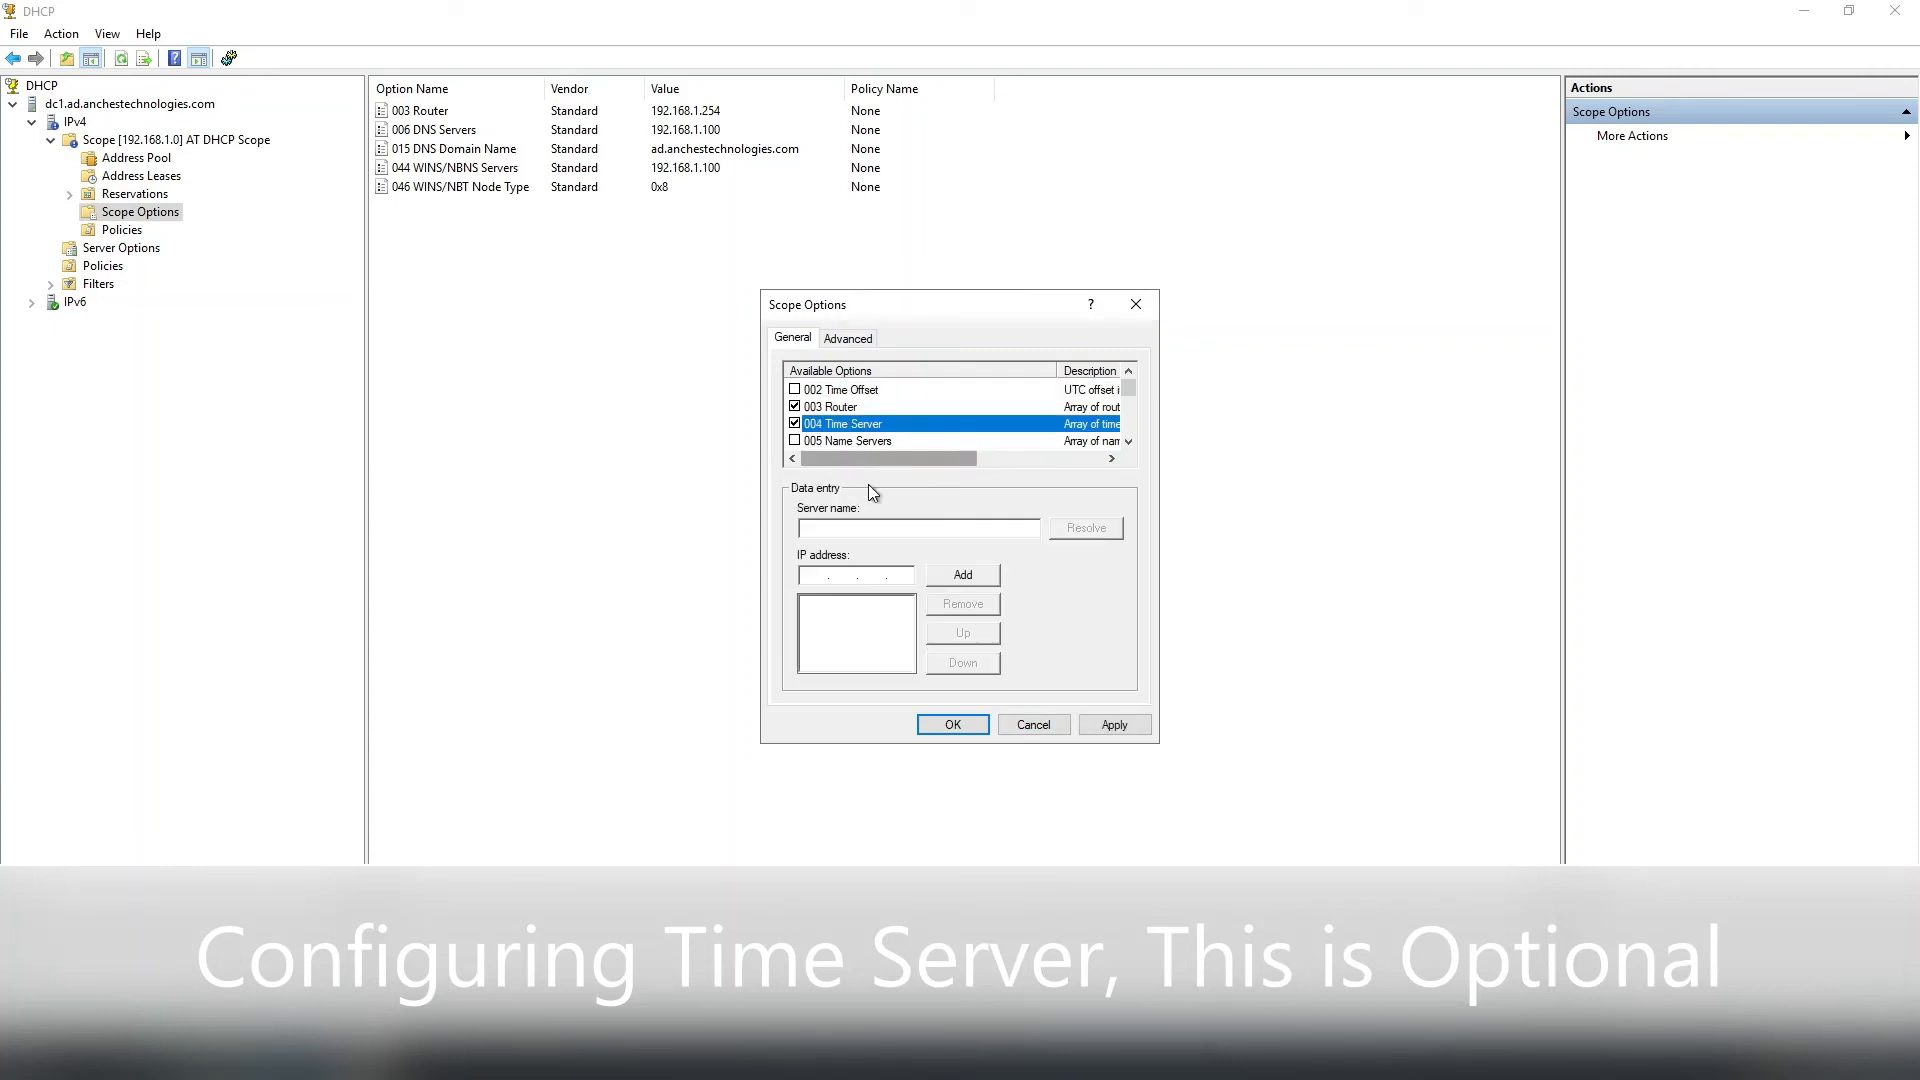
click(811, 577)
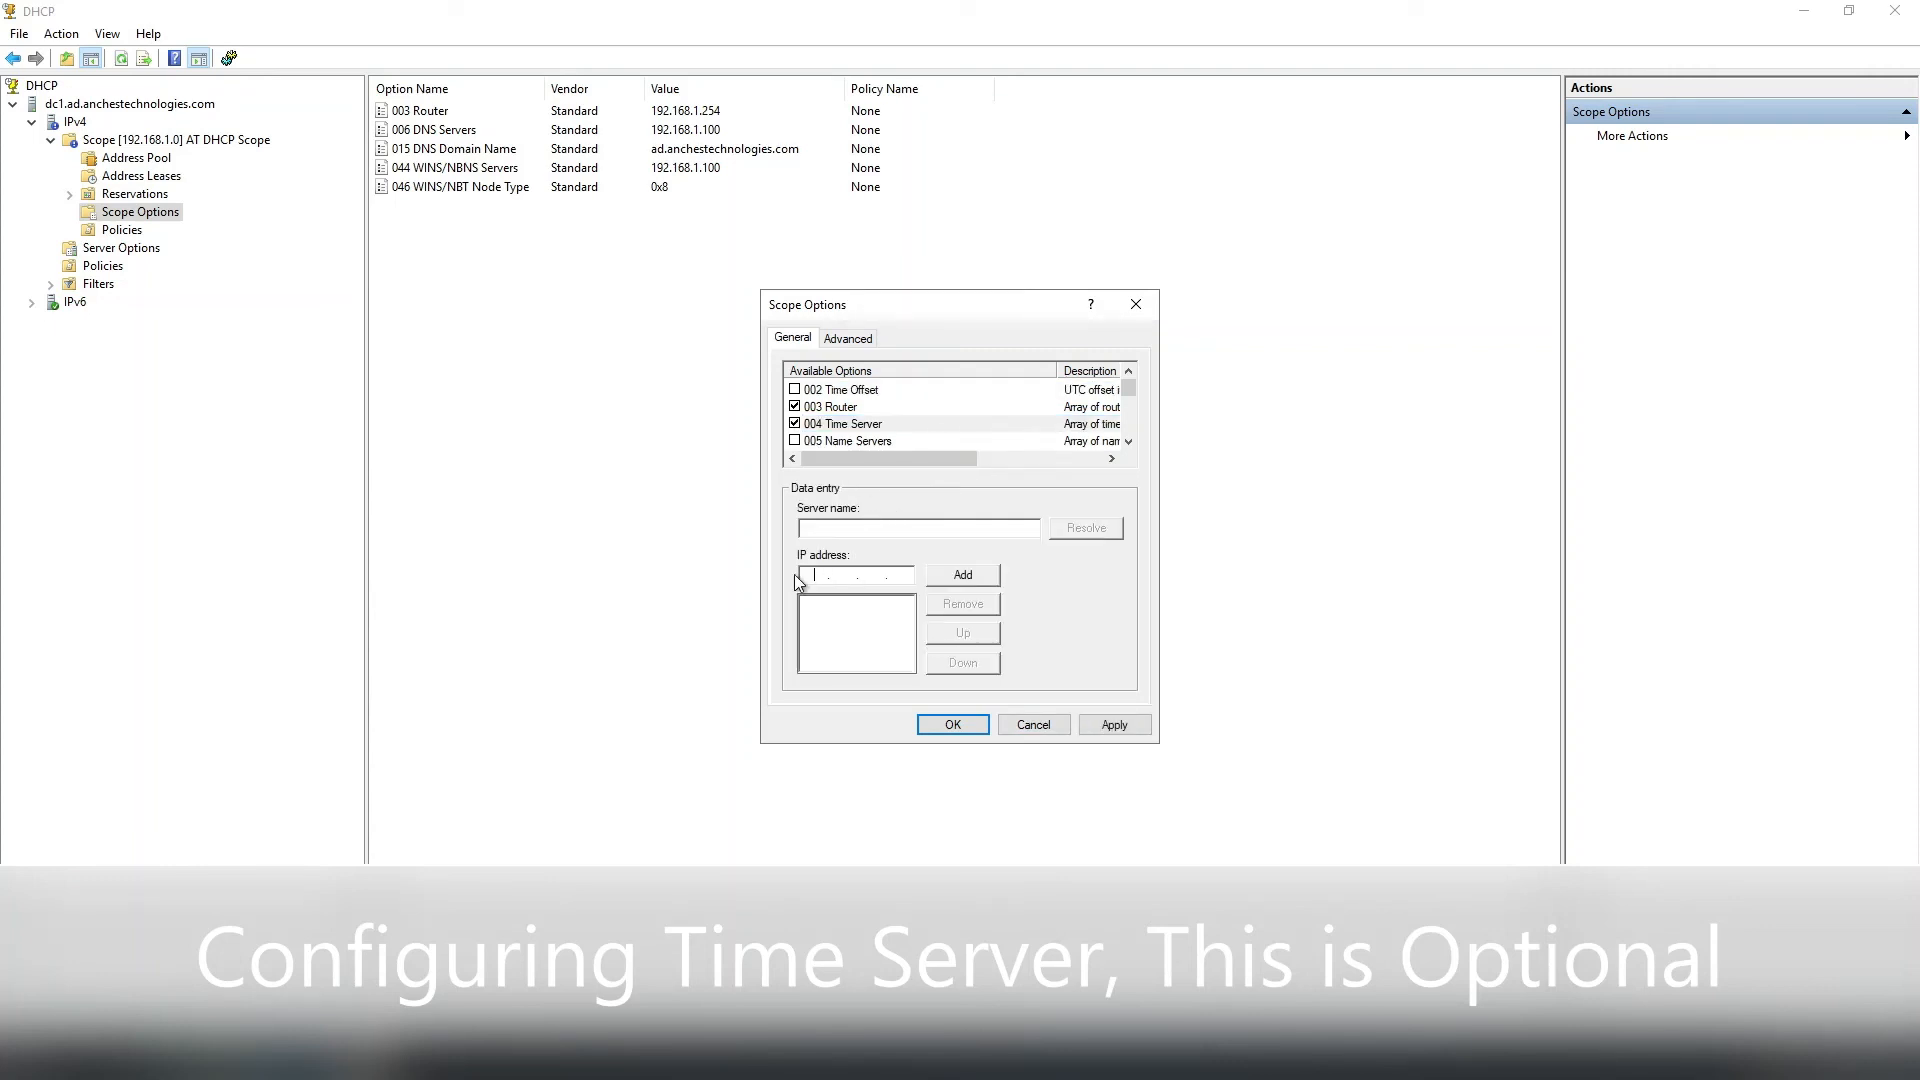
text(192 . 168 . 1 . 100)
click(963, 573)
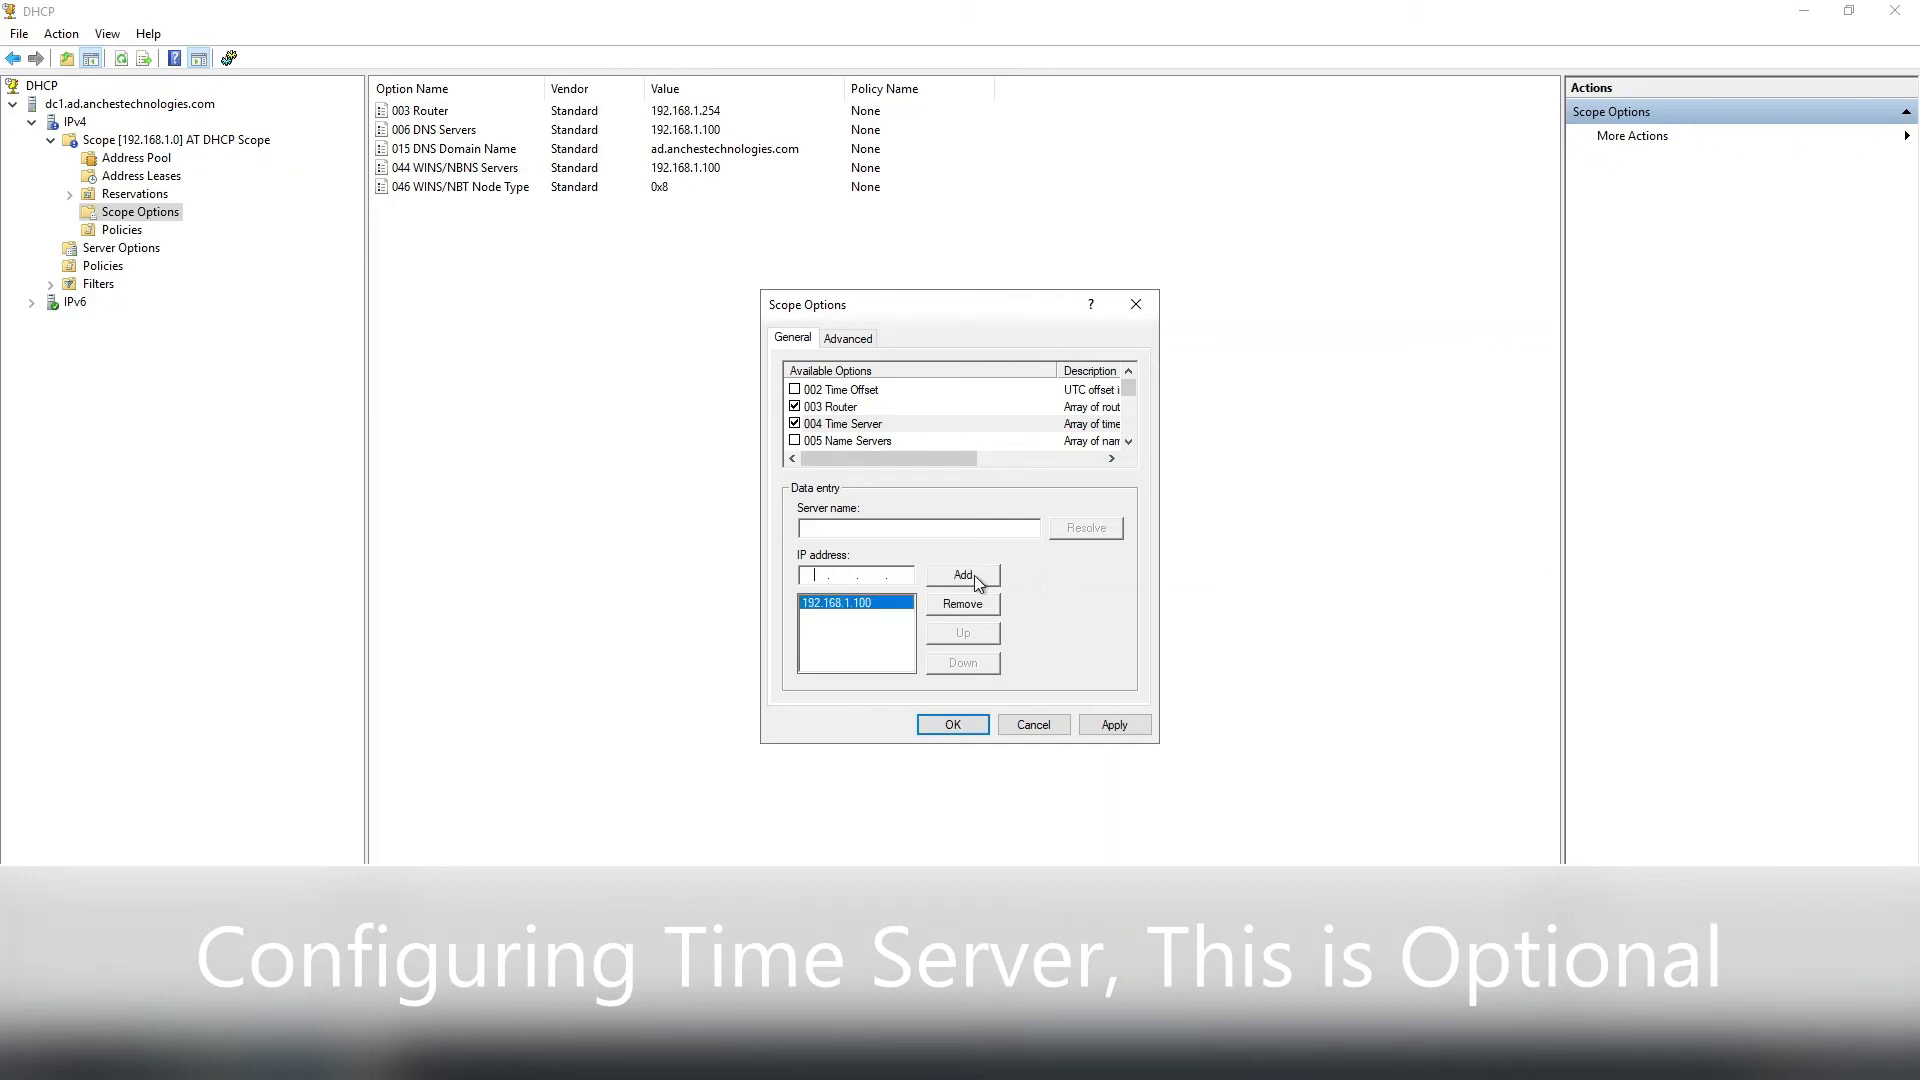
click(1108, 726)
click(969, 728)
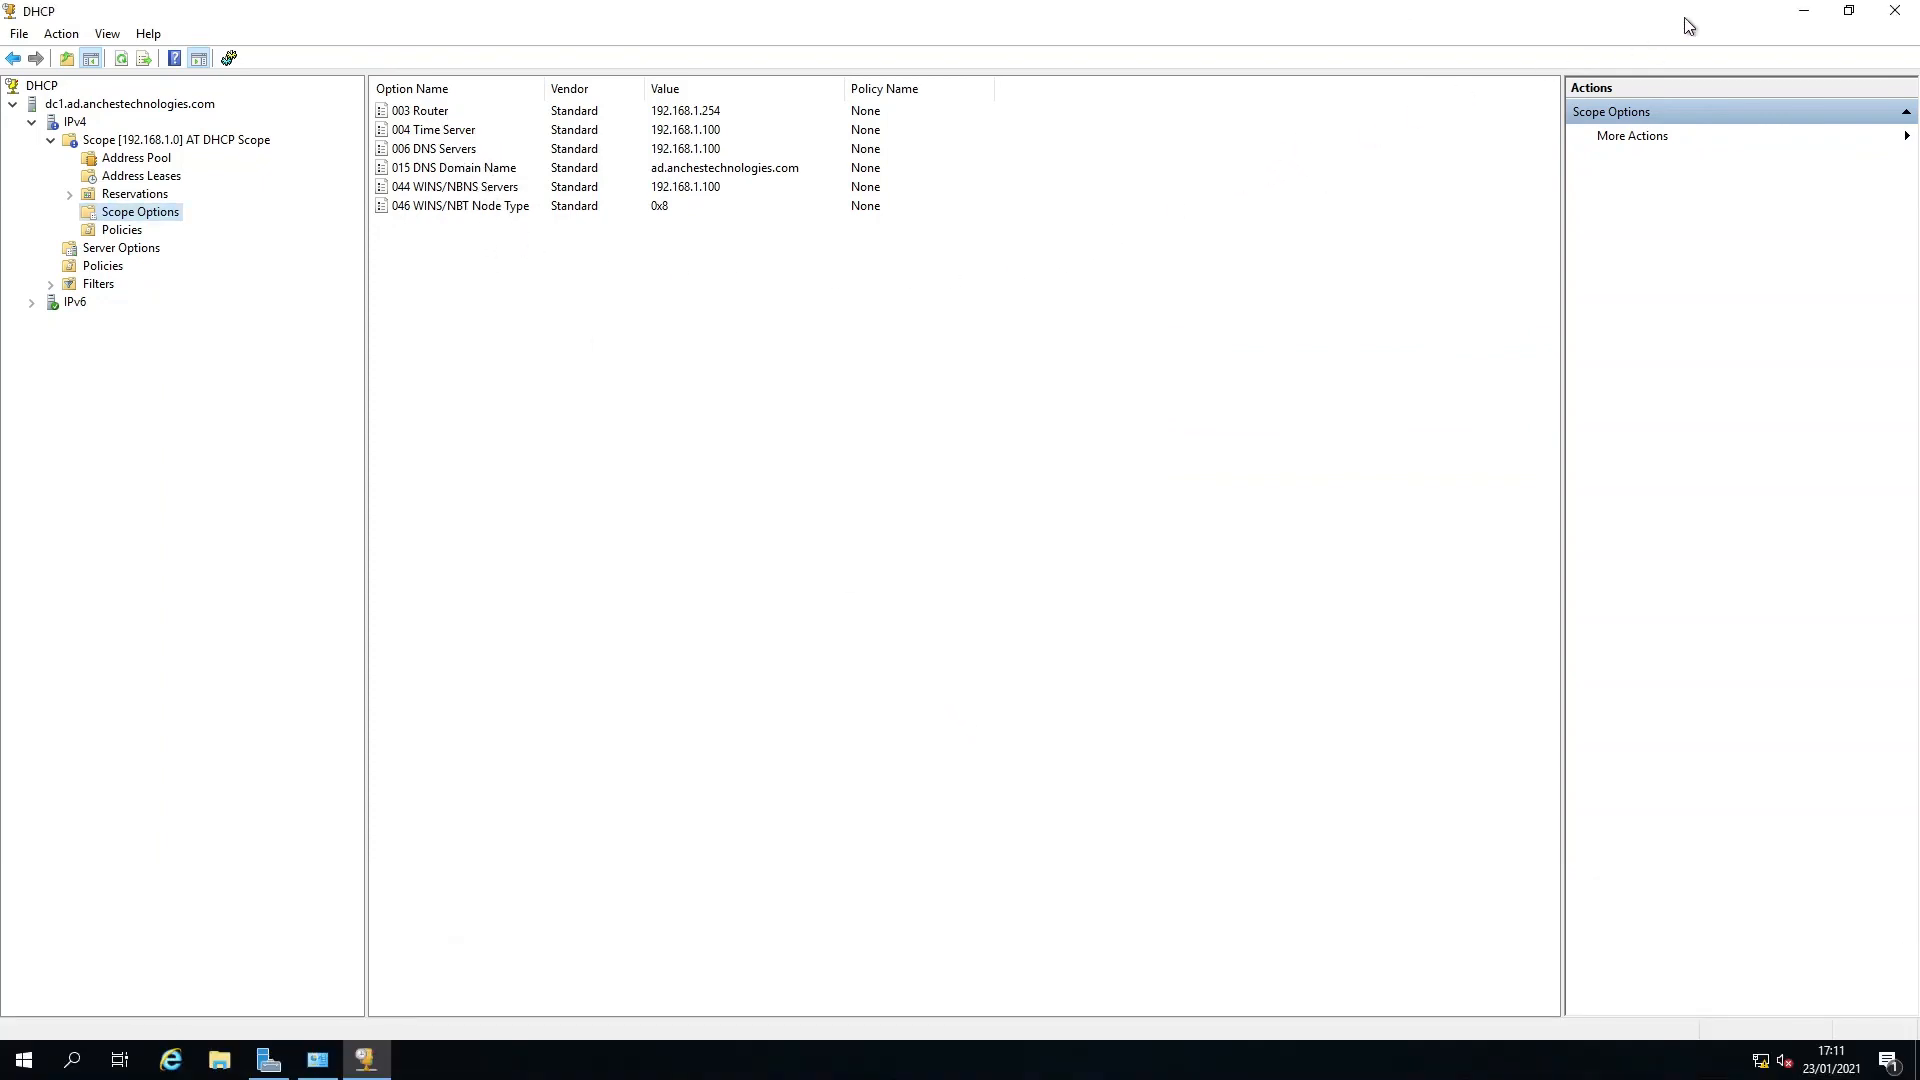
Close the DHCP console and the Administrative Tools window.
click(1887, 12)
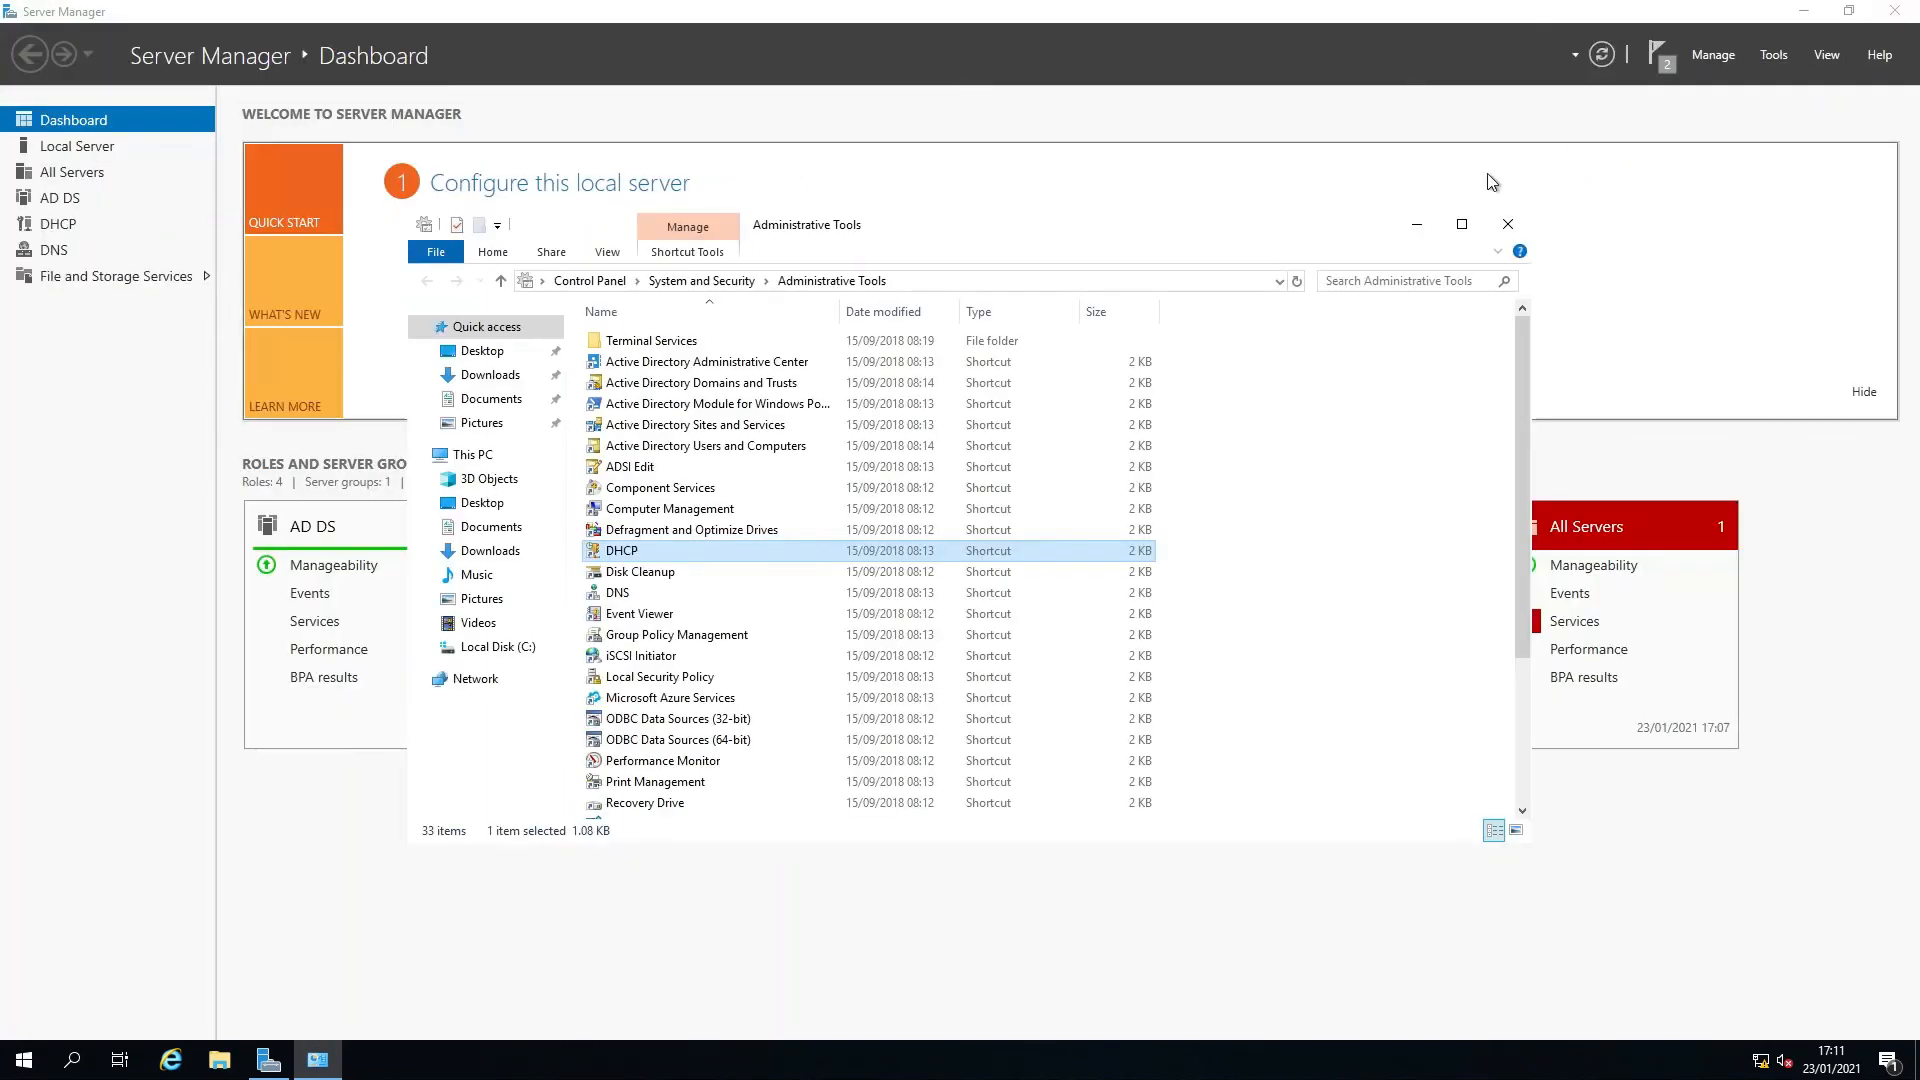
click(1508, 225)
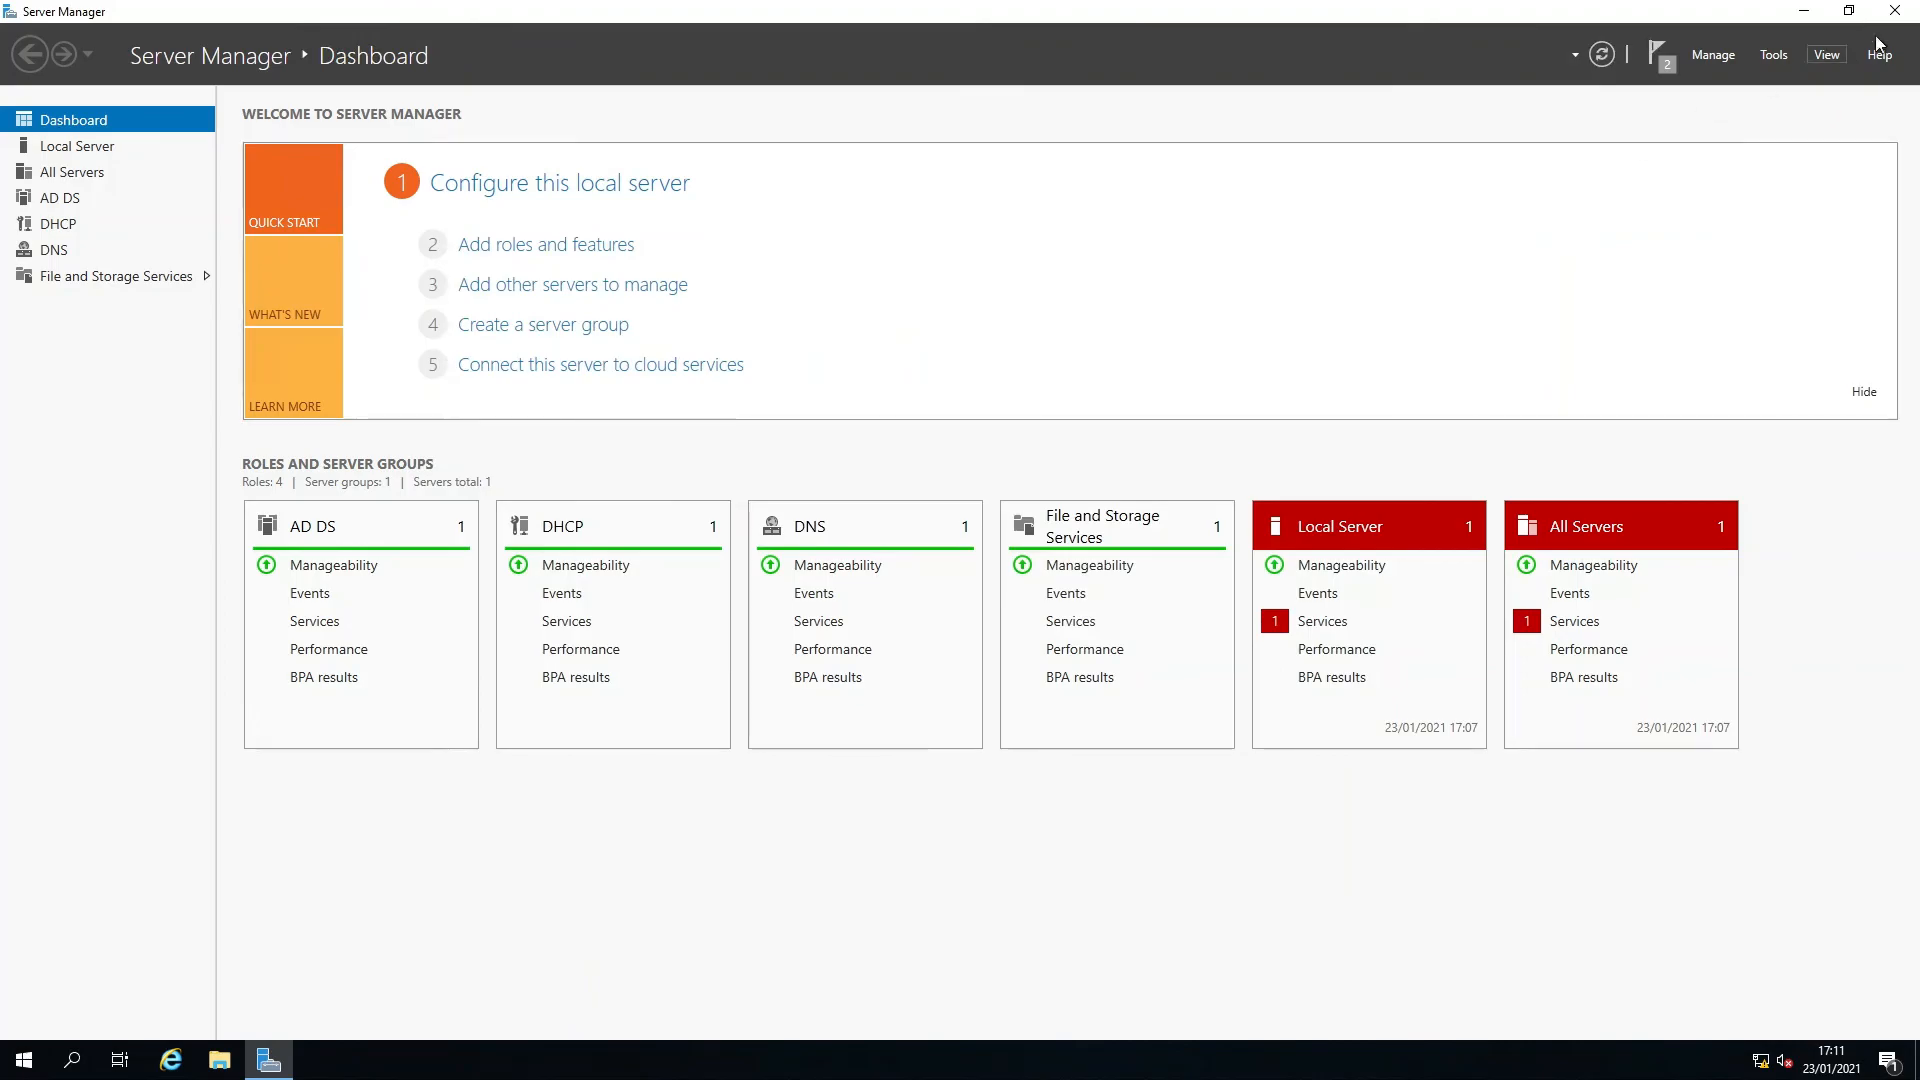